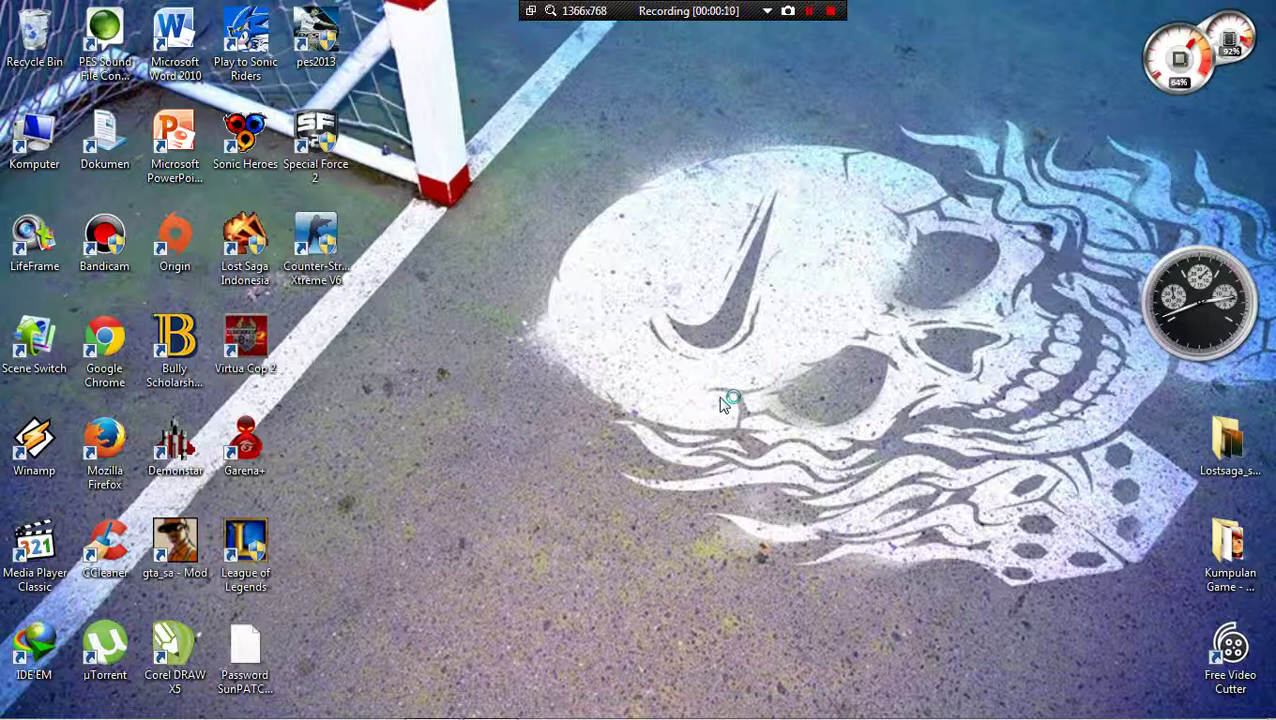
# Try to launch Pro Evolution Soccer 2013 by ignoring its minimum system requirements warning.
pyautogui.press('XF86AudioLowerVolume')
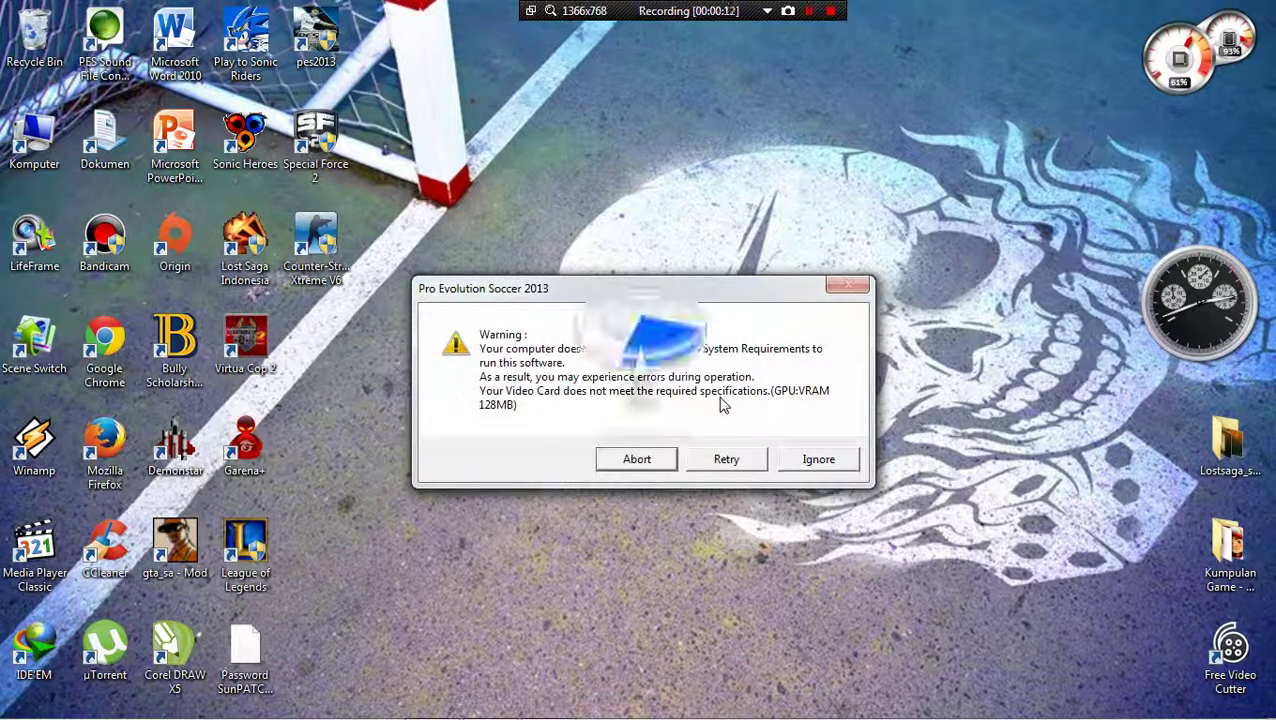
pyautogui.press('XF86AudioRaiseVolume')
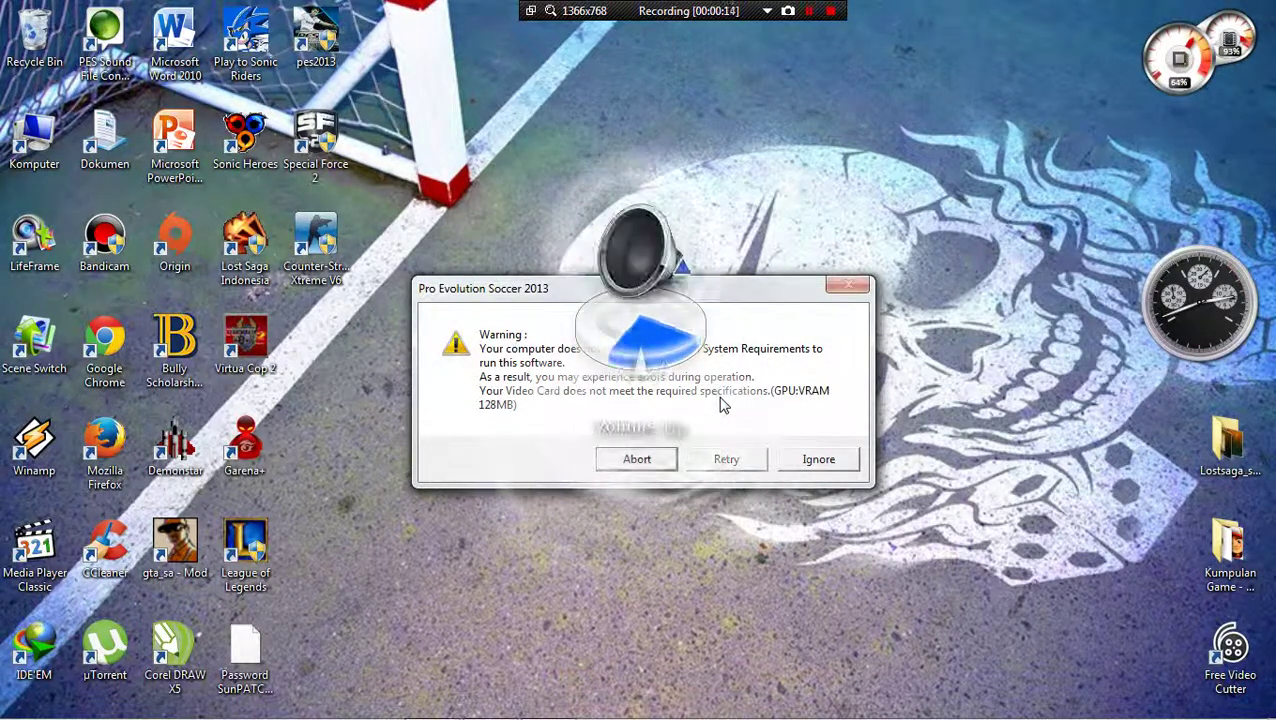
pyautogui.click(818, 458)
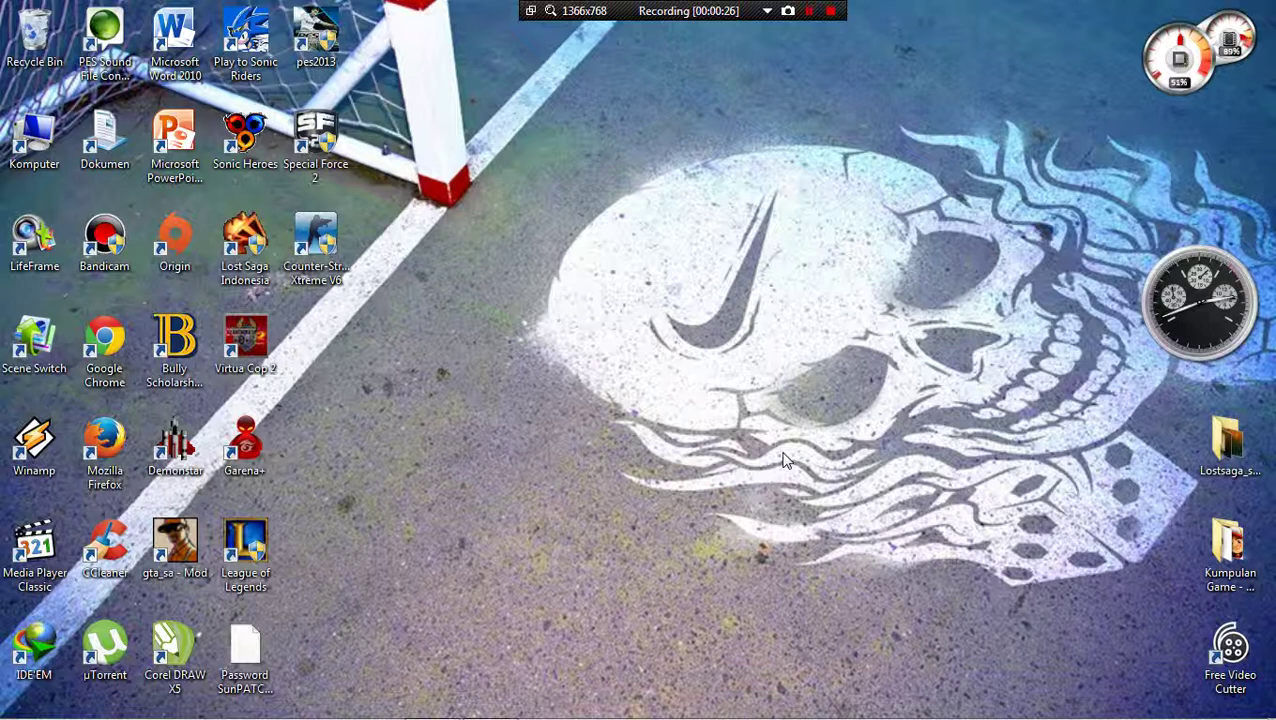
# Check the running applications in Windows Task Manager and close it.
pyautogui.moveTo(490, 702)
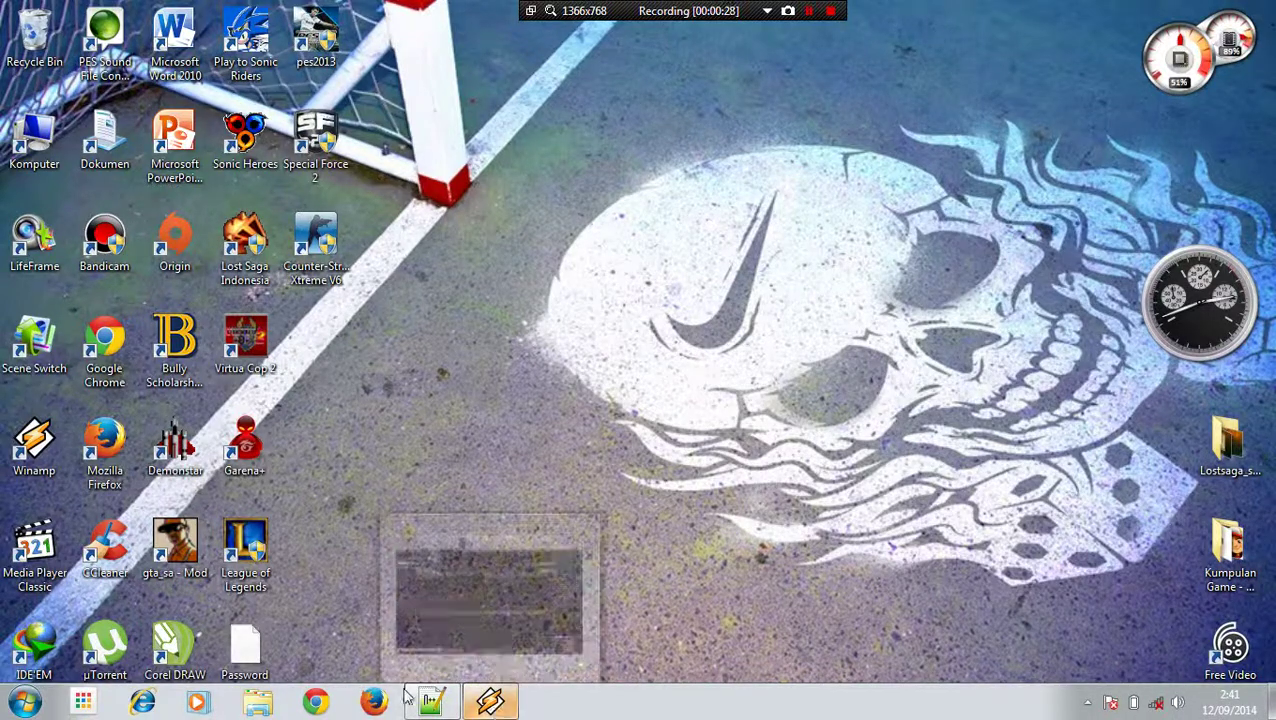
pyautogui.rightClick(648, 711)
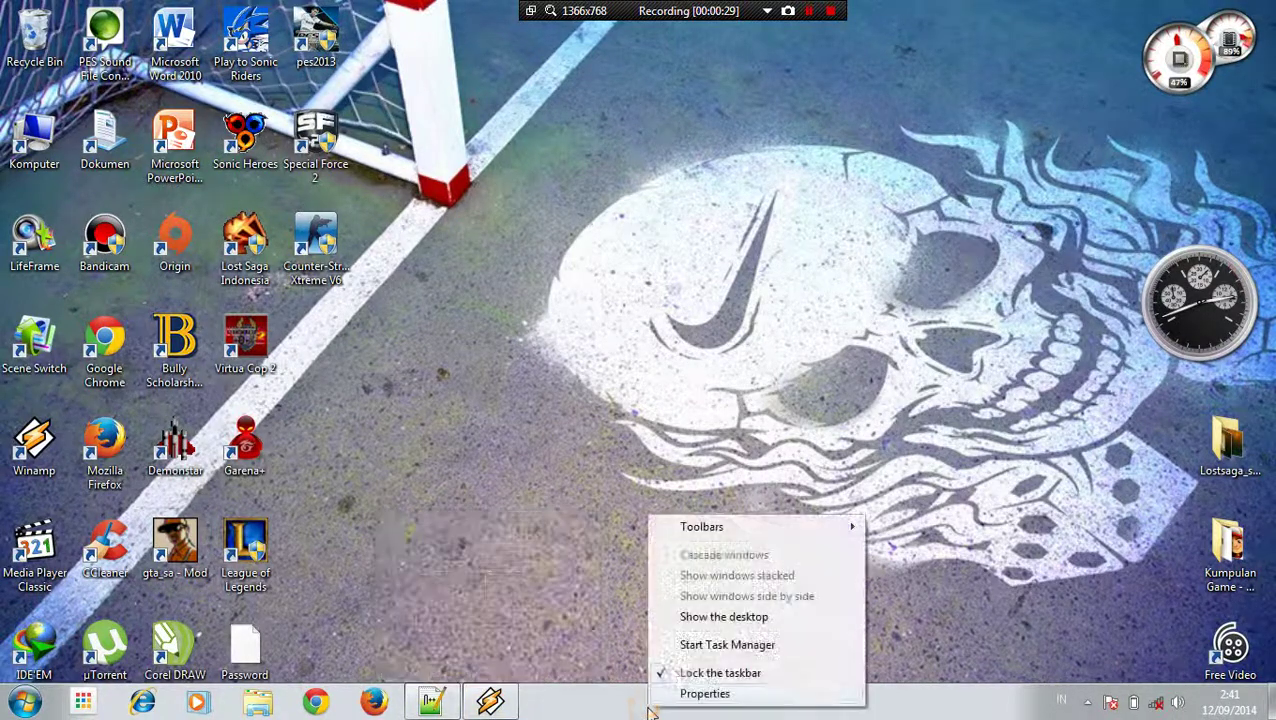
pyautogui.click(680, 650)
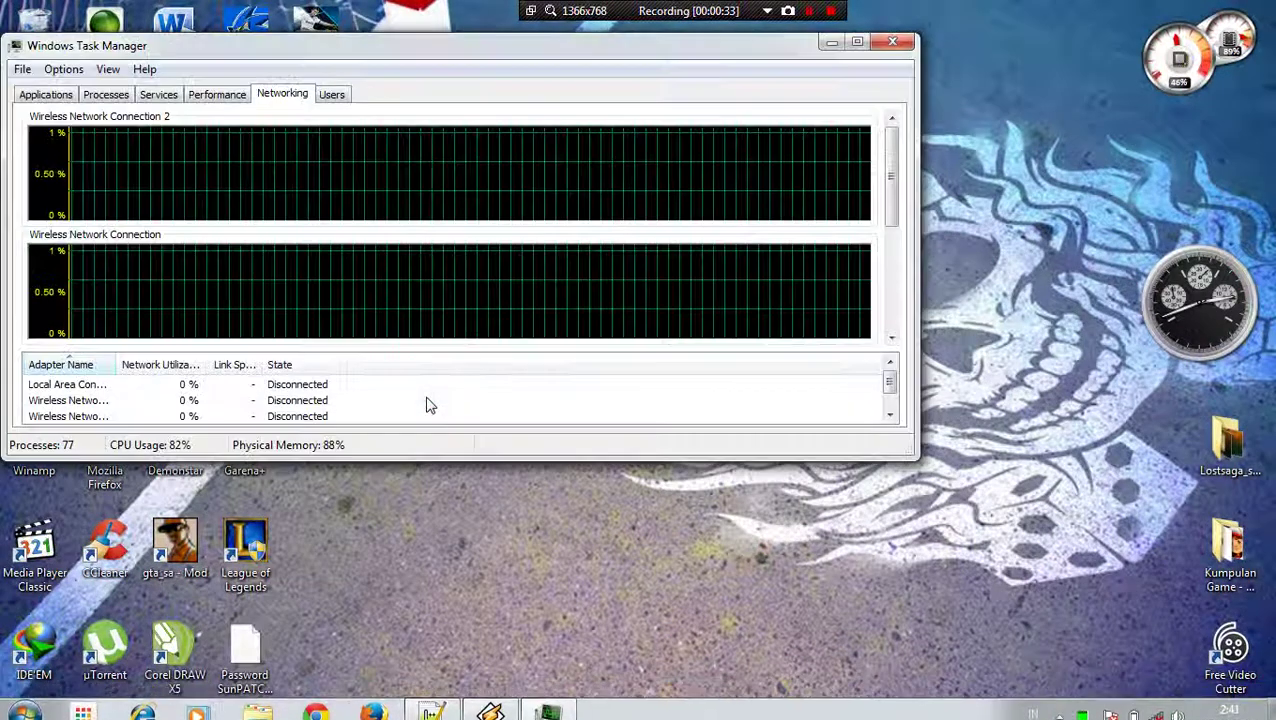
pyautogui.click(114, 94)
pyautogui.click(50, 96)
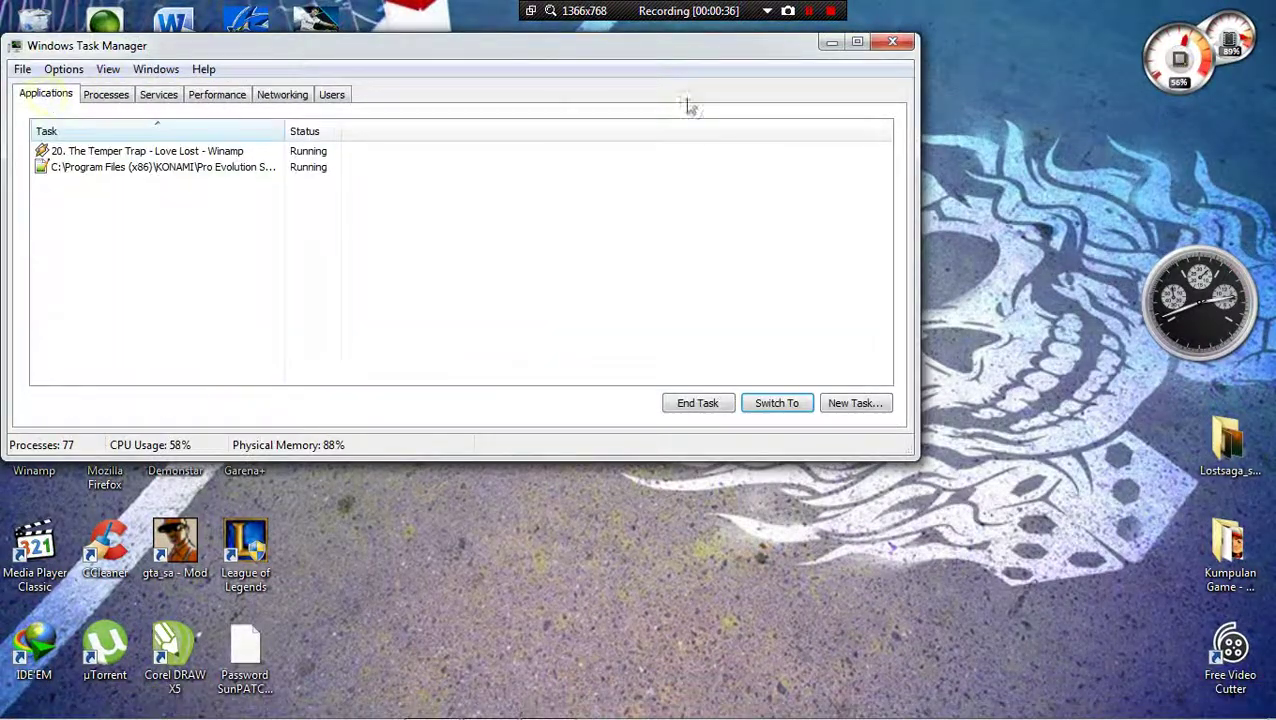
pyautogui.click(891, 44)
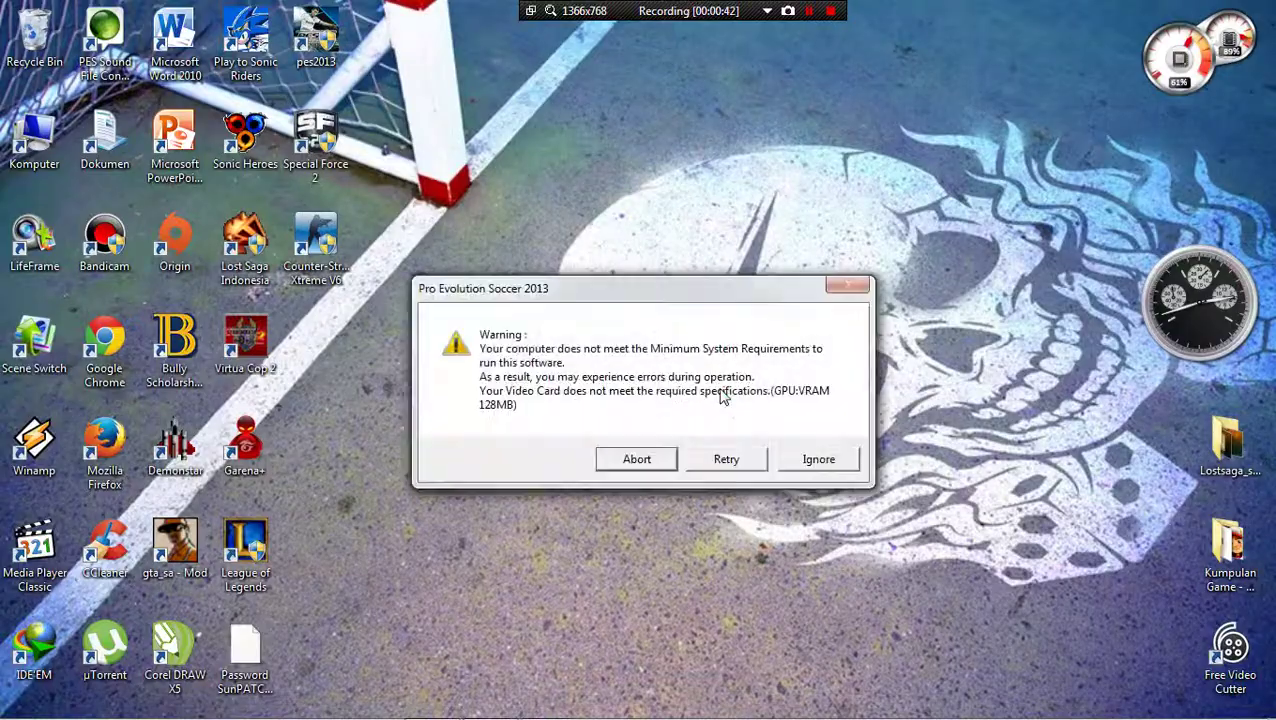
# Launch Pro Evolution Soccer 2013 despite the system requirements warning and open its Edit Menu.
pyautogui.click(803, 458)
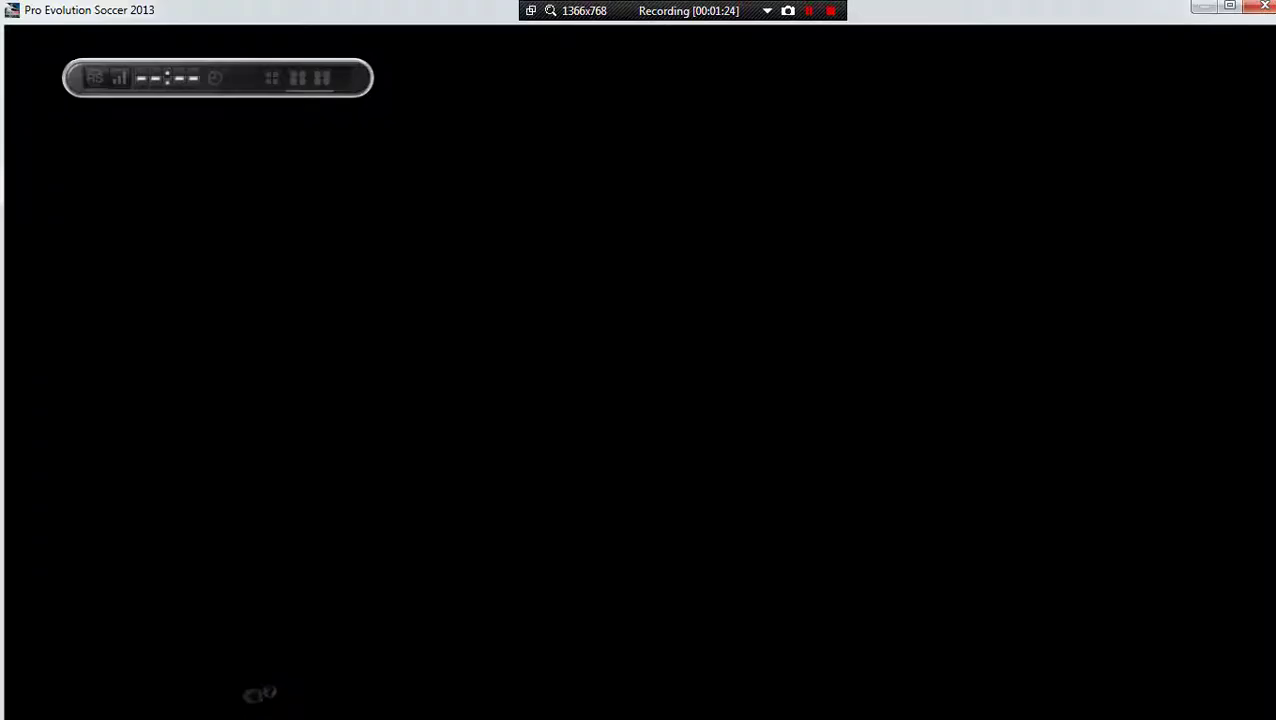
pyautogui.press('Left')
pyautogui.press('Left')
pyautogui.press('Left')
pyautogui.press('Left')
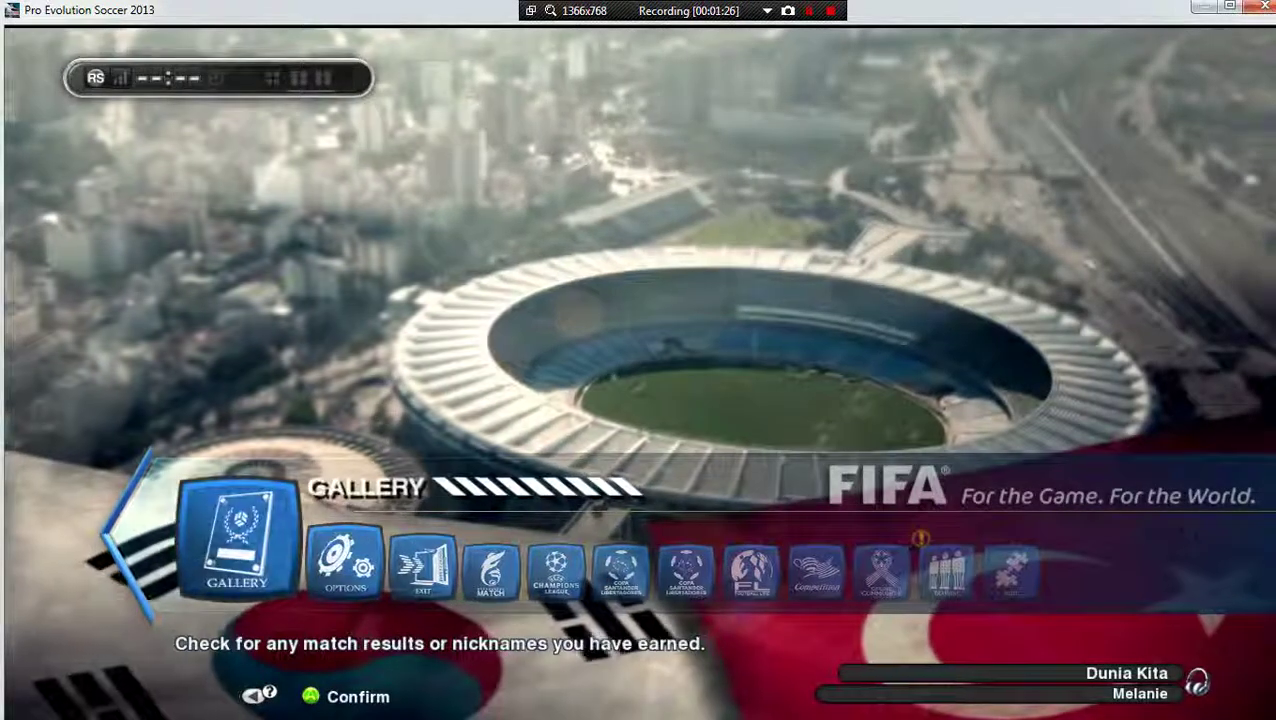
pyautogui.press('Return')
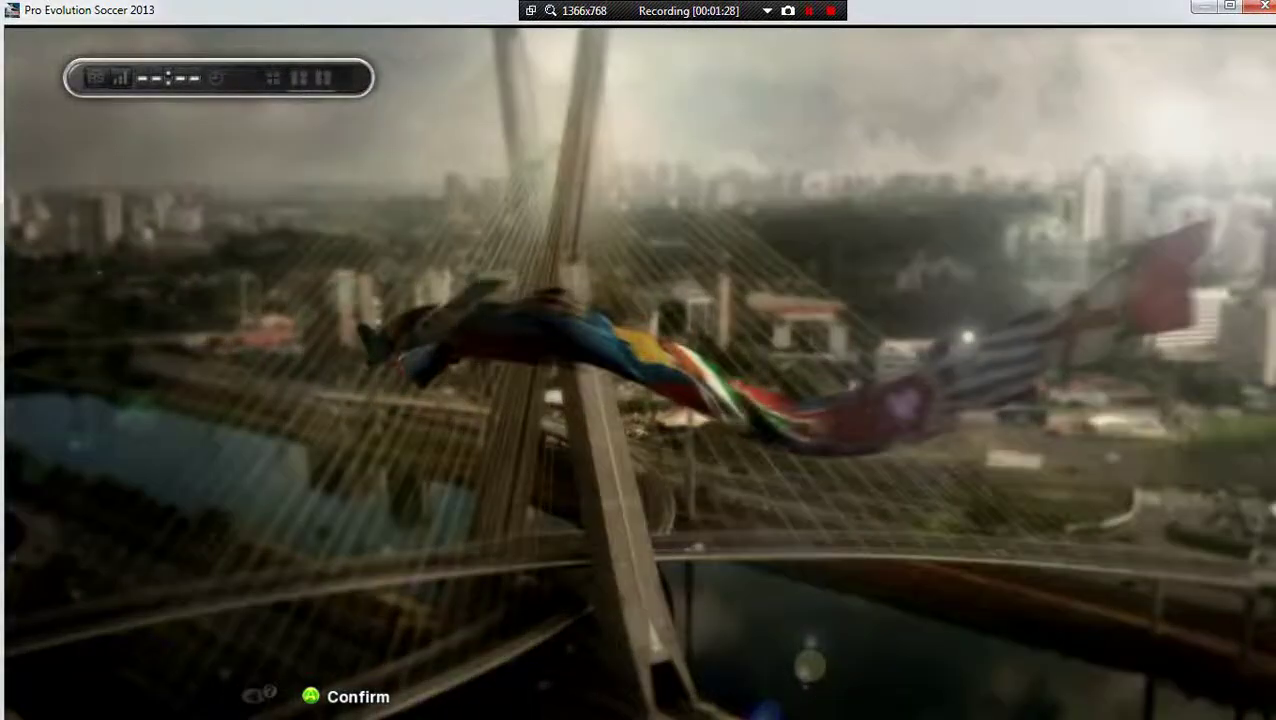
# Open Edit Player in the Players section of the Edit Menu.
pyautogui.press('Down')
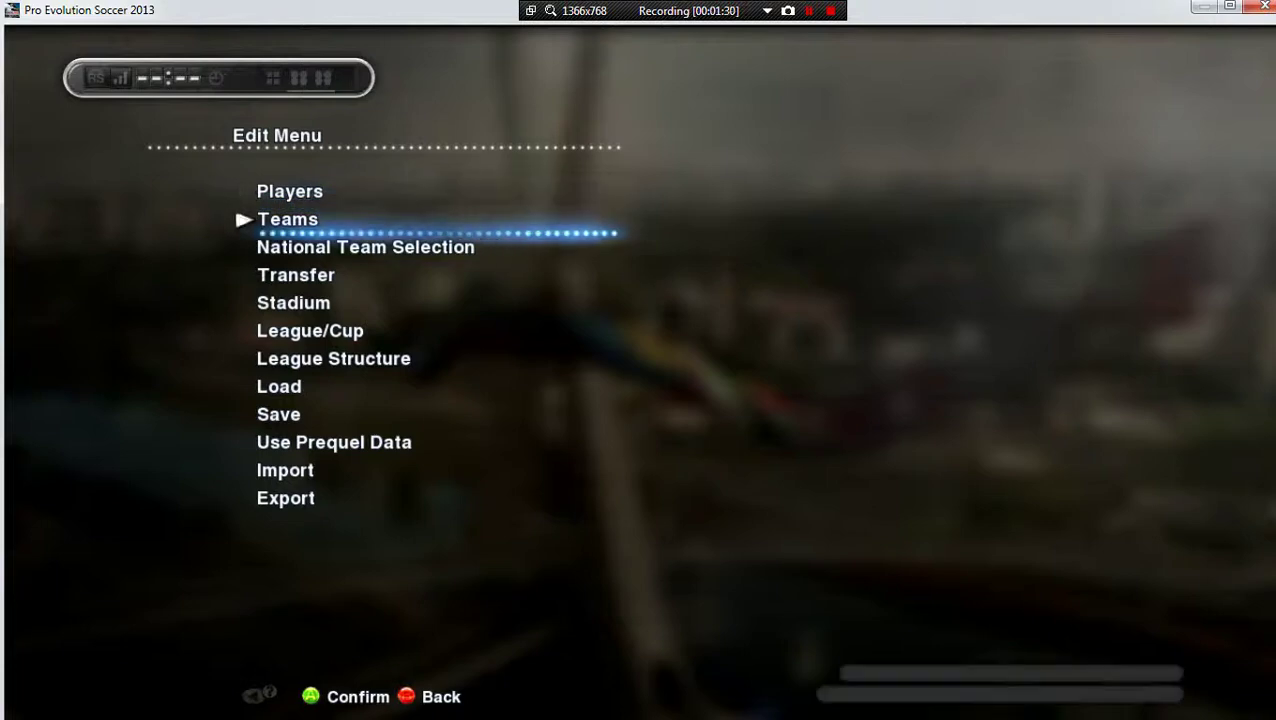
pyautogui.press('Up')
pyautogui.press('Return')
pyautogui.press('Down')
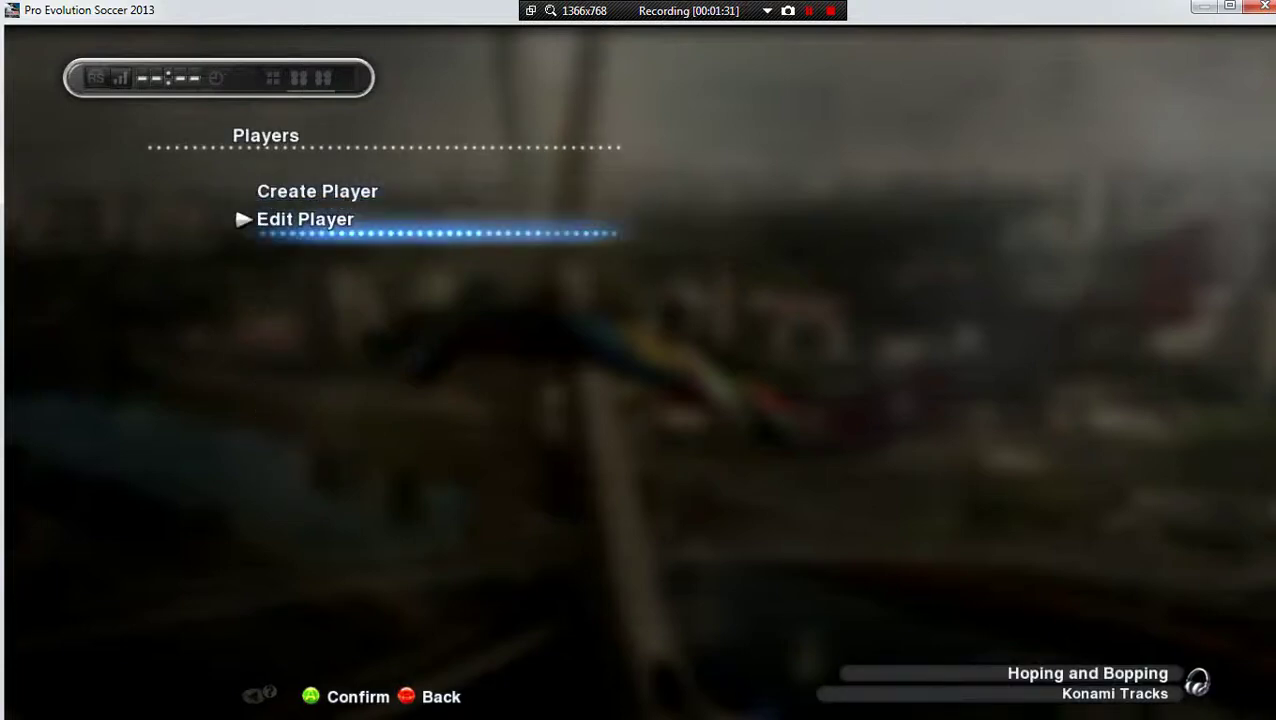
pyautogui.press('Return')
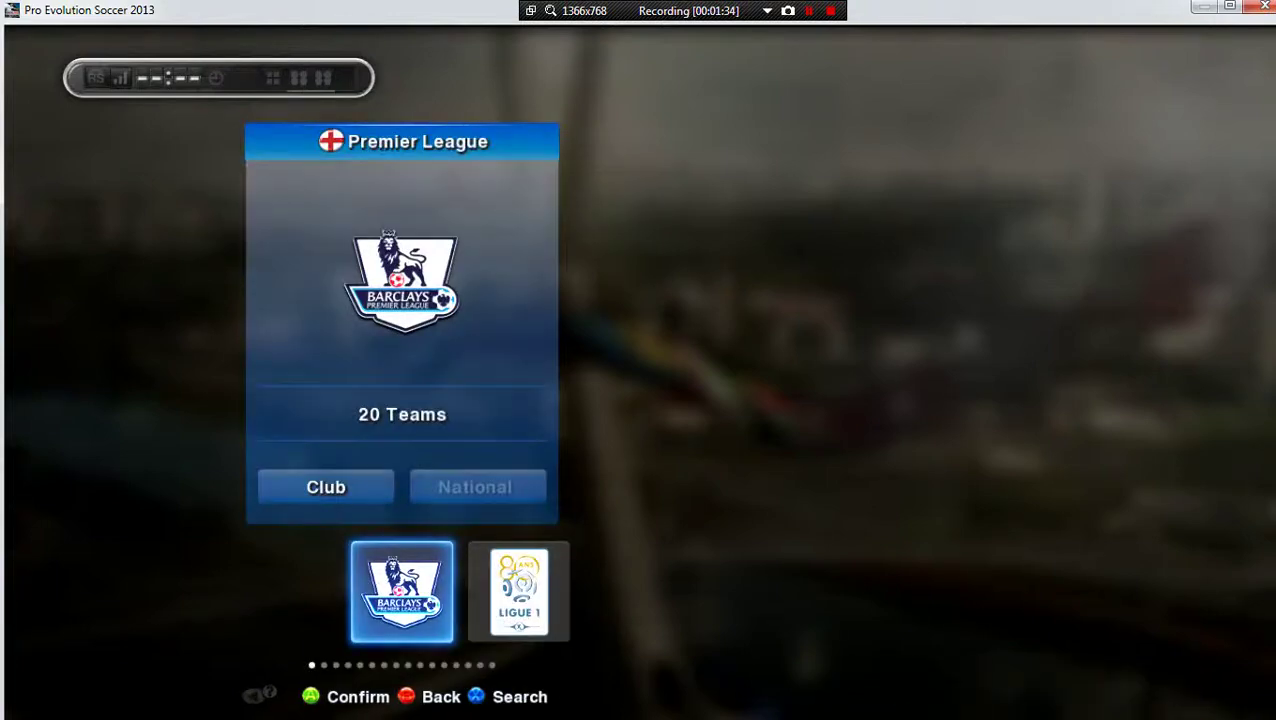
# Choose LIGA BBVA as the league whose players are edited.
pyautogui.press('Right')
pyautogui.press('Right')
pyautogui.press('Right')
pyautogui.press('Right')
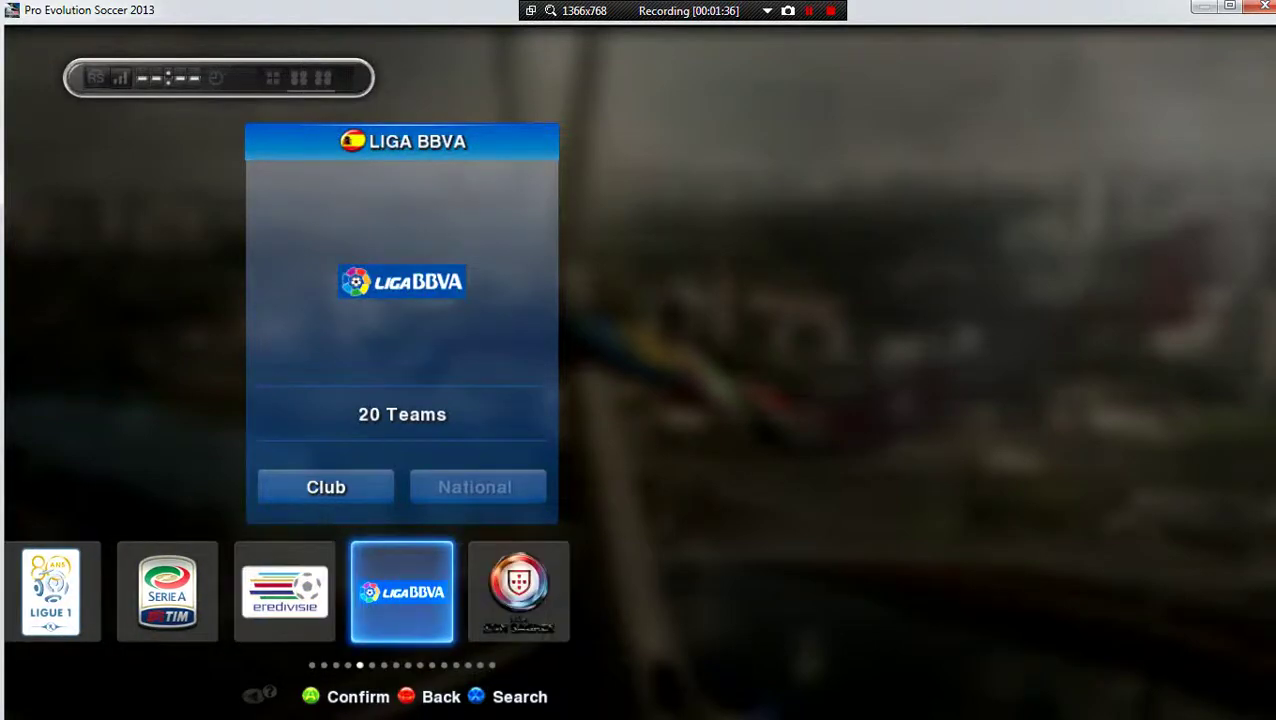
pyautogui.press('Return')
# Browse the Spanish league's clubs and open the Real Madrid squad.
pyautogui.press('Right')
pyautogui.press('Right')
pyautogui.press('Right')
pyautogui.press('Right')
pyautogui.press('Right')
pyautogui.press('Right')
pyautogui.press('Right')
pyautogui.press('Right')
pyautogui.press('Right')
pyautogui.press('Right')
pyautogui.press('Right')
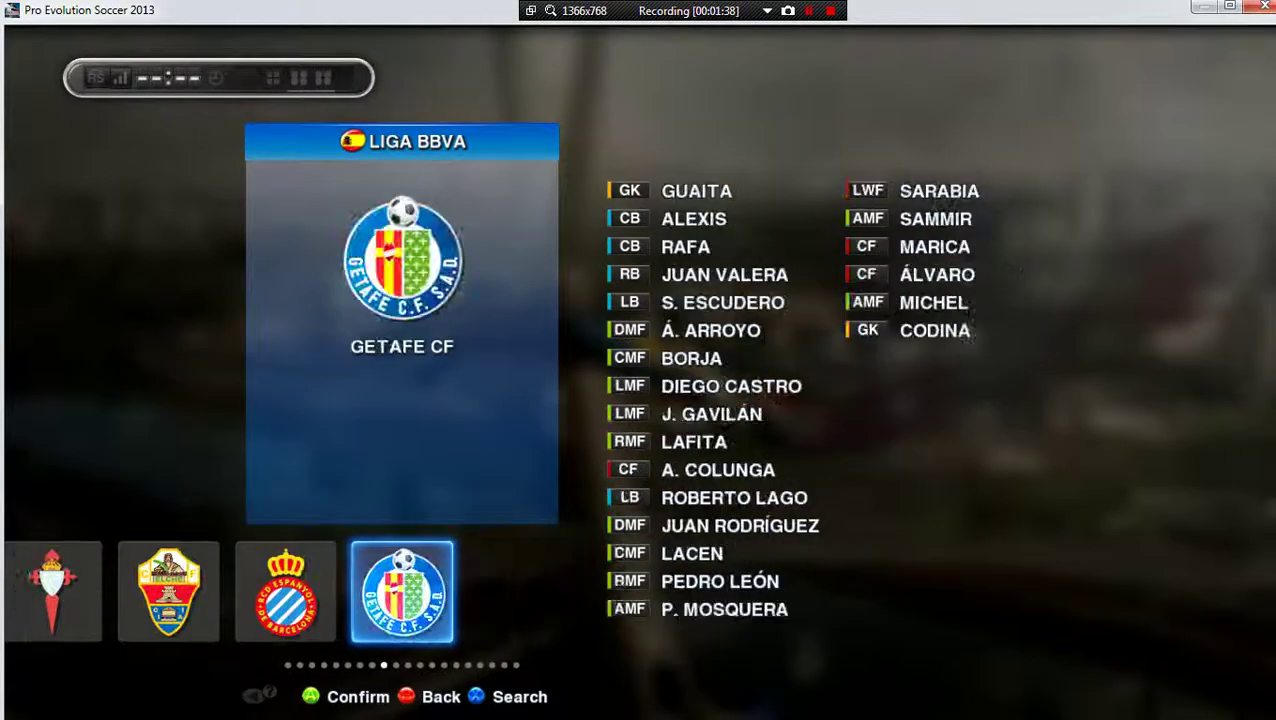
pyautogui.press('Left')
pyautogui.press('Left')
pyautogui.press('Left')
pyautogui.press('Left')
pyautogui.press('Left')
pyautogui.press('Left')
pyautogui.press('Left')
pyautogui.press('Left')
pyautogui.press('Left')
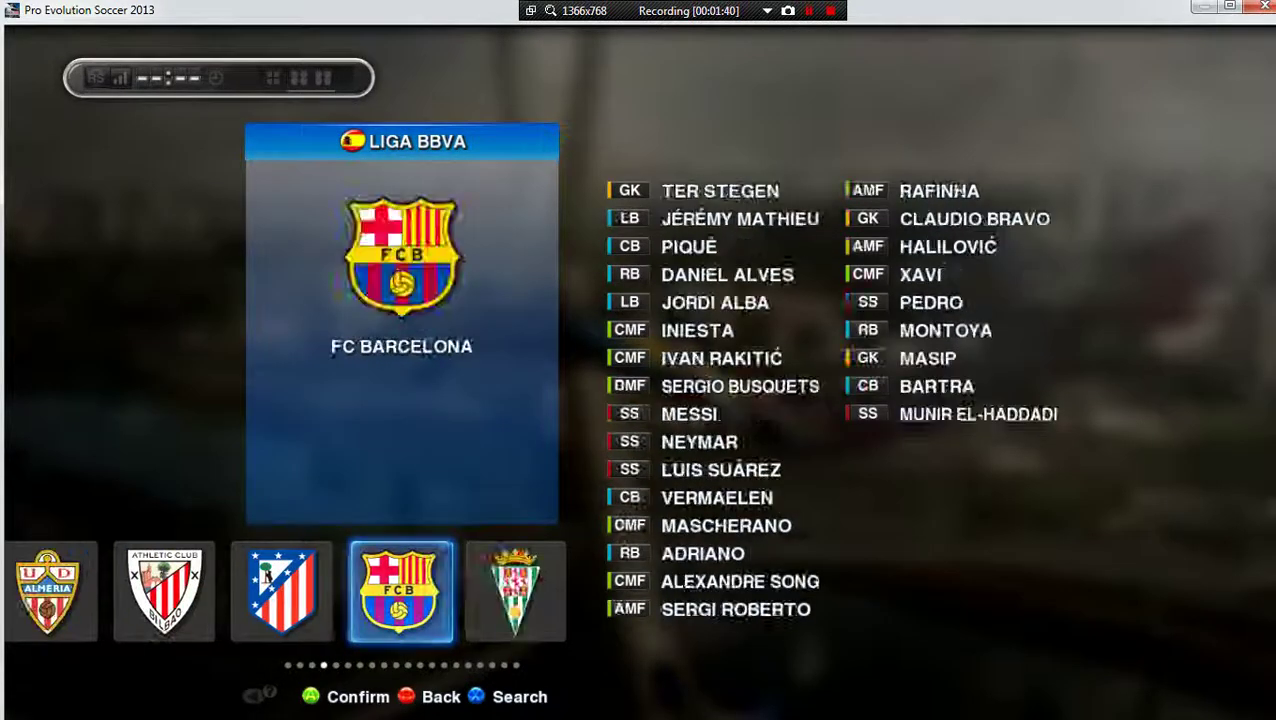
pyautogui.press('Right')
pyautogui.press('Right')
pyautogui.press('Right')
pyautogui.press('Right')
pyautogui.press('Right')
pyautogui.press('Right')
pyautogui.press('Right')
pyautogui.press('Right')
pyautogui.press('Right')
pyautogui.press('Right')
pyautogui.press('Right')
pyautogui.press('Right')
pyautogui.press('Right')
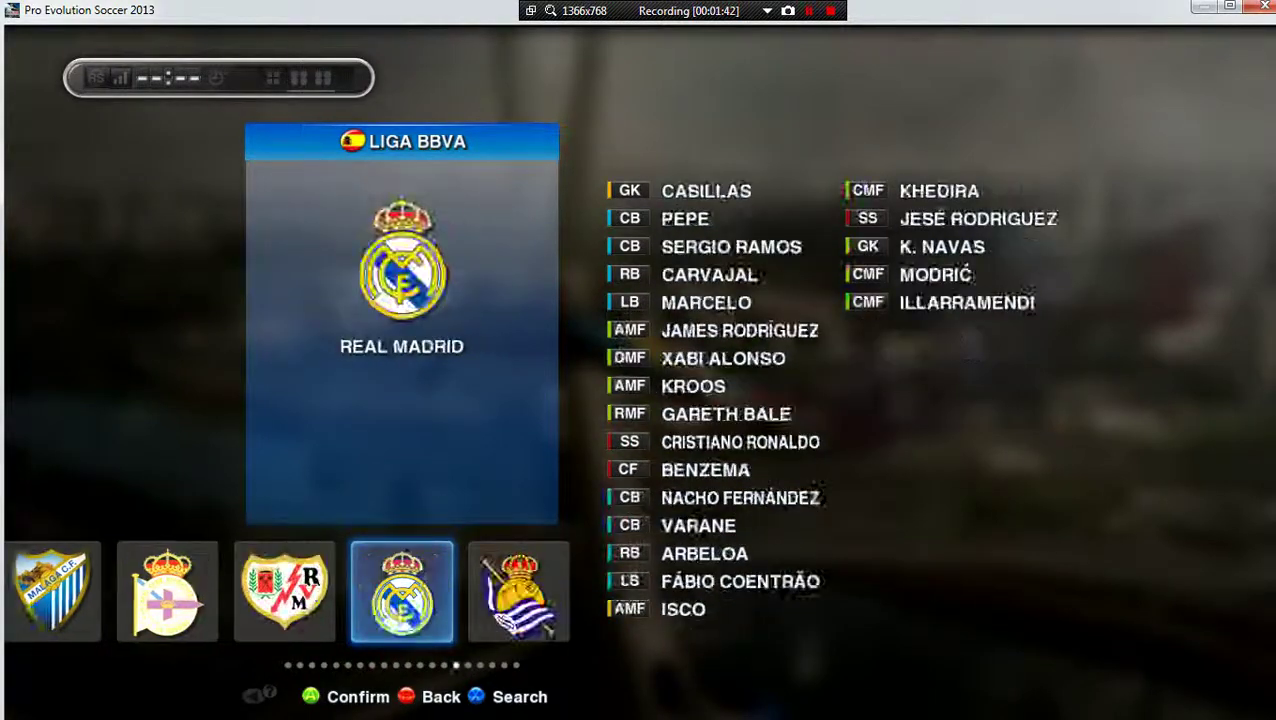
pyautogui.press('Left')
pyautogui.press('Return')
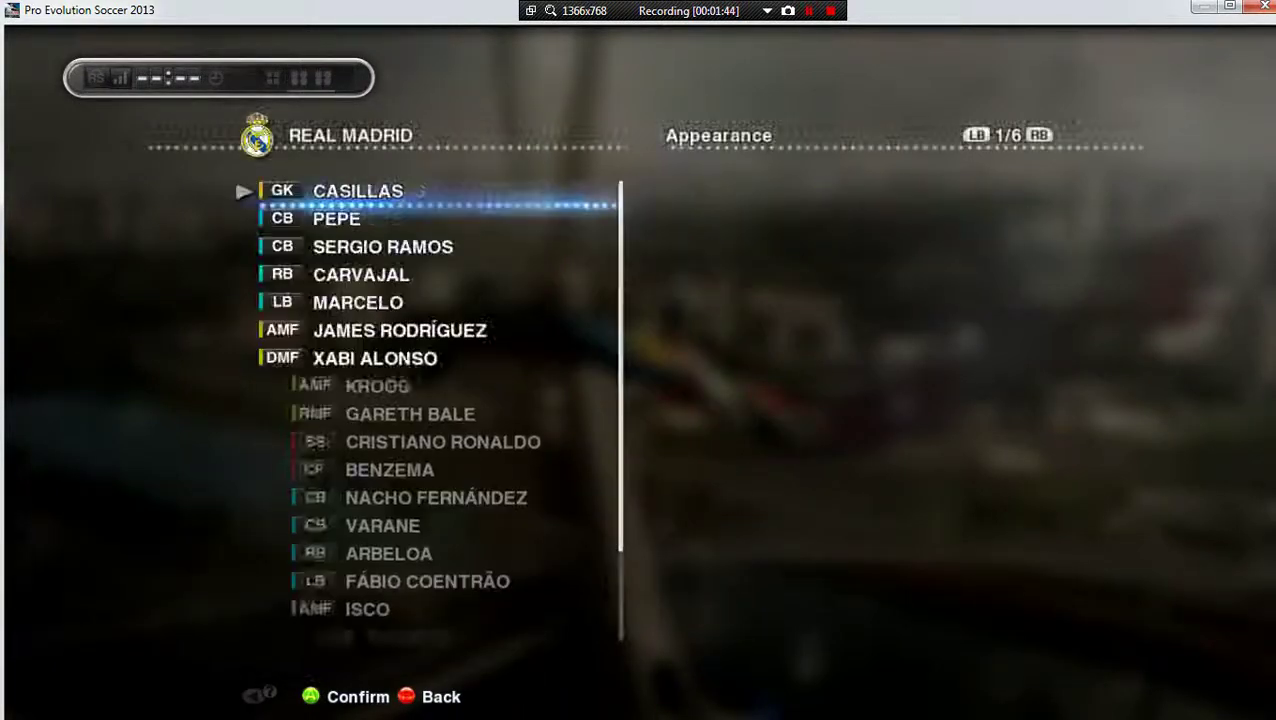
# Open Cristiano Ronaldo for editing from the Real Madrid player list.
pyautogui.press('Down')
pyautogui.press('Down')
pyautogui.press('Down')
pyautogui.press('Down')
pyautogui.press('Down')
pyautogui.press('Down')
pyautogui.press('Down')
pyautogui.press('Down')
pyautogui.press('Down')
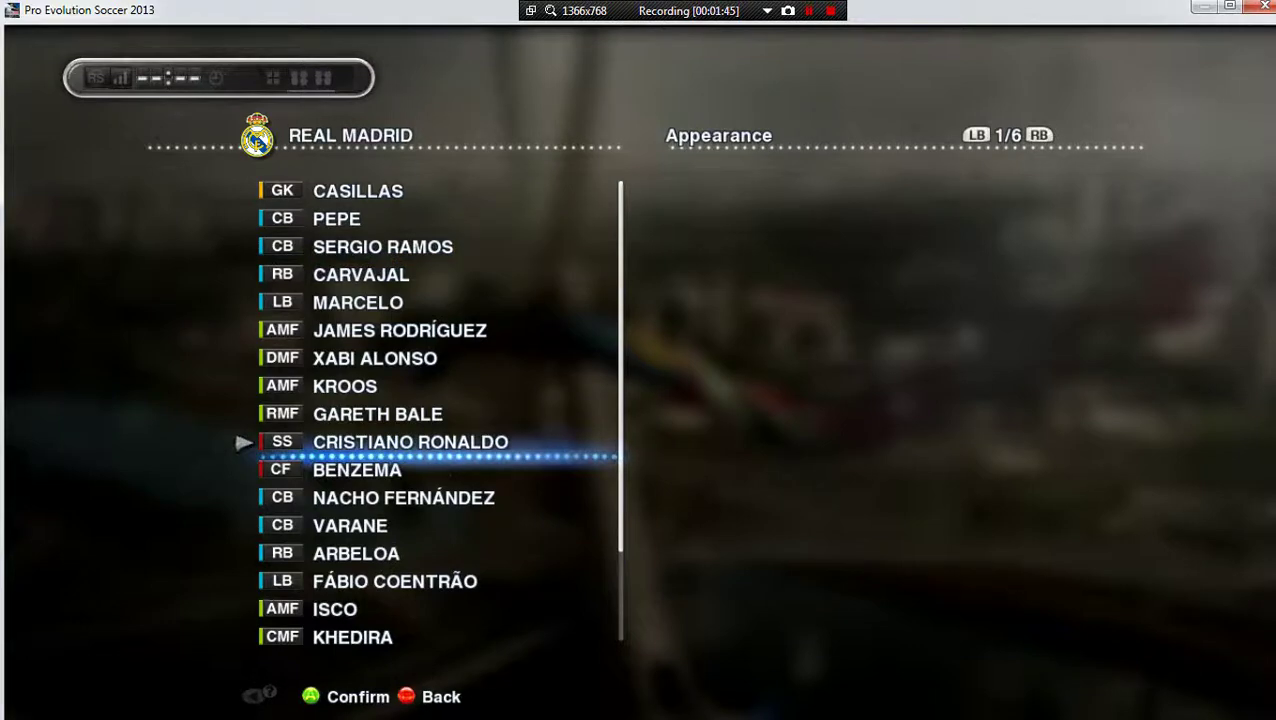
pyautogui.press('Return')
# Open the Face settings of Cristiano Ronaldo.
pyautogui.press('Down')
pyautogui.press('Down')
pyautogui.press('Down')
pyautogui.press('Down')
pyautogui.press('Down')
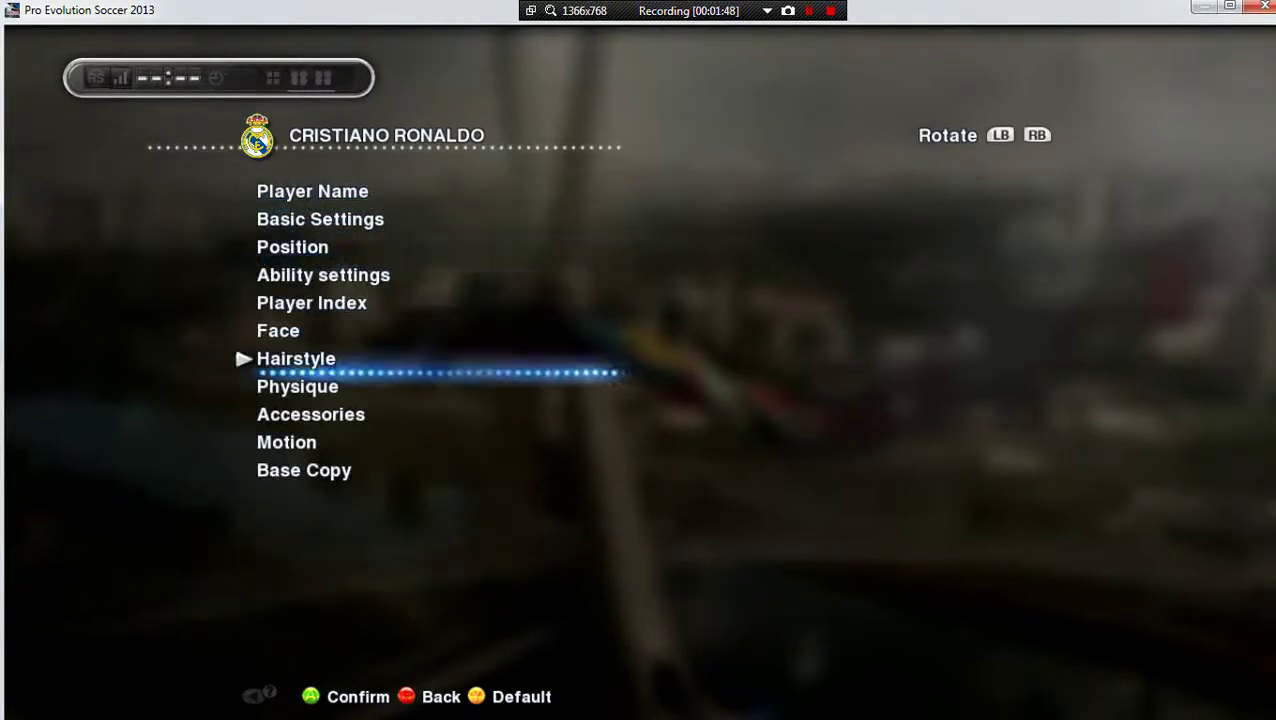
pyautogui.press('Up')
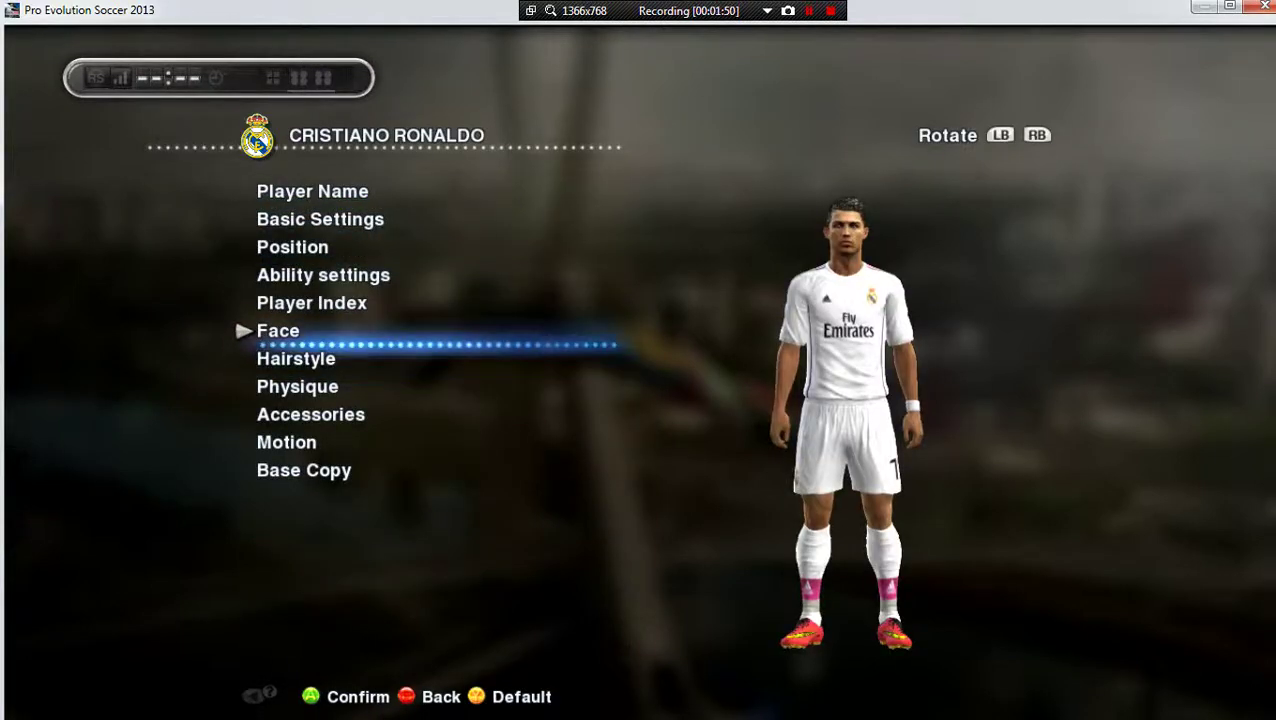
pyautogui.press('Return')
# Rotate the player model both ways to examine the current face and hairstyle from all sides.
pyautogui.press('q')
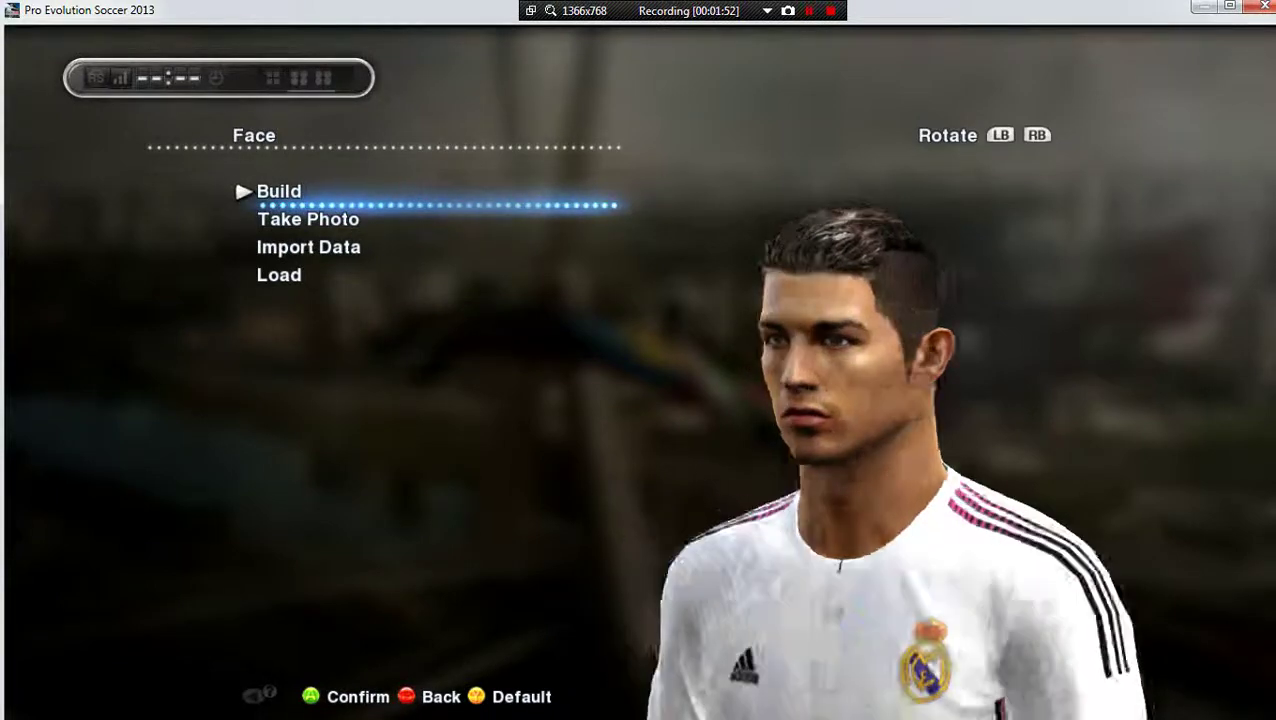
pyautogui.press('q')
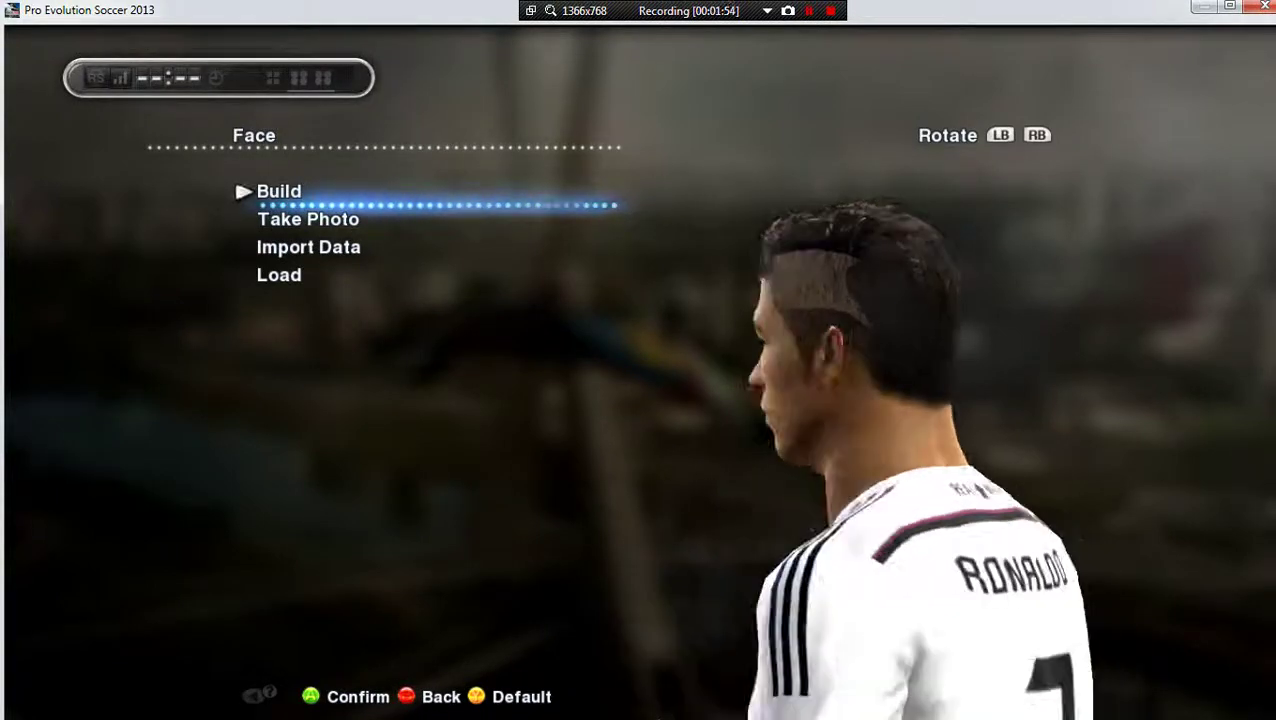
pyautogui.press('e')
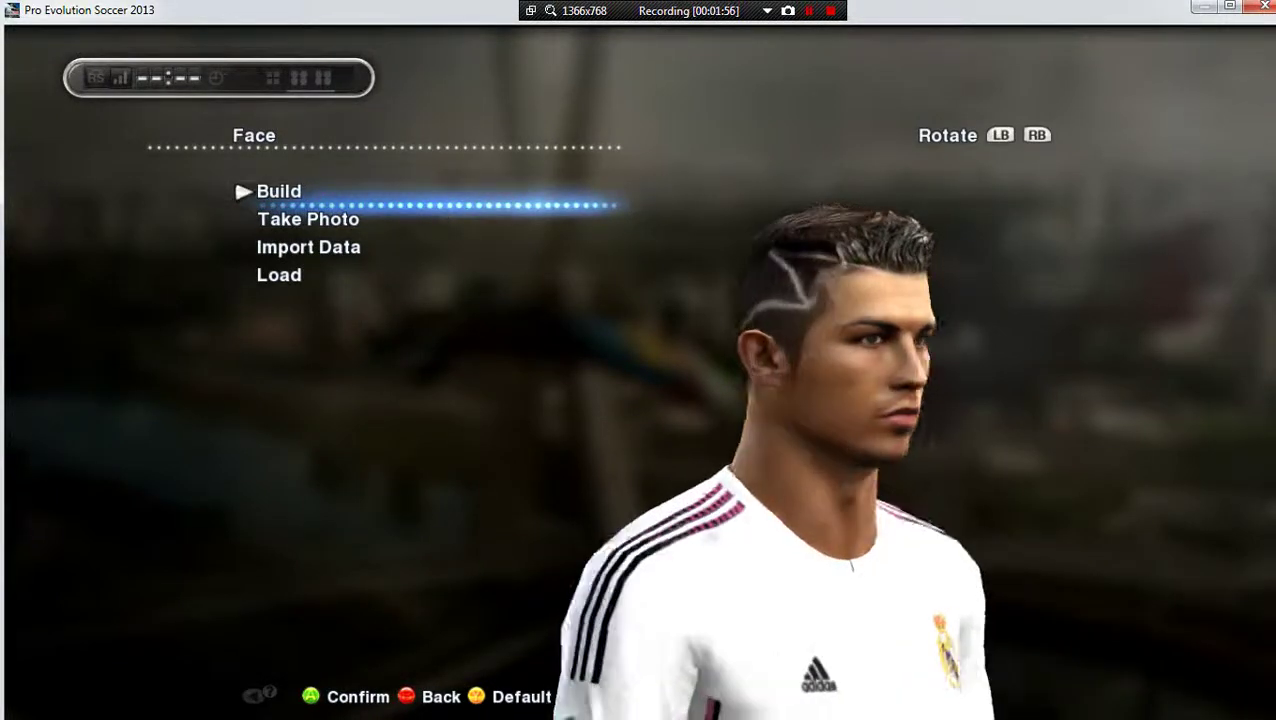
pyautogui.press('e')
pyautogui.press('e')
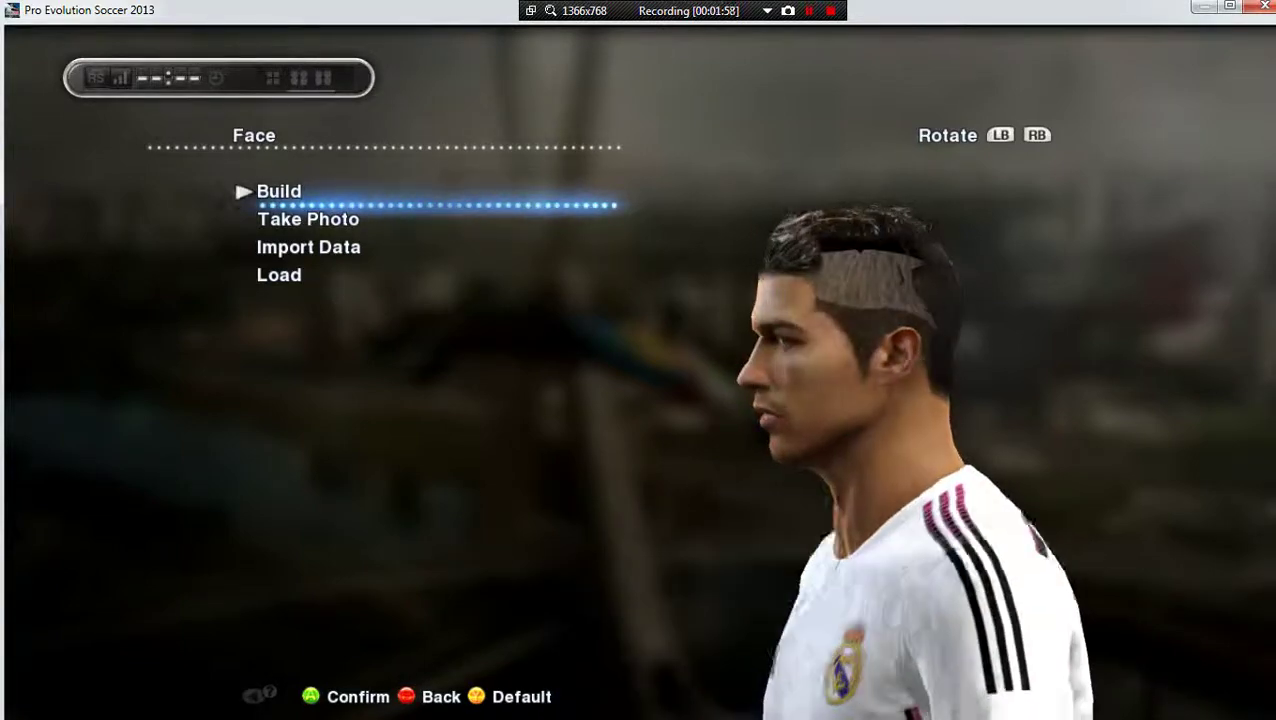
pyautogui.press('q')
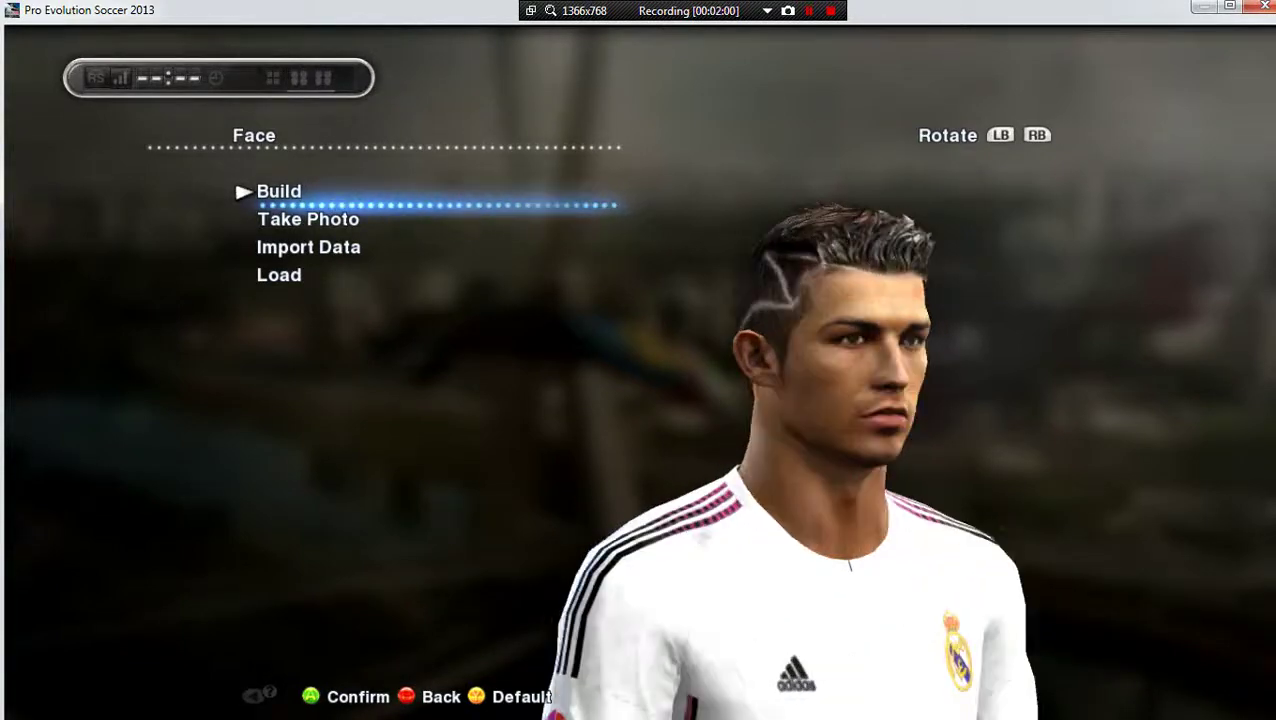
pyautogui.press('e')
pyautogui.press('q')
pyautogui.press('e')
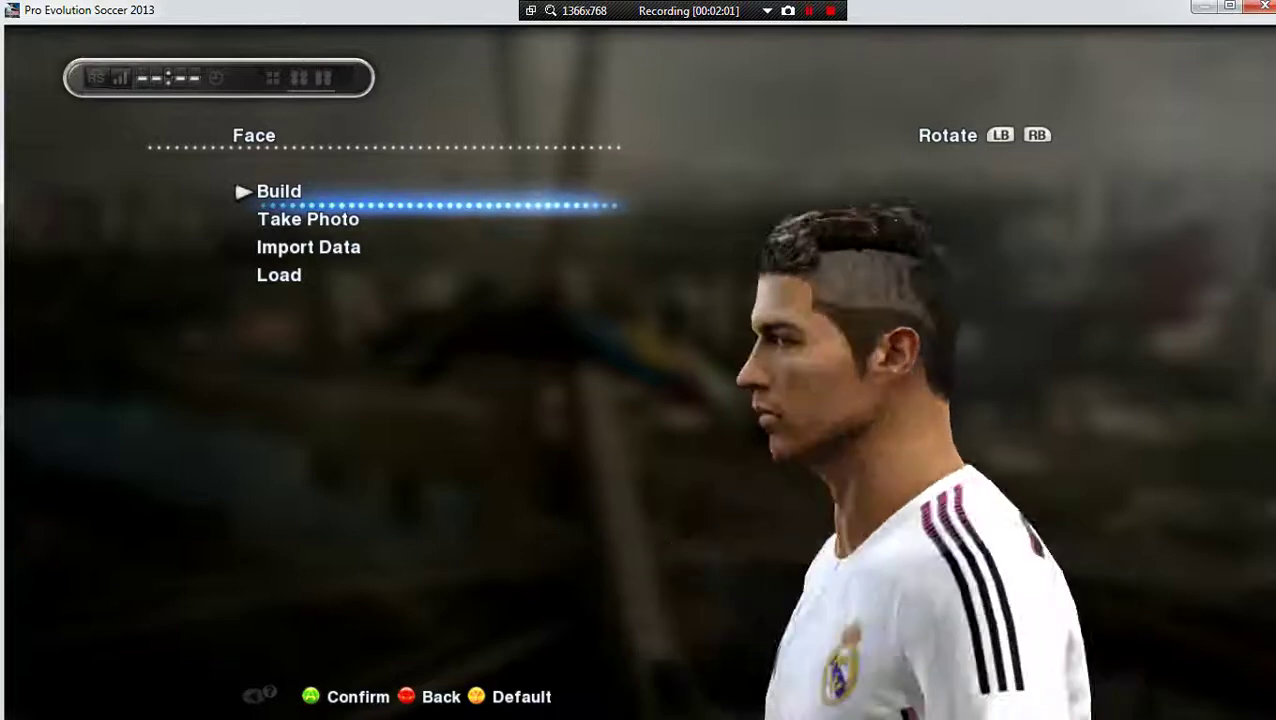
pyautogui.press('q')
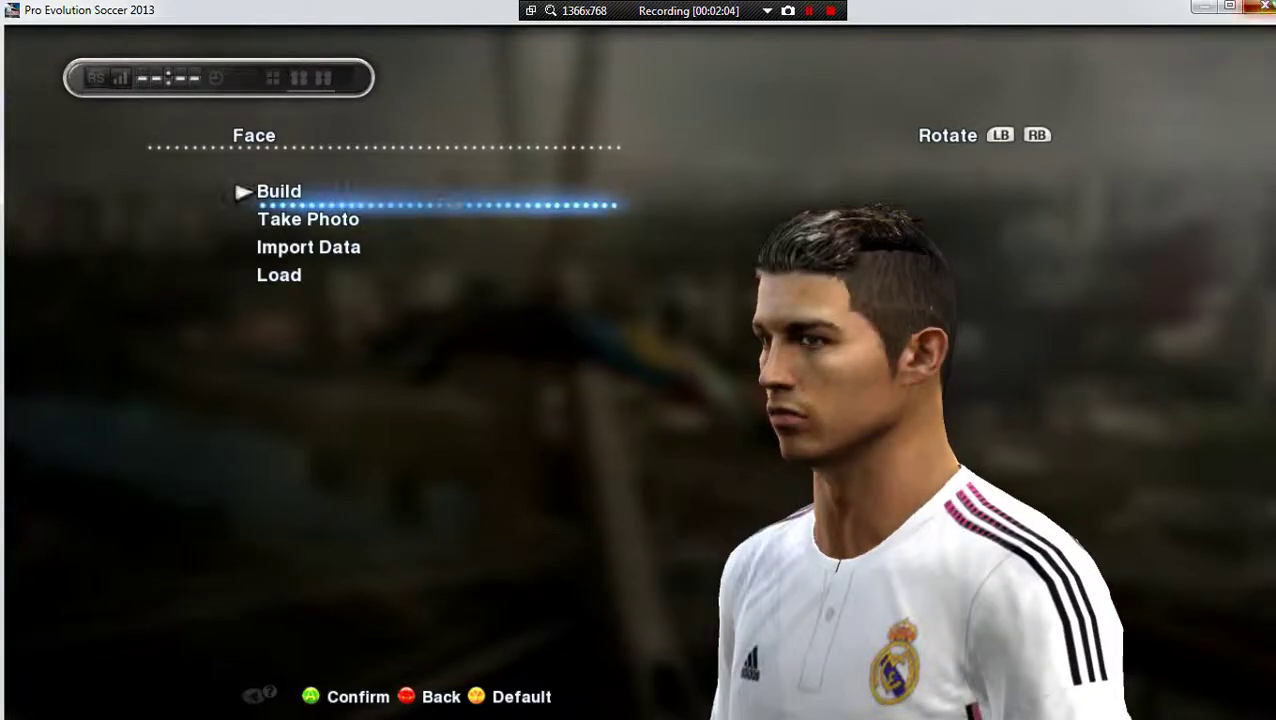
# Close Pro Evolution Soccer 2013 and return to the desktop.
pyautogui.click(1262, 6)
pyautogui.click(648, 436)
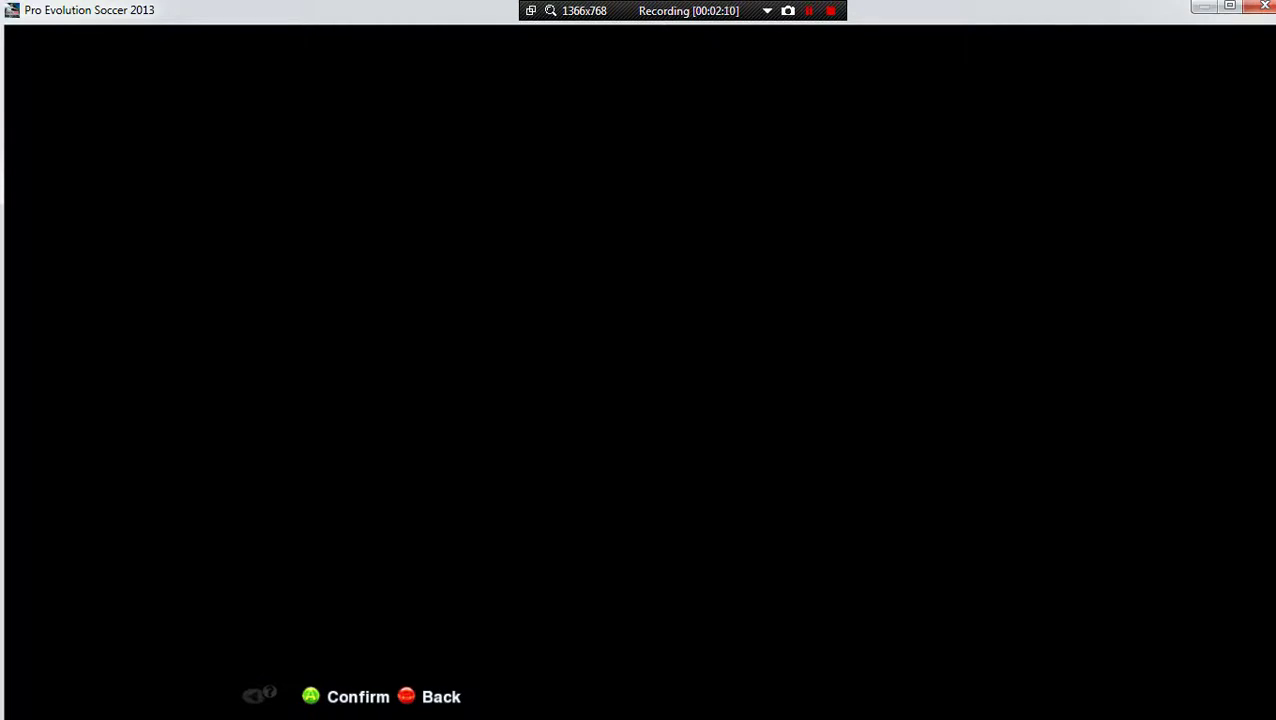
pyautogui.click(652, 384)
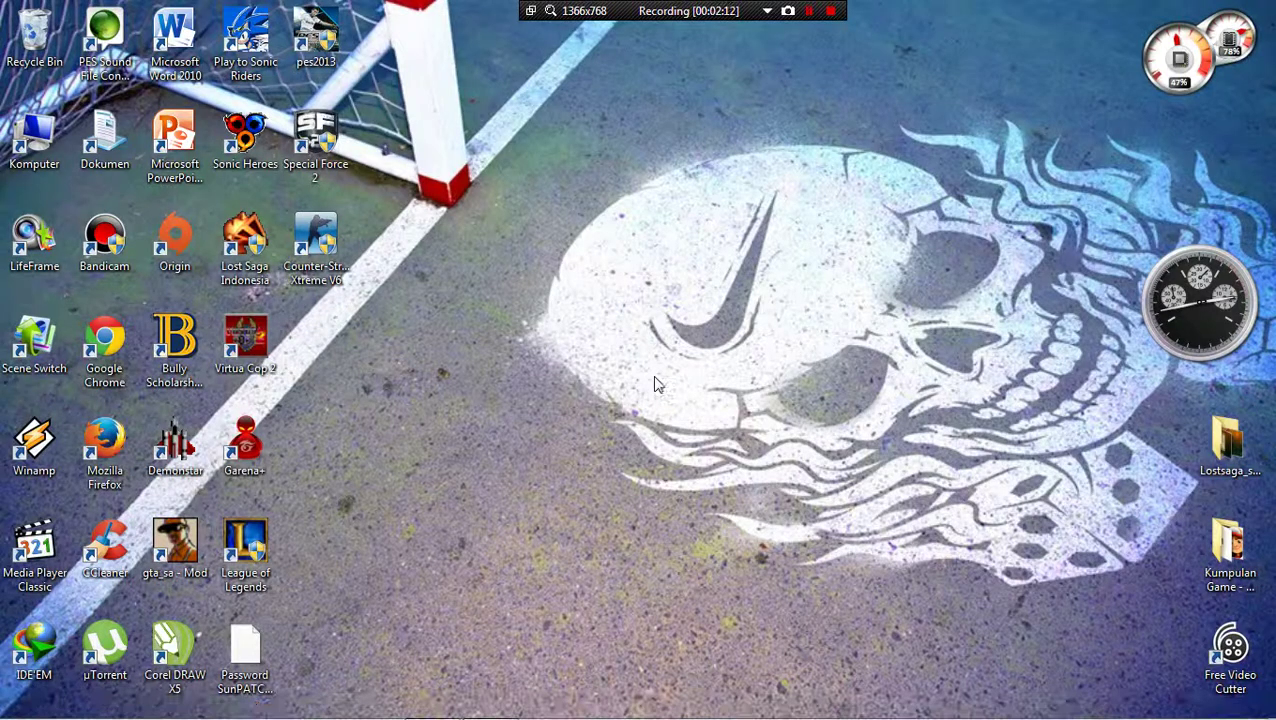
# In Windows Explorer, open PESEdit.com_2013_Patch_4.0 inside the "Folder Installan utk GAMES" folder on drive D.
pyautogui.moveTo(412, 697)
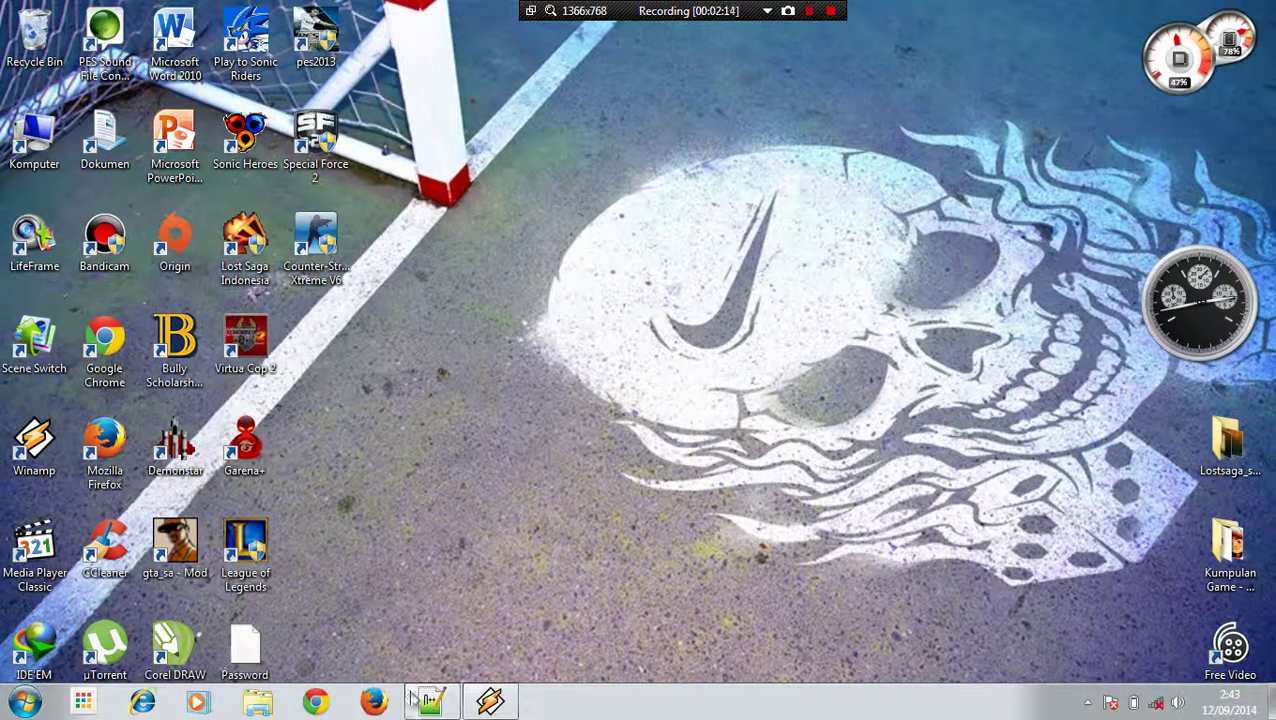
pyautogui.click(258, 703)
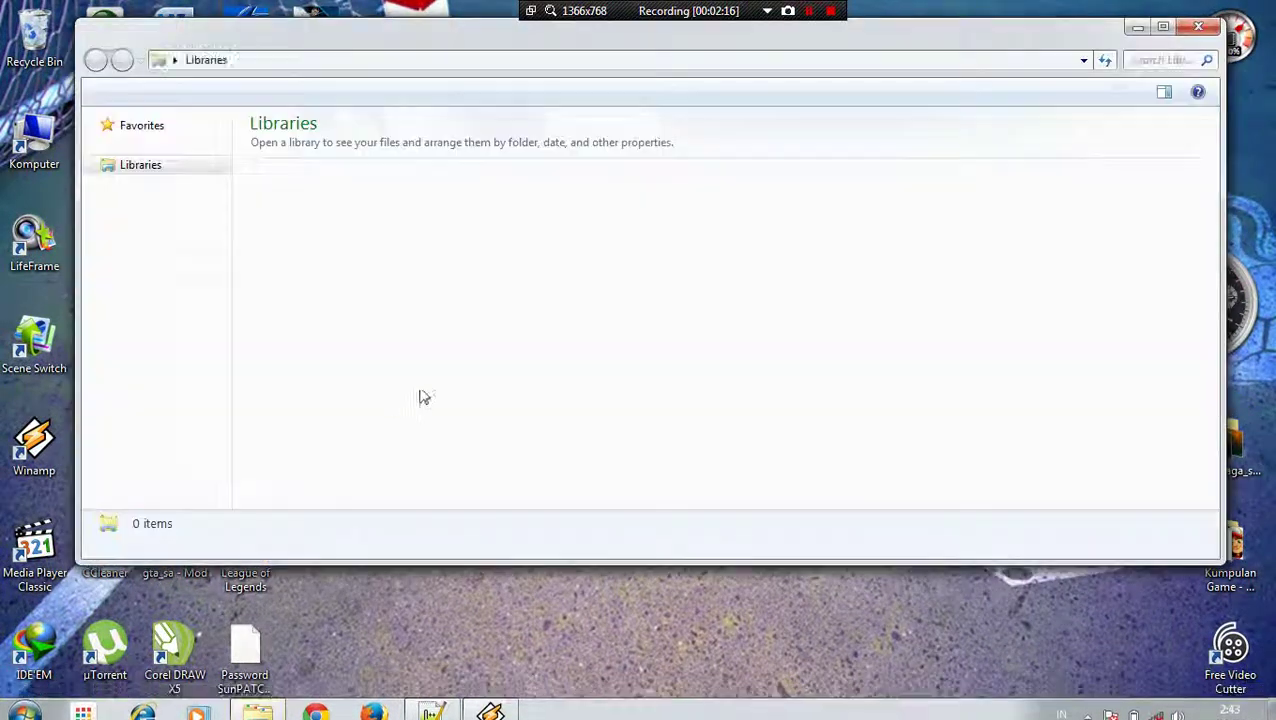
pyautogui.click(203, 382)
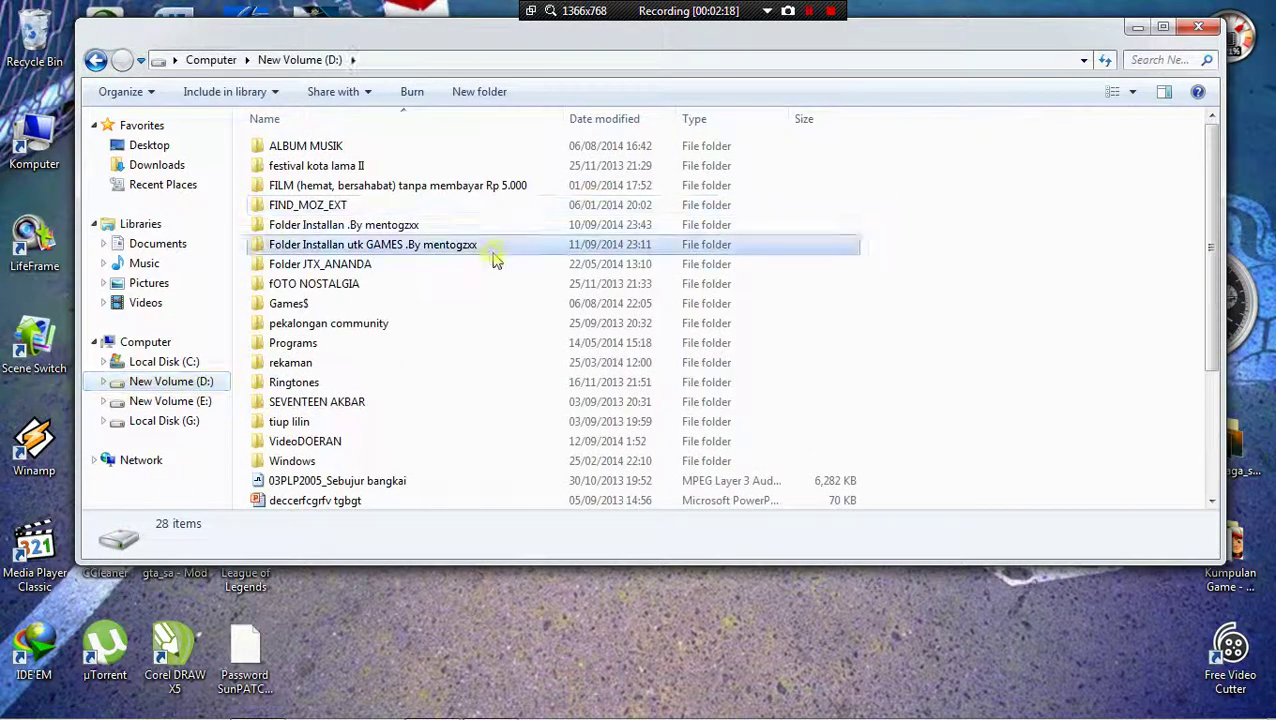
pyautogui.doubleClick(493, 250)
pyautogui.doubleClick(373, 401)
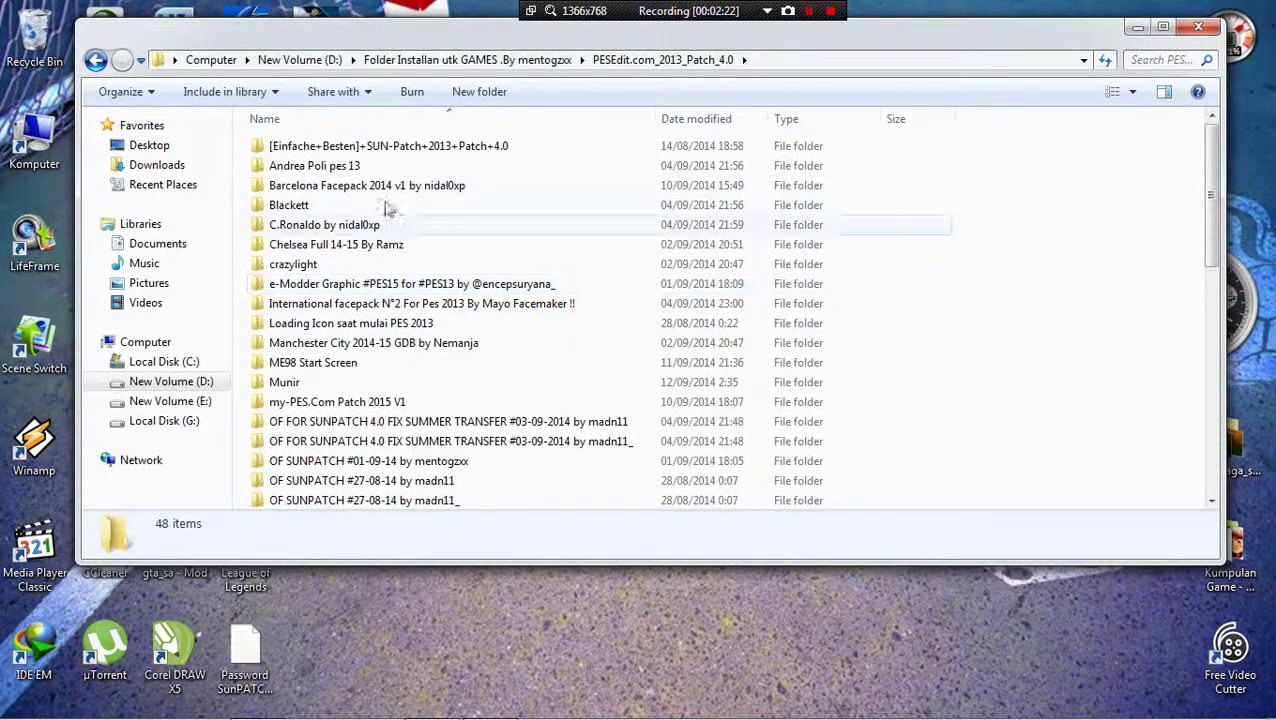
# Copy Ronaldo_face.bin and Ronaldo_hair.bin from the "C.Ronaldo by nidal0xp" folder.
pyautogui.click(363, 228)
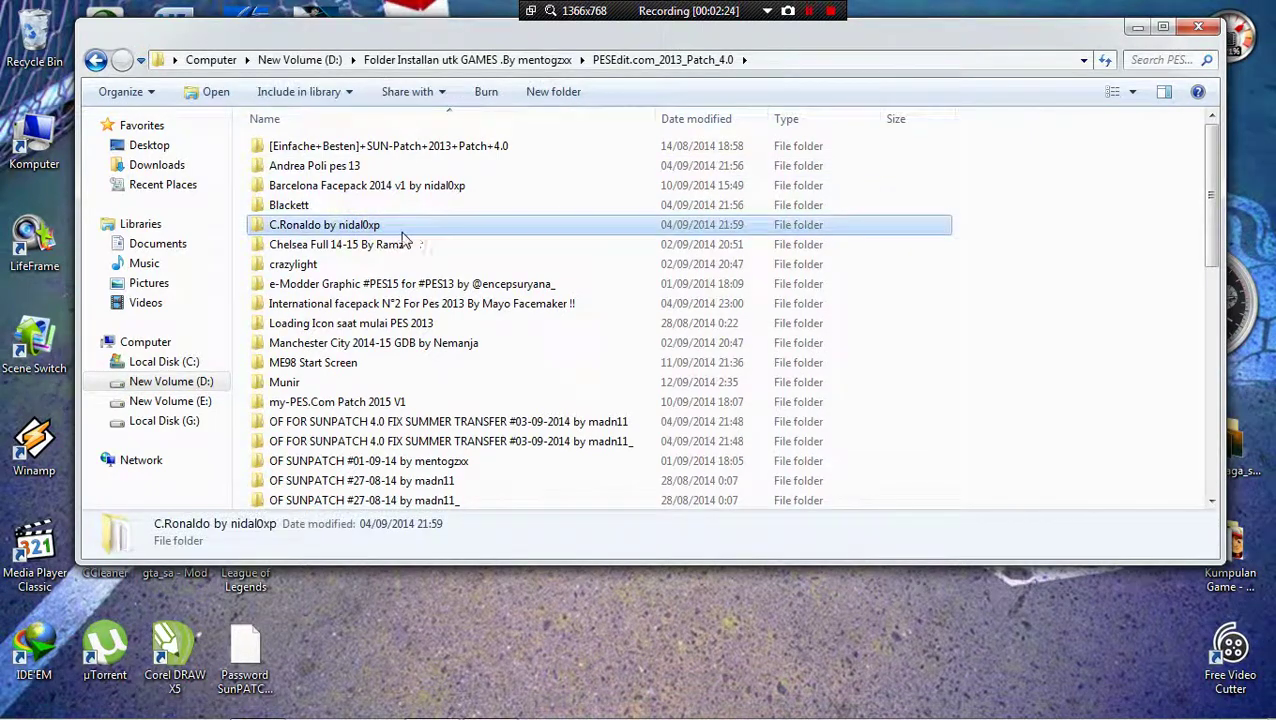
pyautogui.doubleClick(400, 232)
pyautogui.moveTo(385, 240); pyautogui.dragTo(510, 150)
pyautogui.rightClick(507, 146)
pyautogui.click(576, 356)
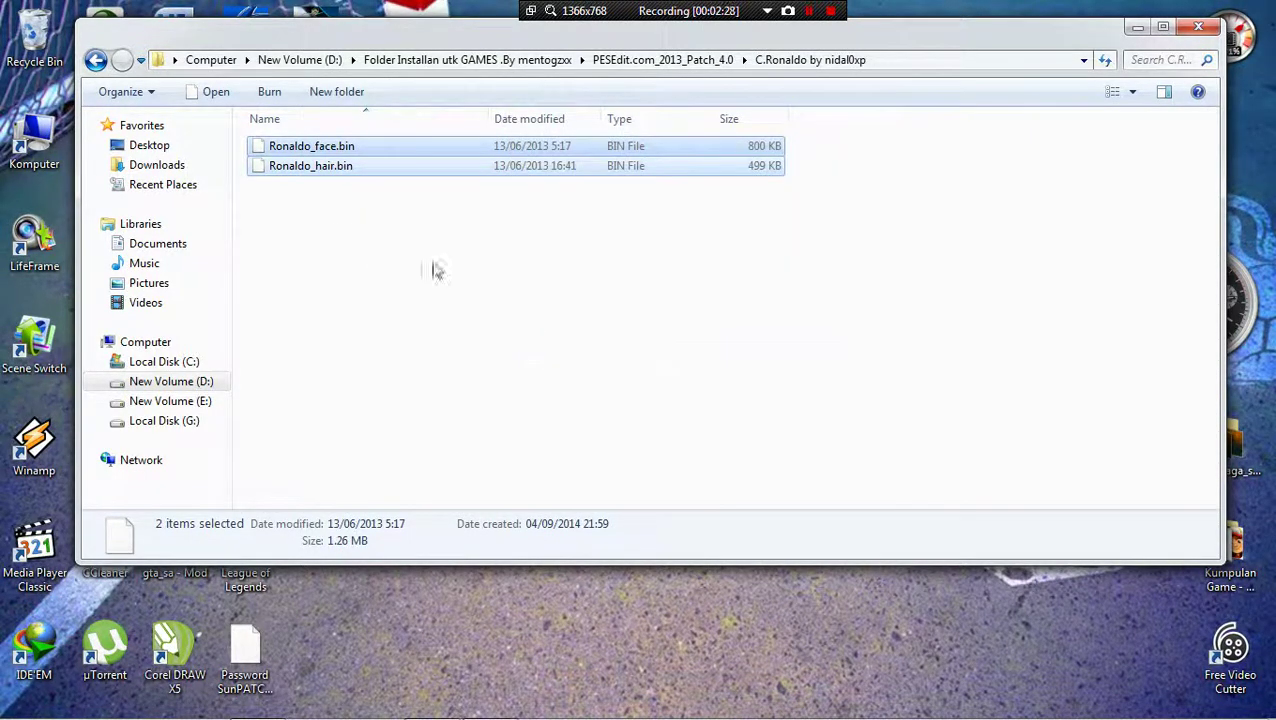
pyautogui.moveTo(335, 155); pyautogui.dragTo(163, 372)
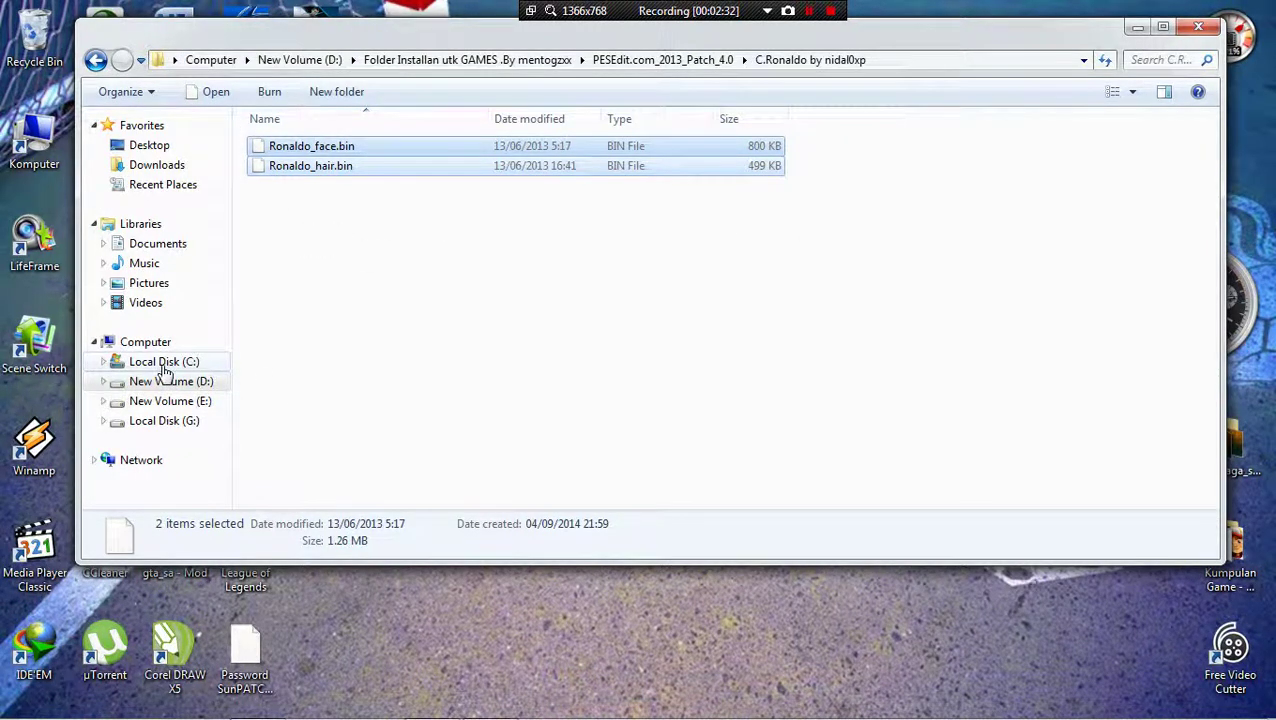
# Go to the kitserver13 folder inside Program Files (x86)\KONAMI\Pro Evolution Soccer 2013 on drive C.
pyautogui.click(161, 363)
pyautogui.doubleClick(338, 288)
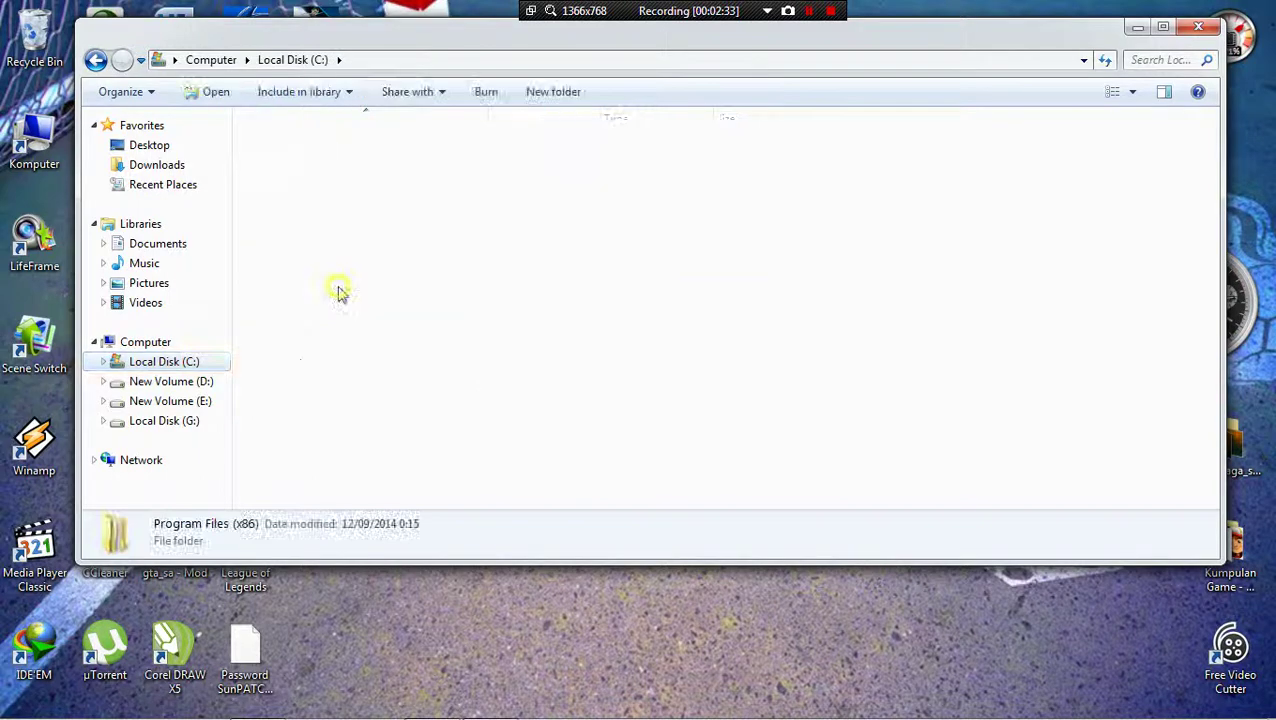
pyautogui.click(343, 484)
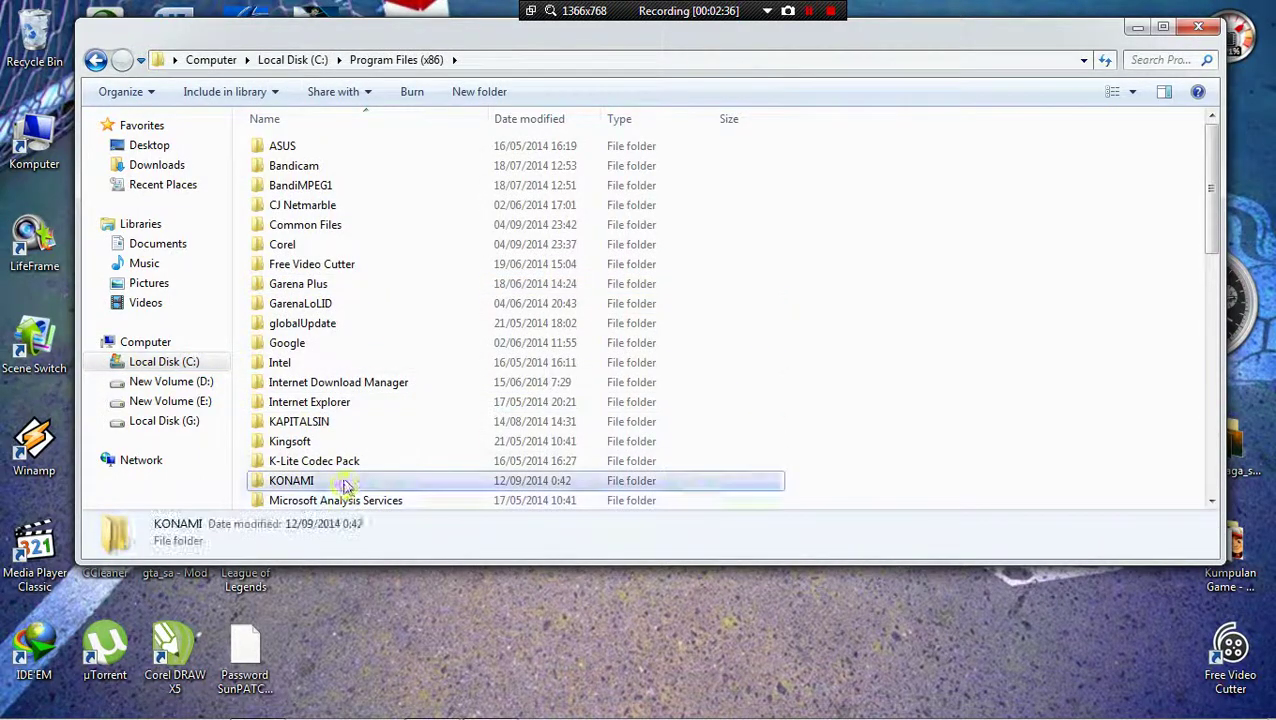
pyautogui.doubleClick(343, 484)
pyautogui.doubleClick(373, 146)
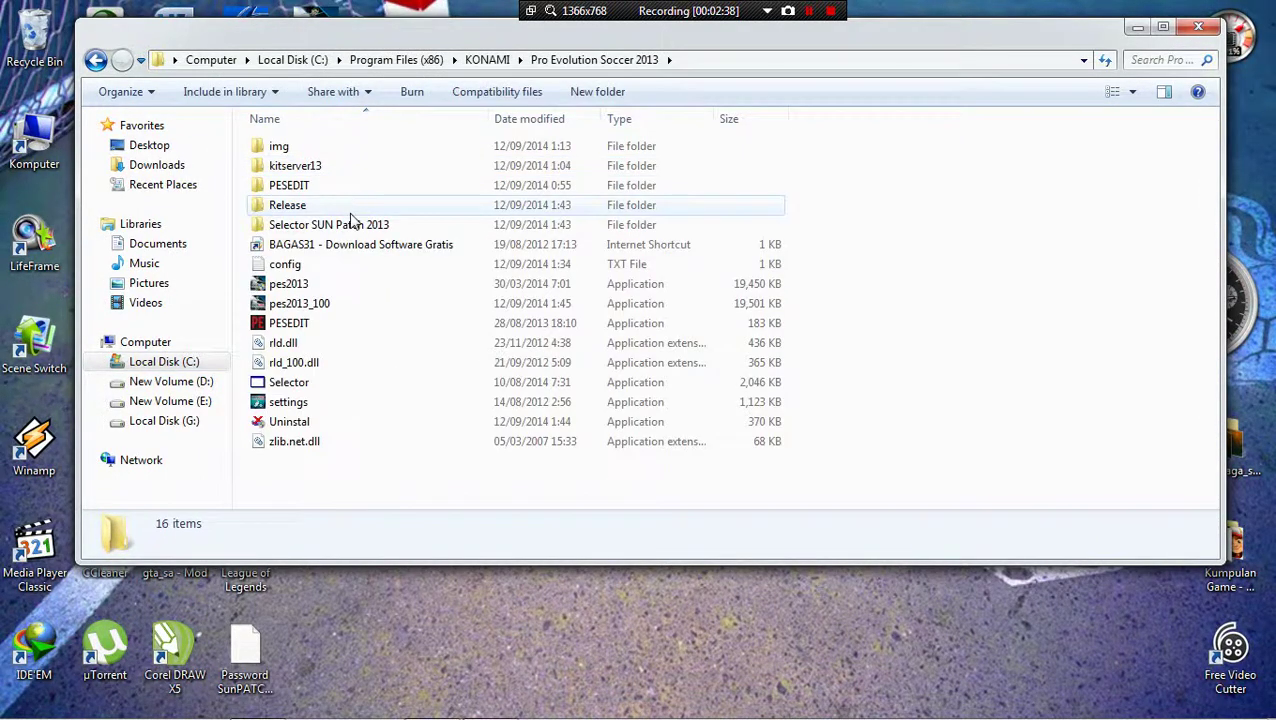
pyautogui.doubleClick(340, 168)
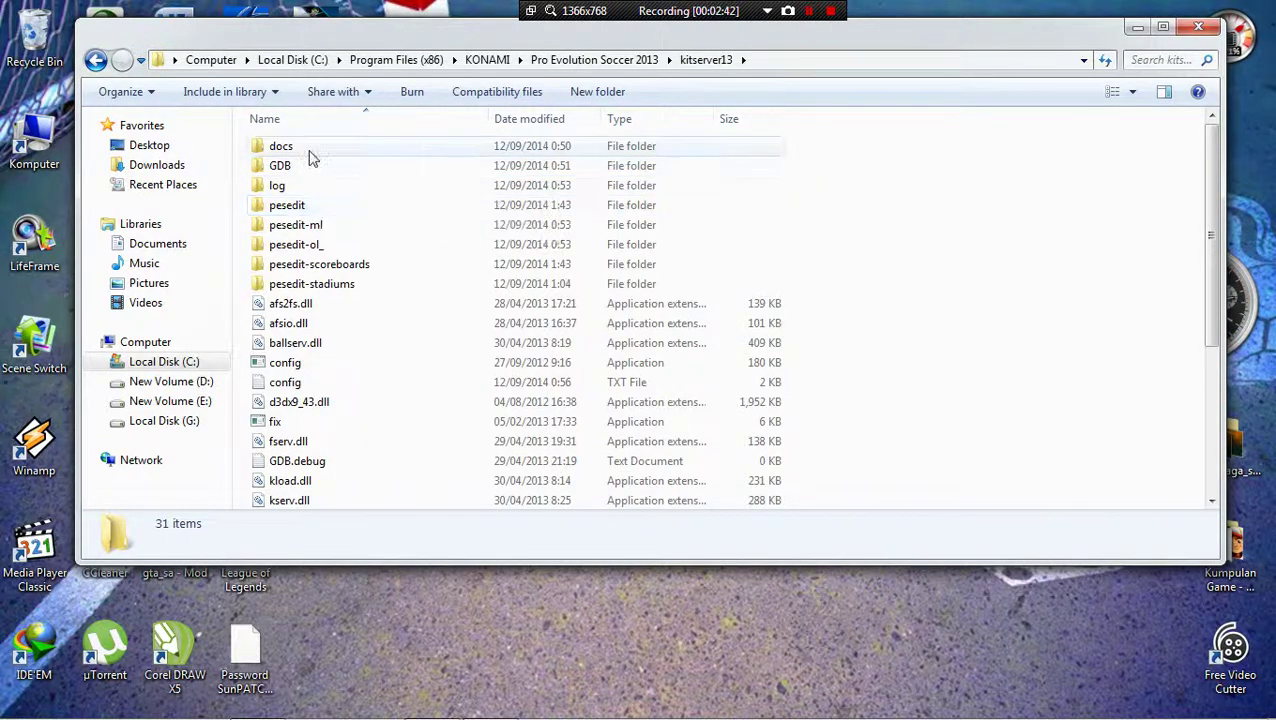
# Open the faces folder inside GDB.
pyautogui.click(314, 167)
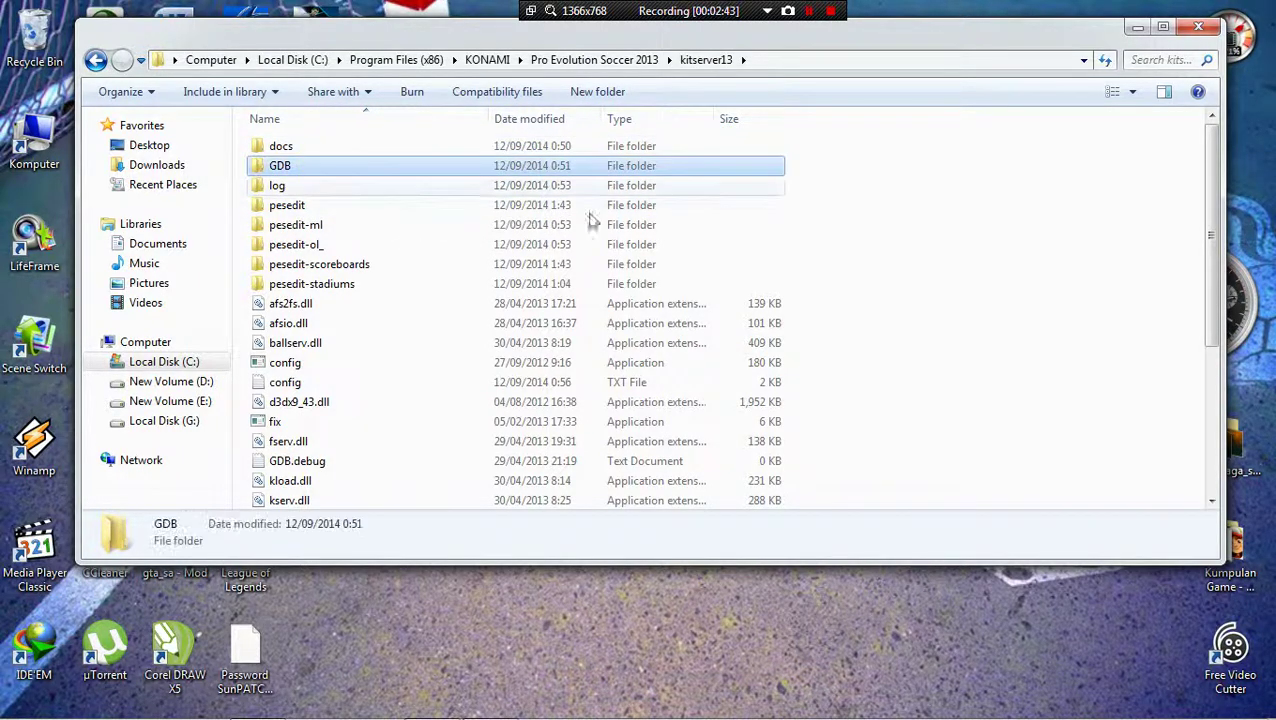
pyautogui.doubleClick(447, 171)
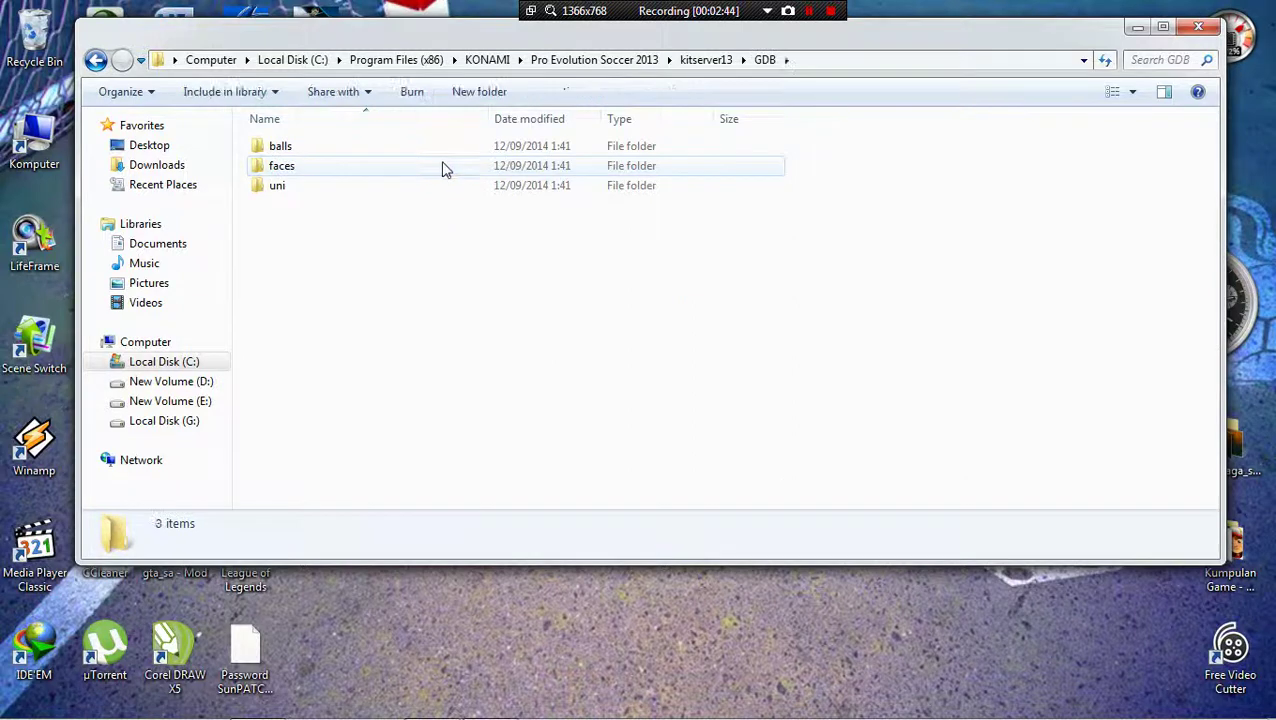
pyautogui.click(377, 166)
pyautogui.doubleClick(377, 166)
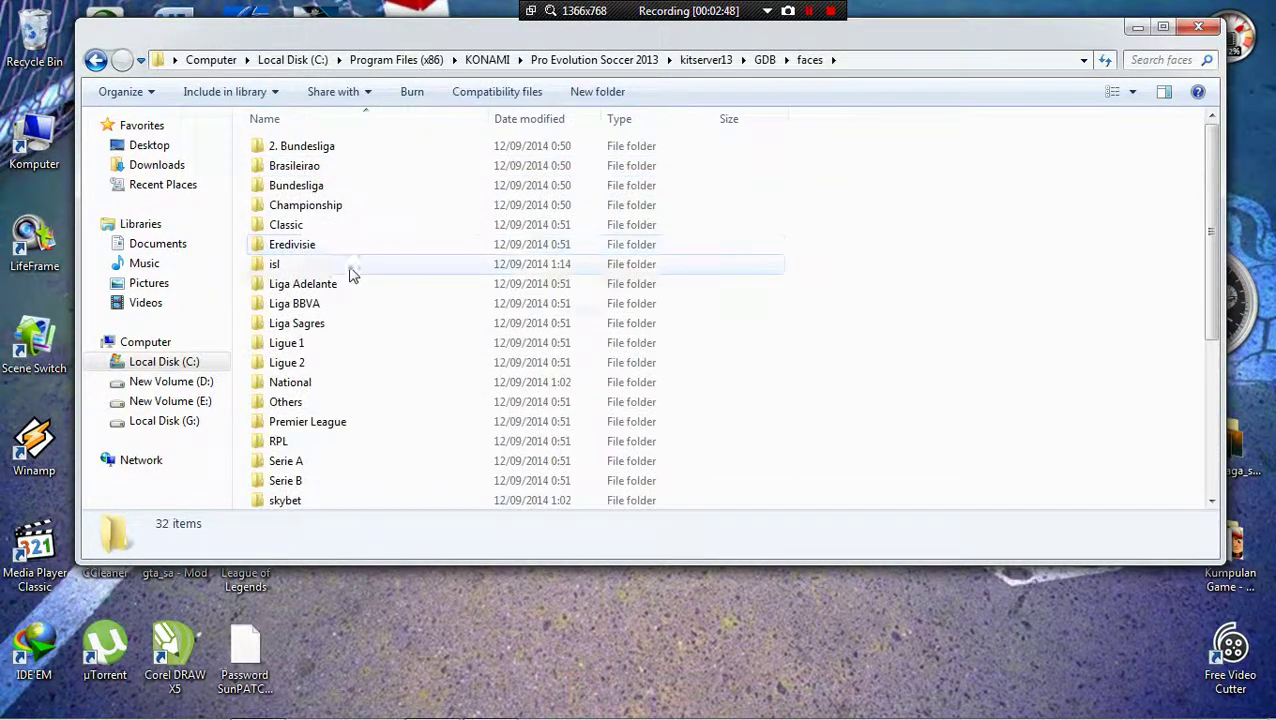
# Open the Real Madrid folder inside Liga BBVA, leaving its folder name as it is.
pyautogui.click(340, 306)
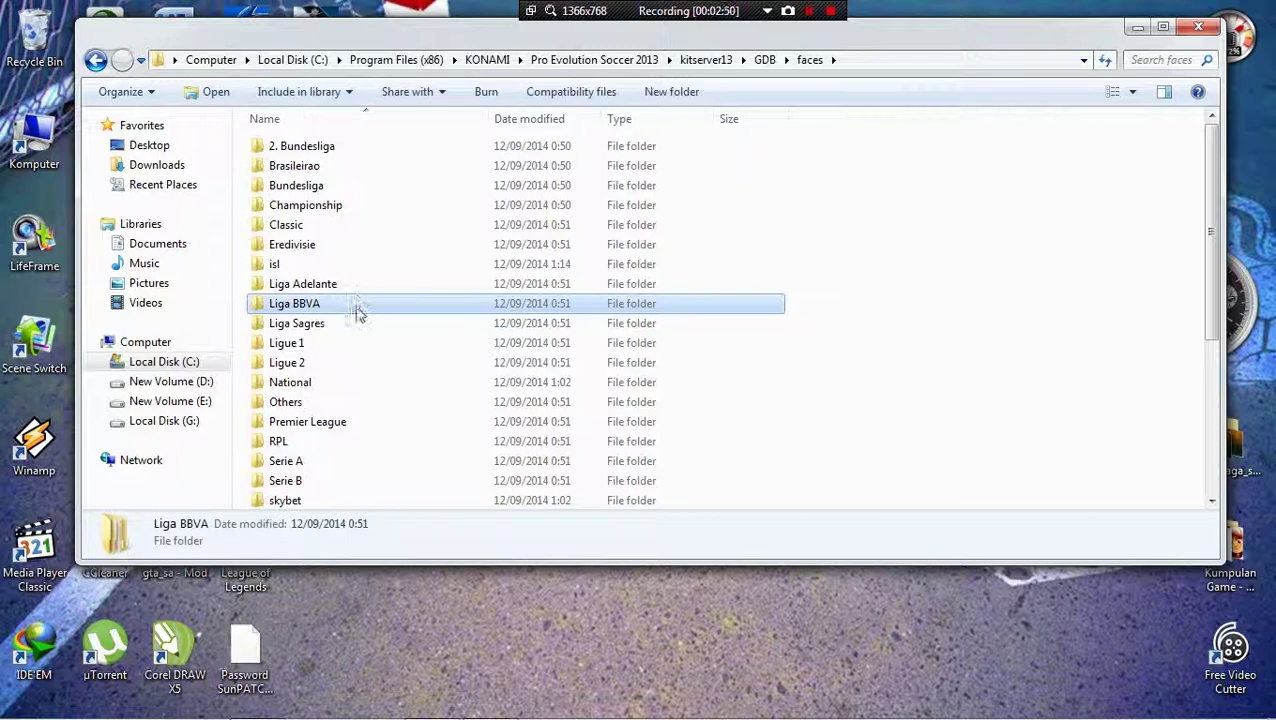
pyautogui.doubleClick(357, 306)
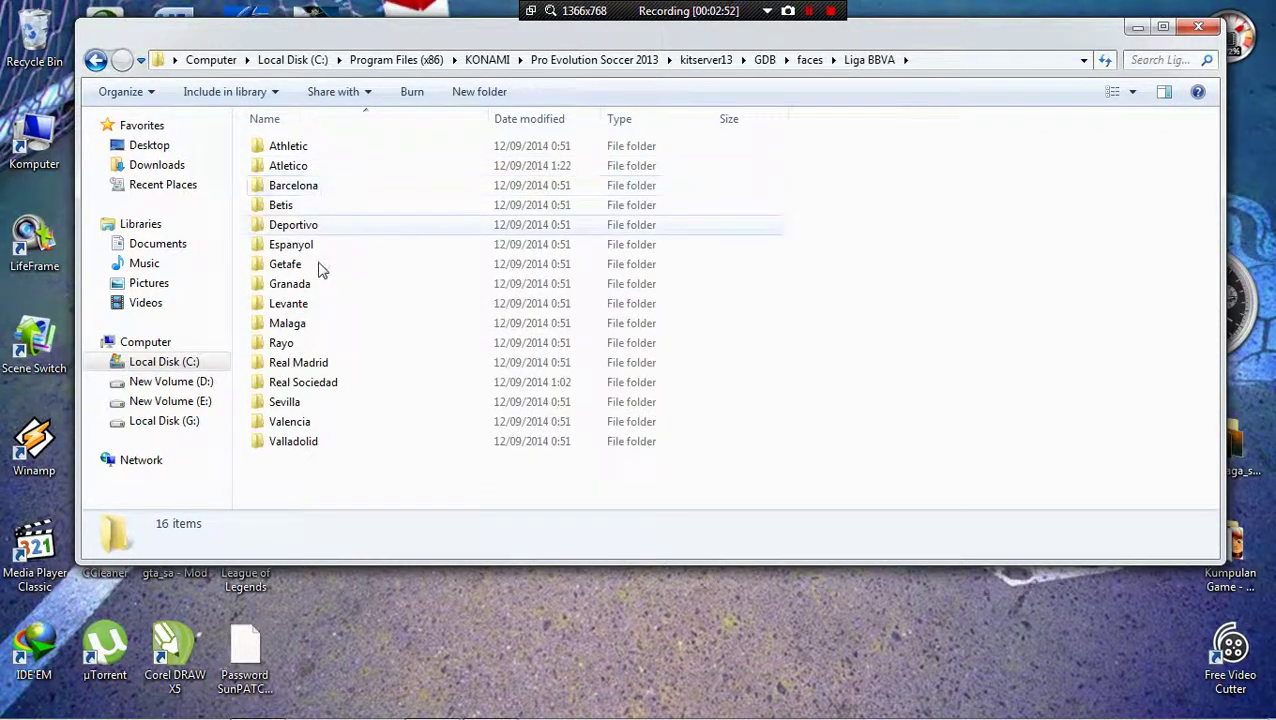
pyautogui.click(320, 364)
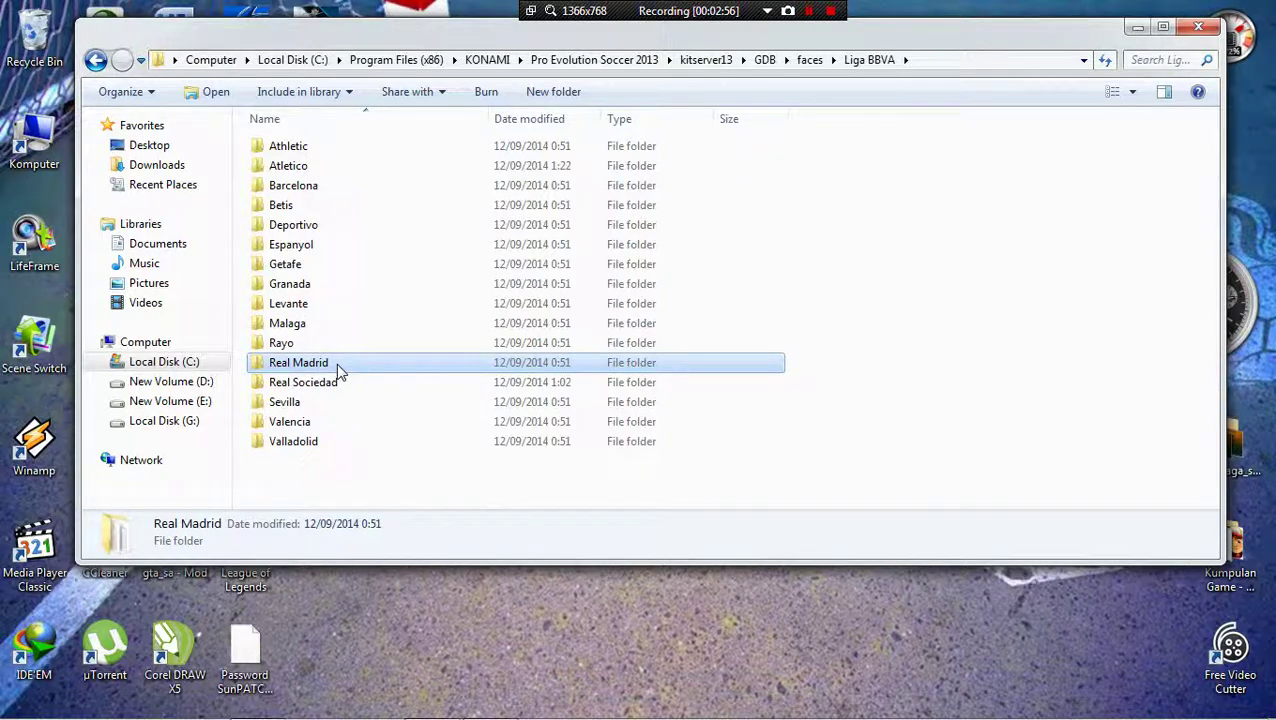
pyautogui.rightClick(337, 370)
pyautogui.click(319, 362)
pyautogui.click(319, 362)
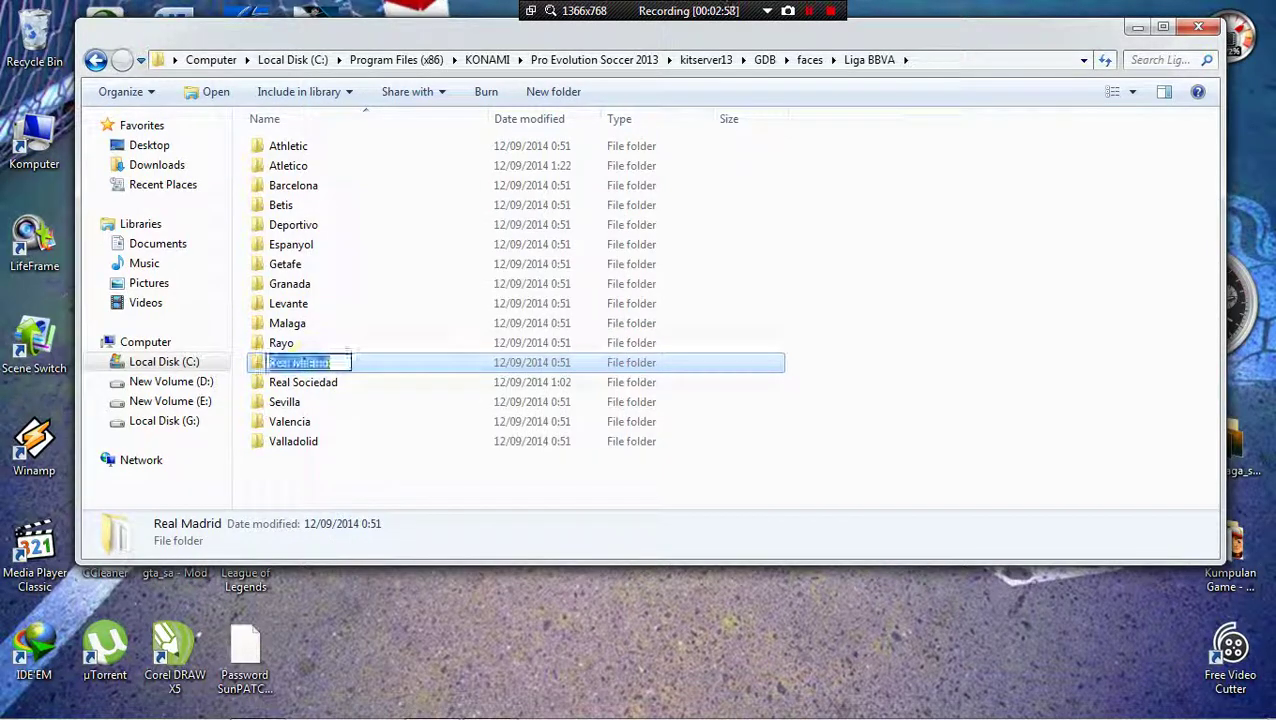
pyautogui.click(403, 370)
pyautogui.doubleClick(388, 369)
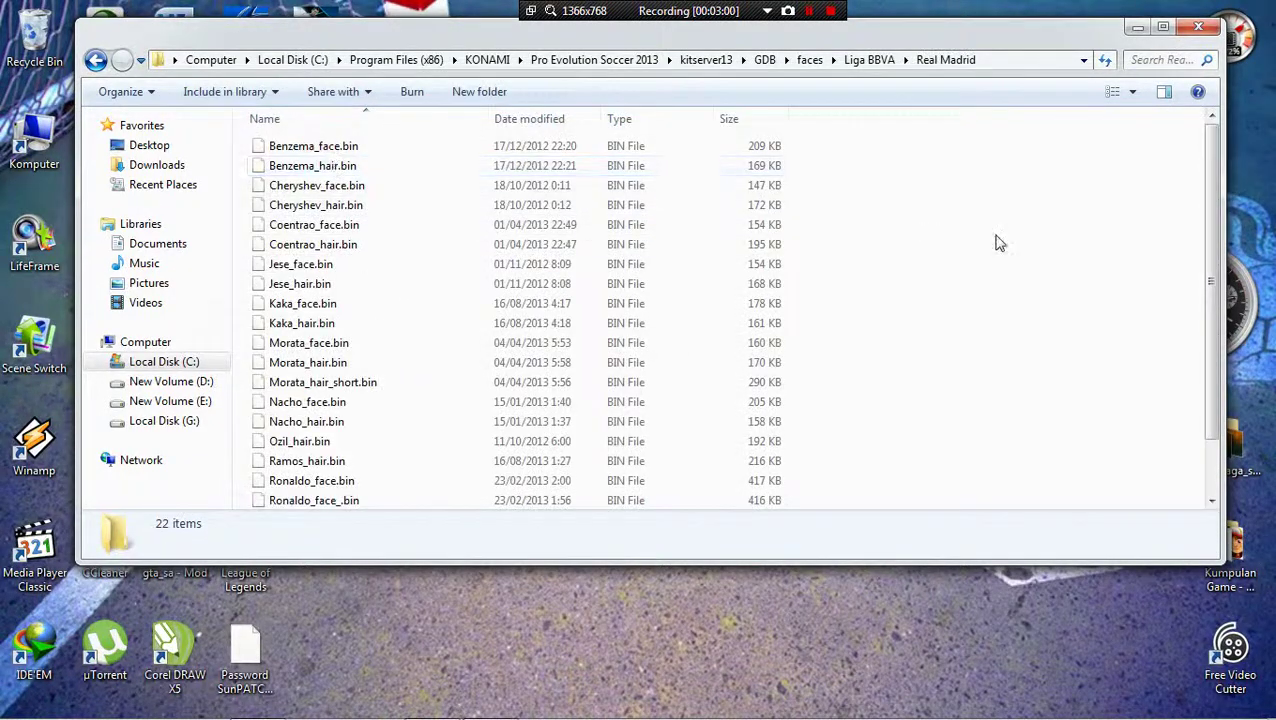
# Paste the copied Ronaldo face and hair files into the Real Madrid folder, replacing both existing files.
pyautogui.scroll(-1, 1208, 187)
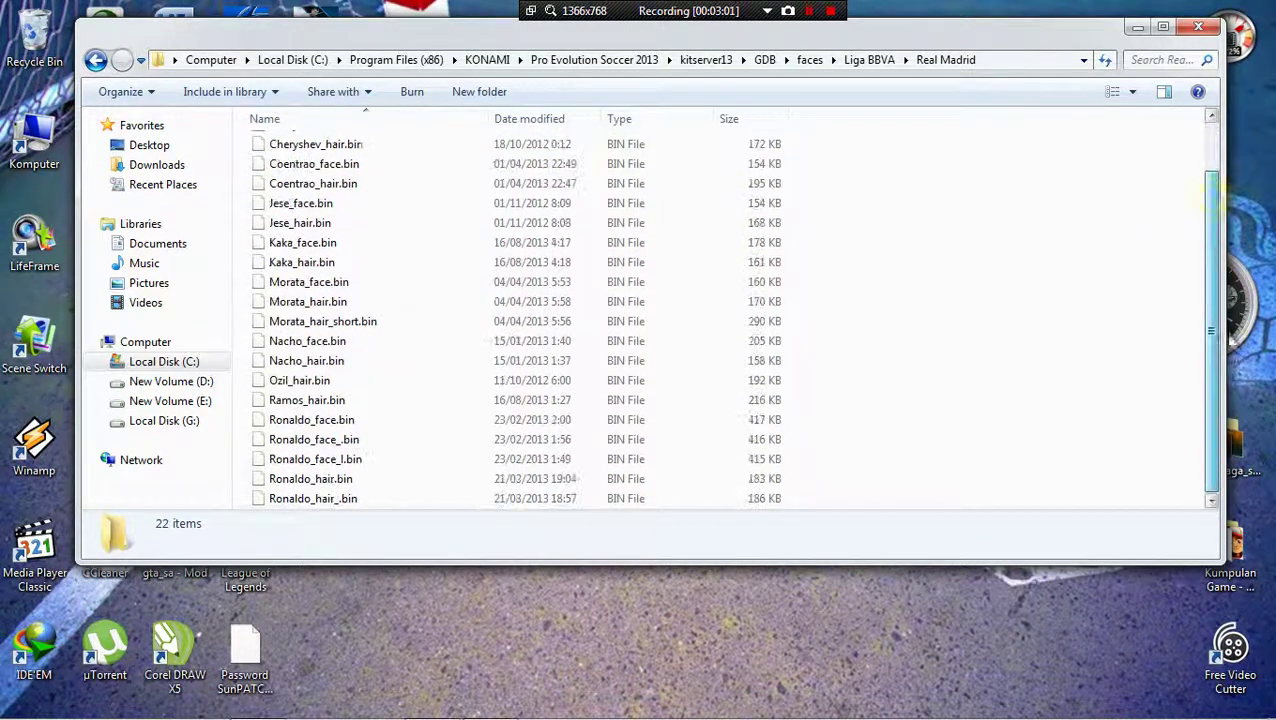
pyautogui.rightClick(917, 354)
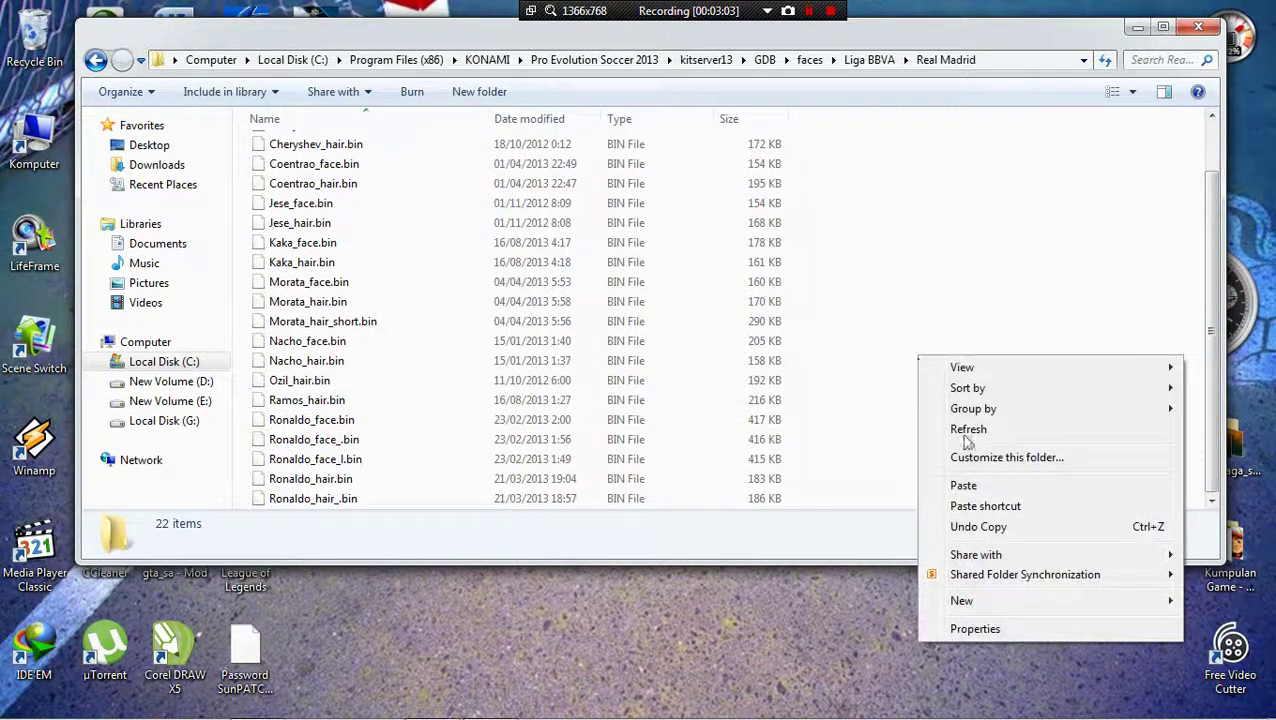
pyautogui.click(962, 486)
pyautogui.click(1030, 548)
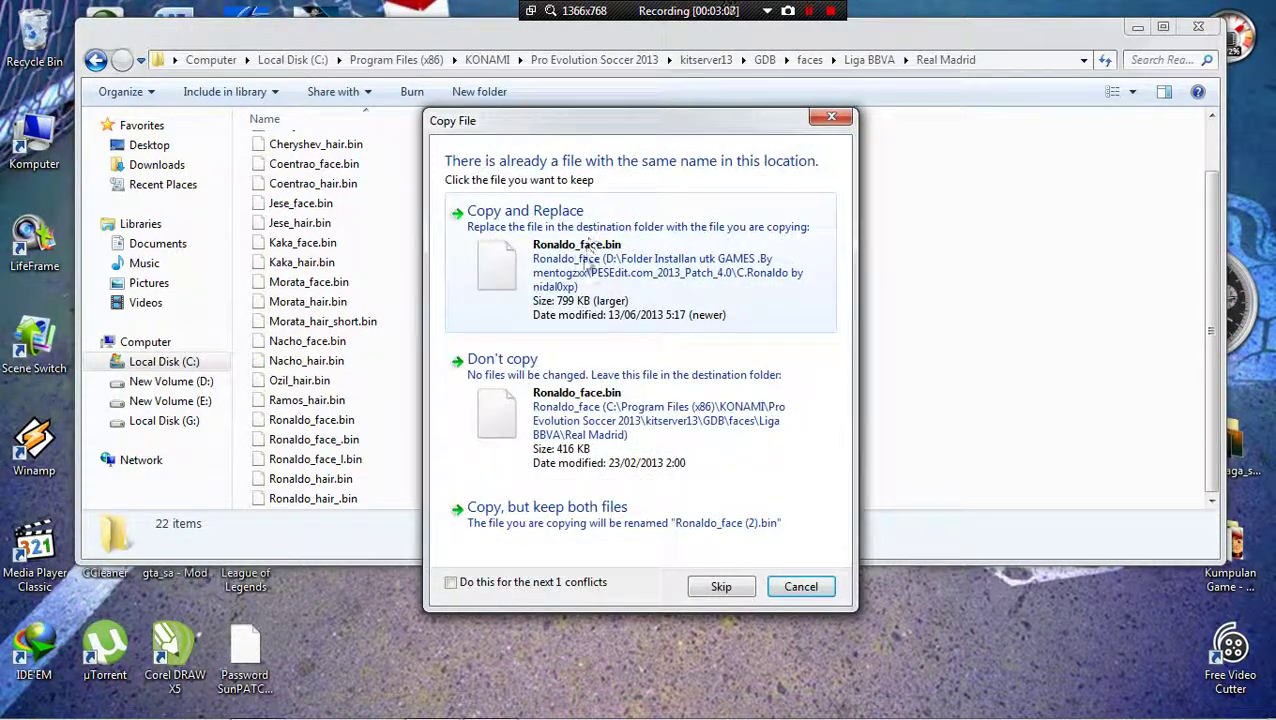
pyautogui.click(590, 262)
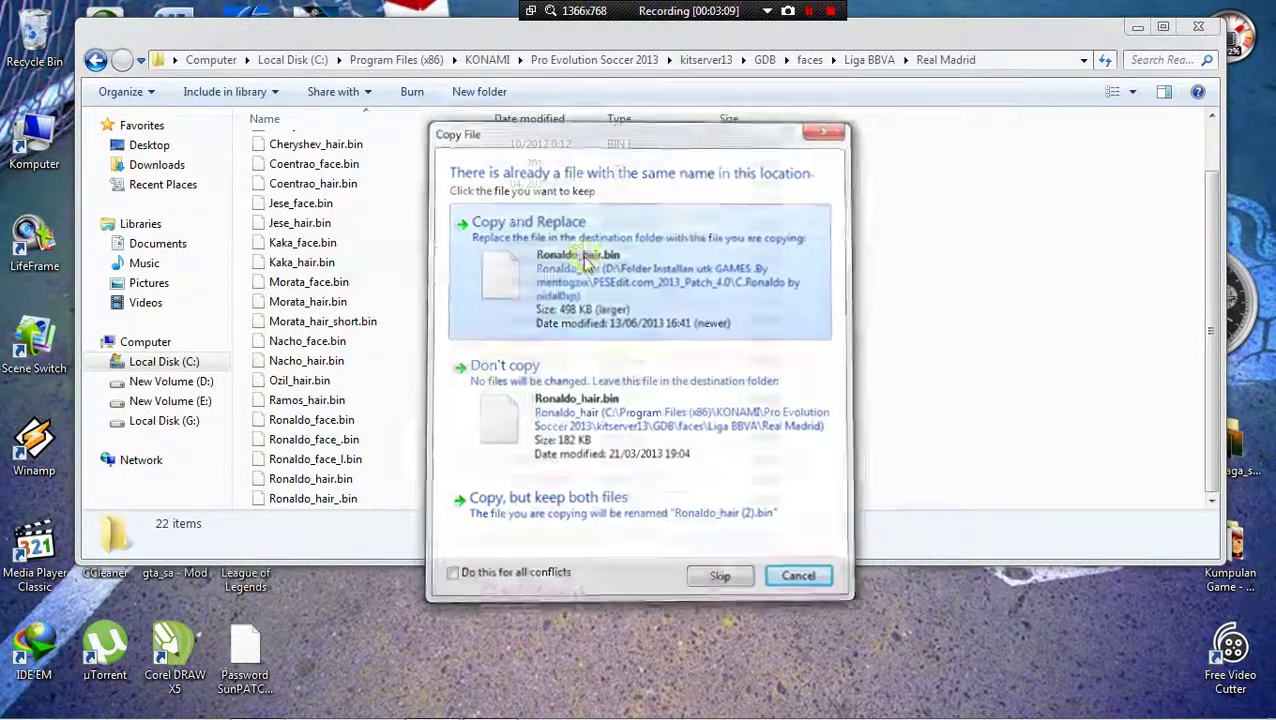
pyautogui.click(578, 270)
pyautogui.click(627, 432)
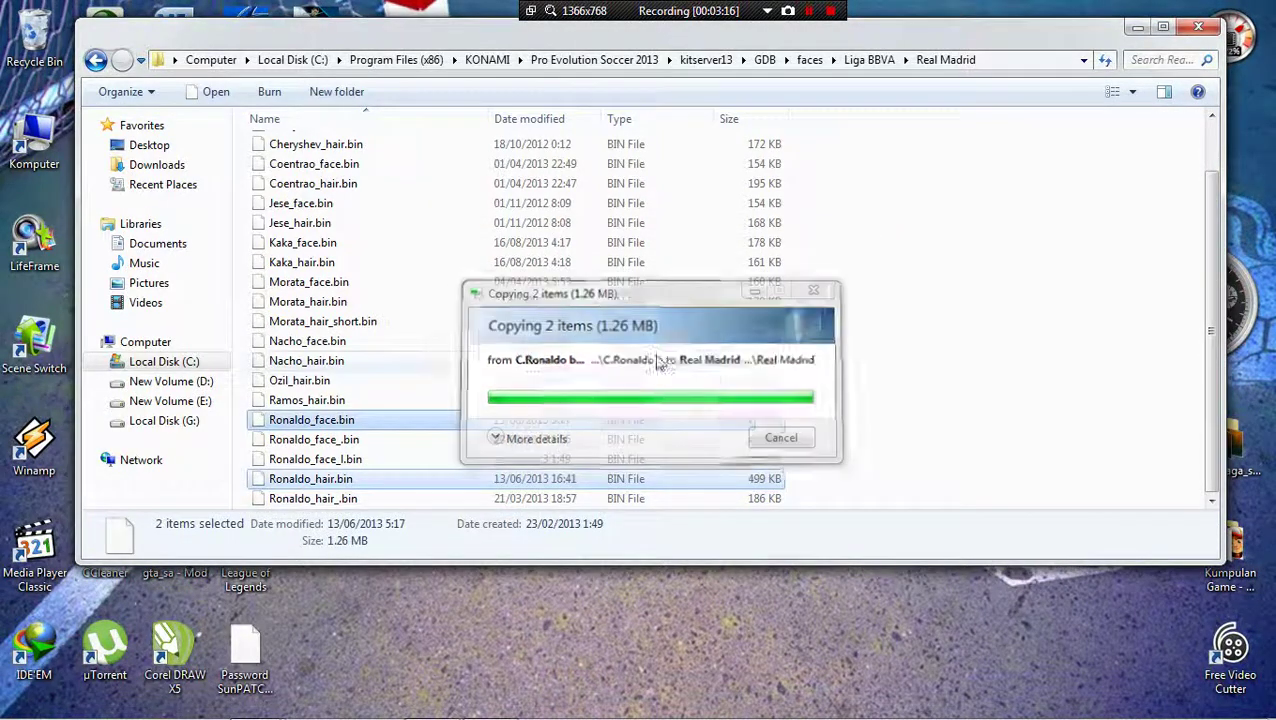
# Return to the faces folder and open map.txt in Notepad++ at the #Real Madrid section.
pyautogui.click(96, 62)
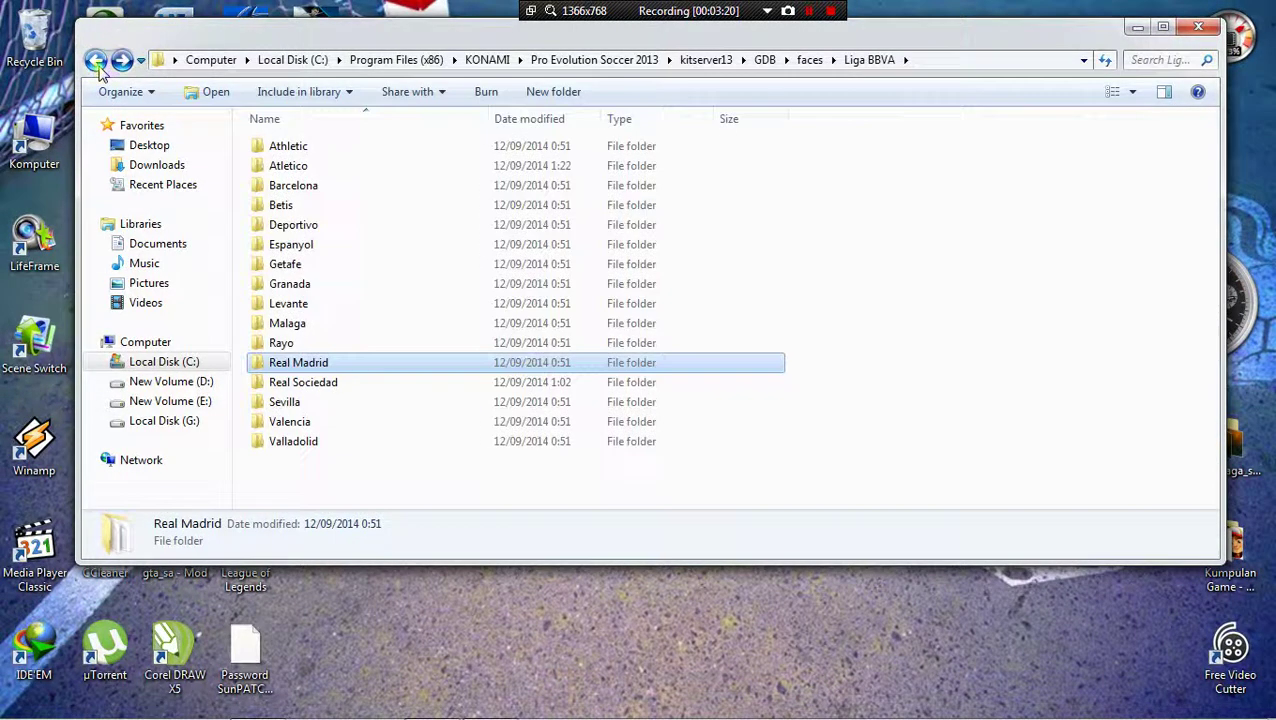
pyautogui.click(95, 63)
pyautogui.scroll(-4, 398, 260)
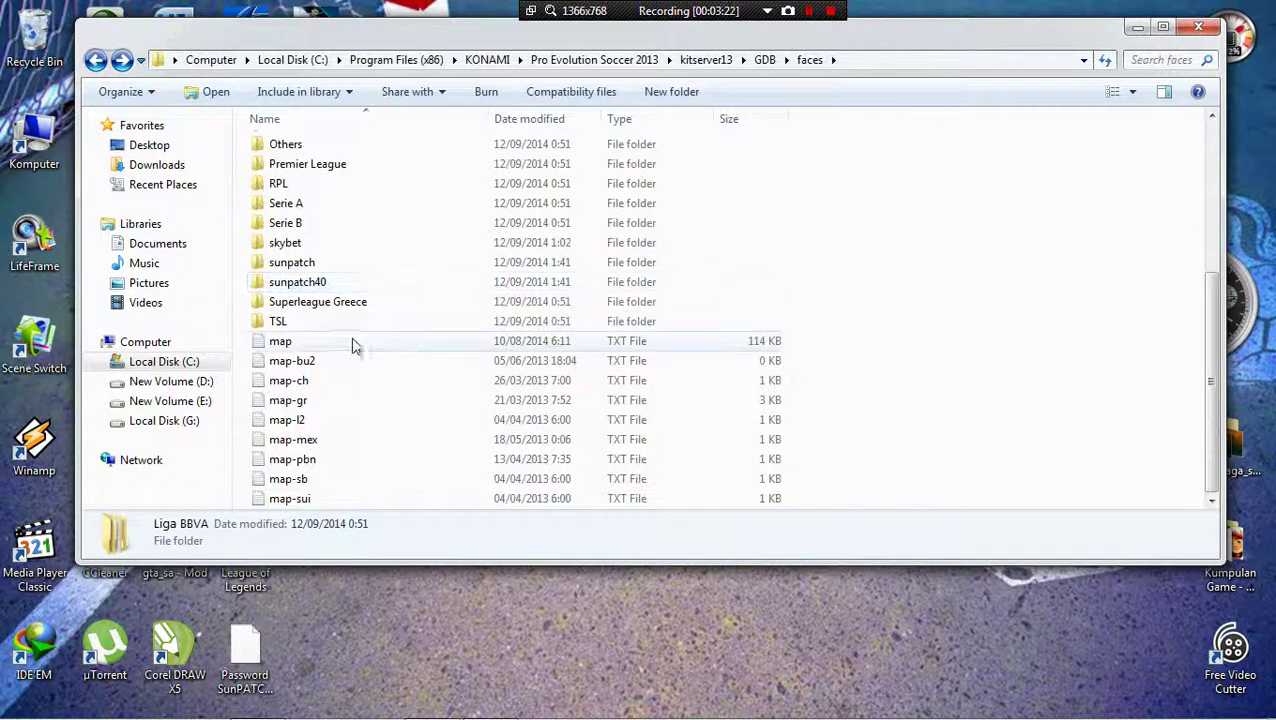
pyautogui.click(366, 345)
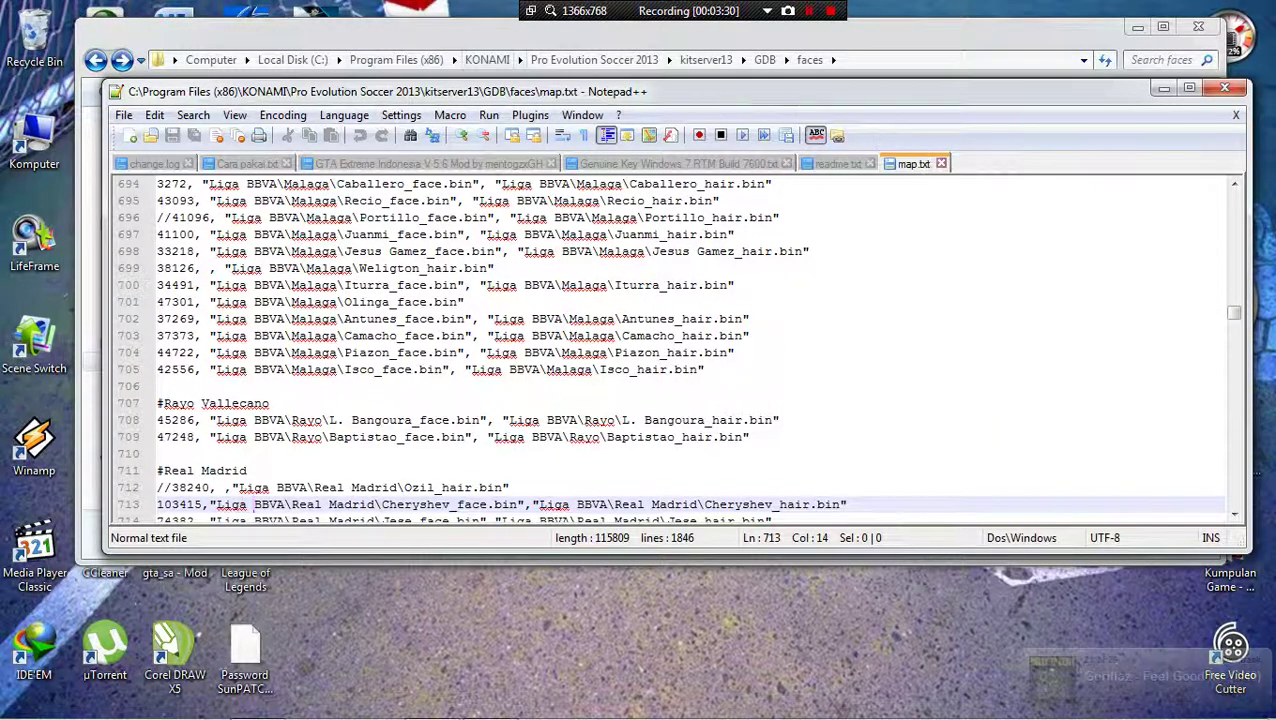
pyautogui.scroll(-1, 670, 350)
pyautogui.scroll(-4, 678, 349)
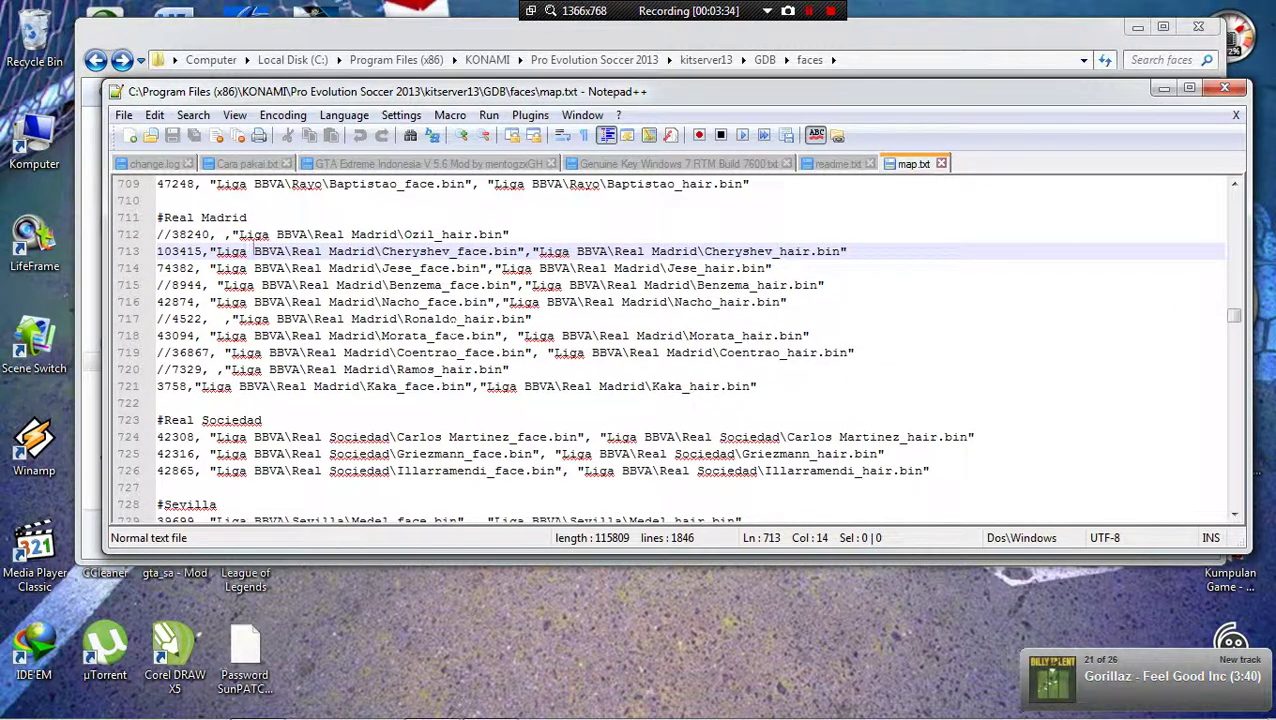
# Try to remove the // before the 4522 Ronaldo_hair.bin entry in map.txt and save the file.
pyautogui.click(427, 319)
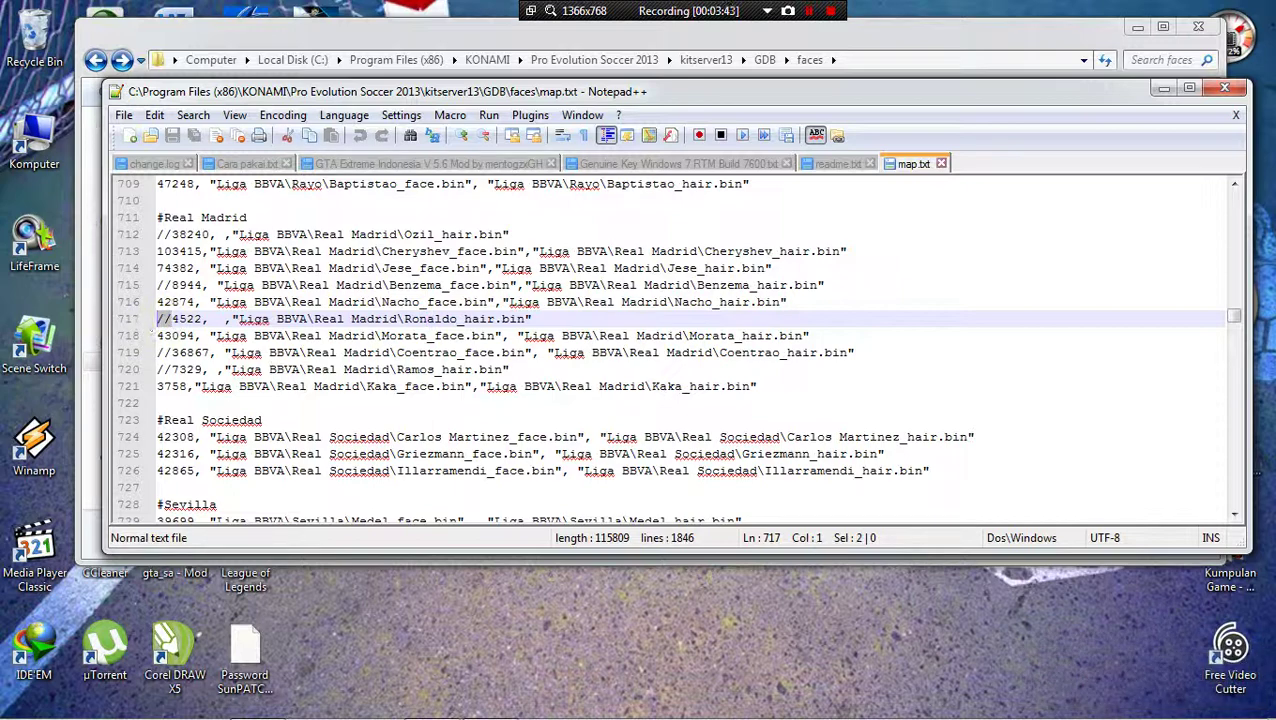
pyautogui.press('Delete')
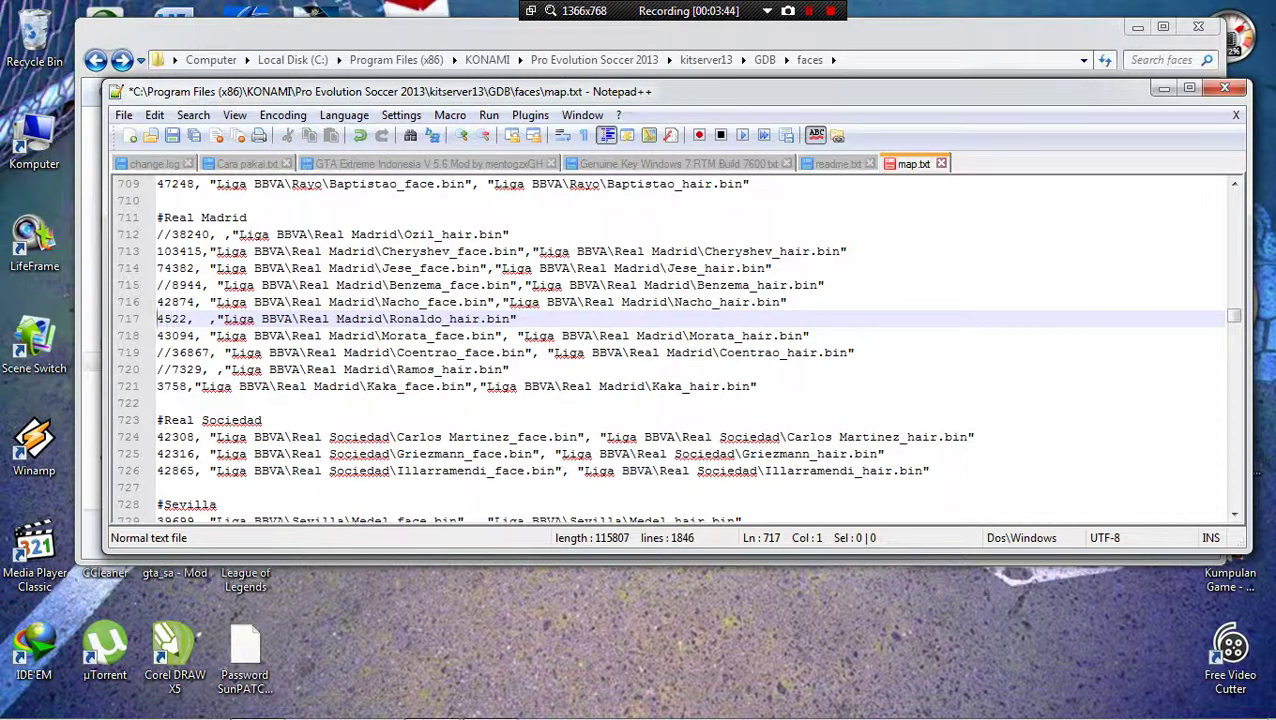
pyautogui.click(941, 164)
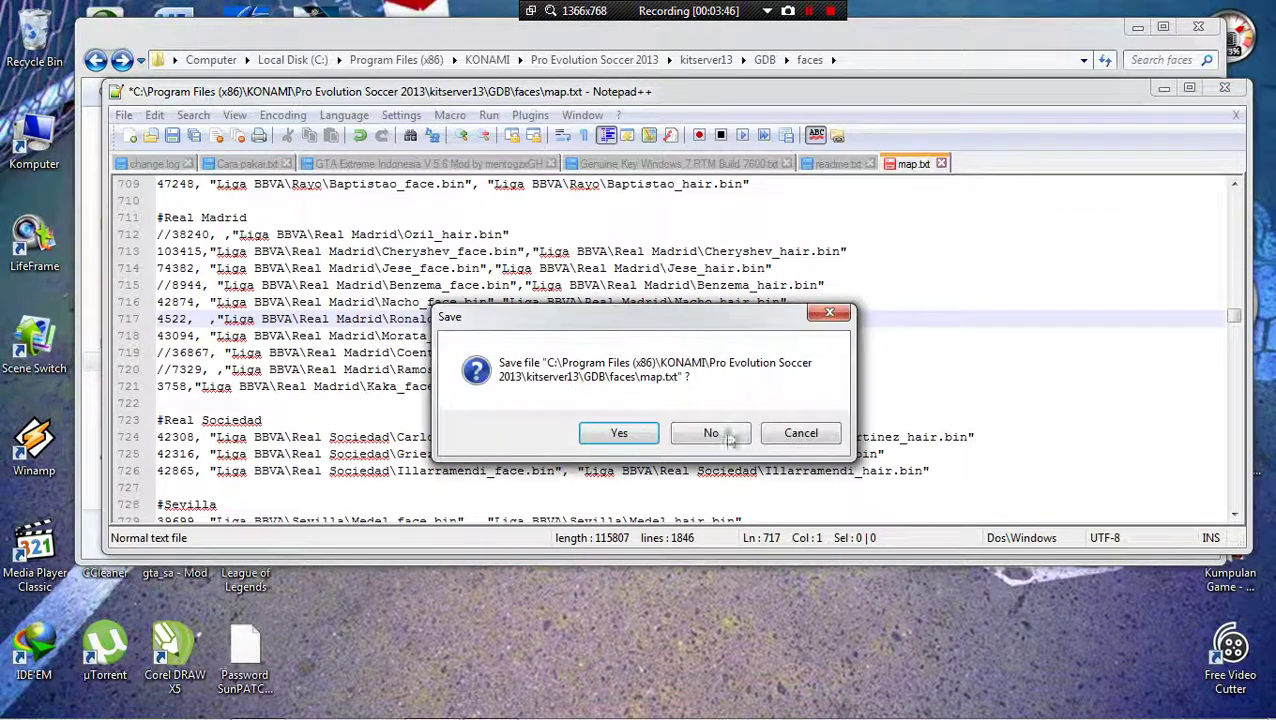
pyautogui.click(620, 434)
pyautogui.click(746, 427)
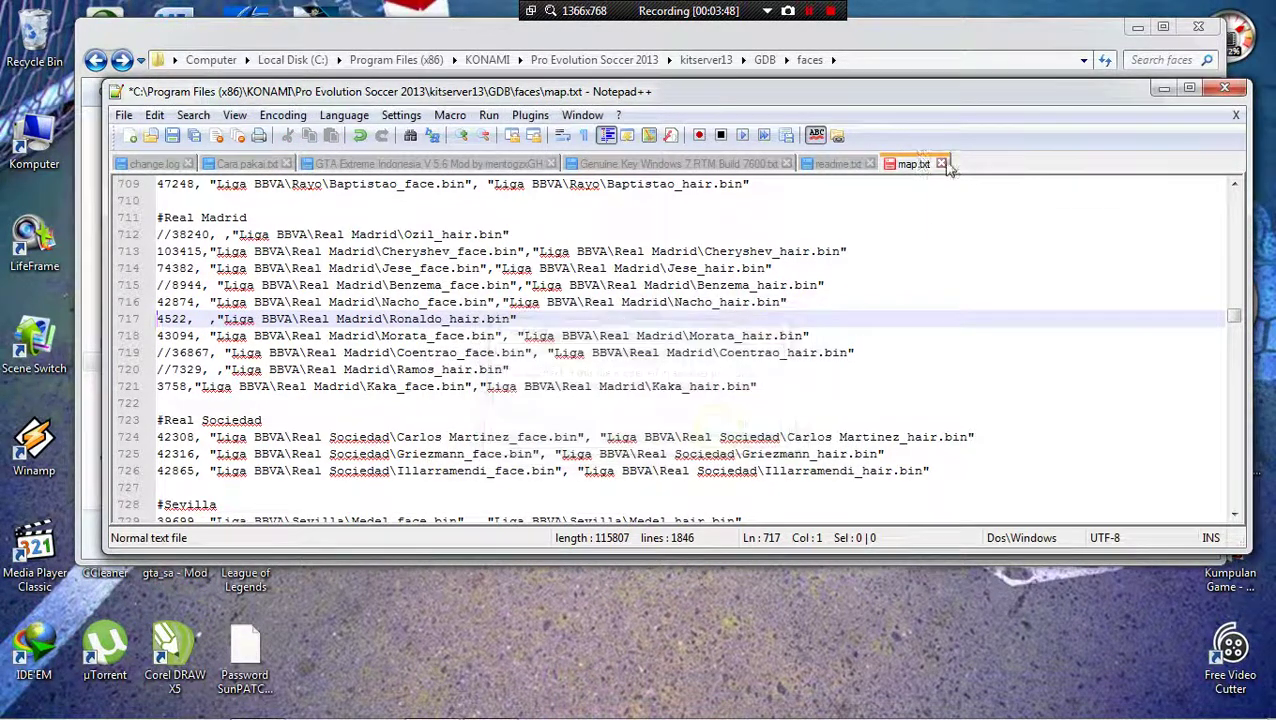
# Close map.txt without saving the changes and exit Notepad++.
pyautogui.click(941, 164)
pyautogui.click(710, 431)
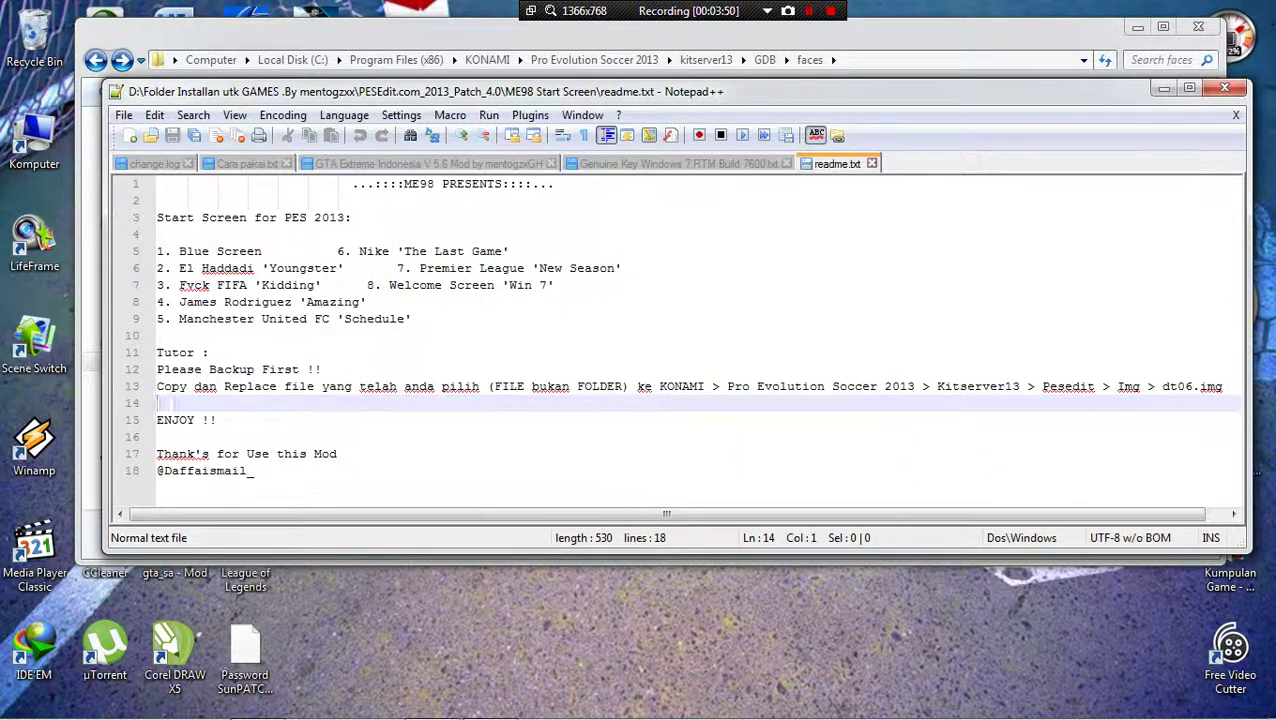
pyautogui.click(1224, 88)
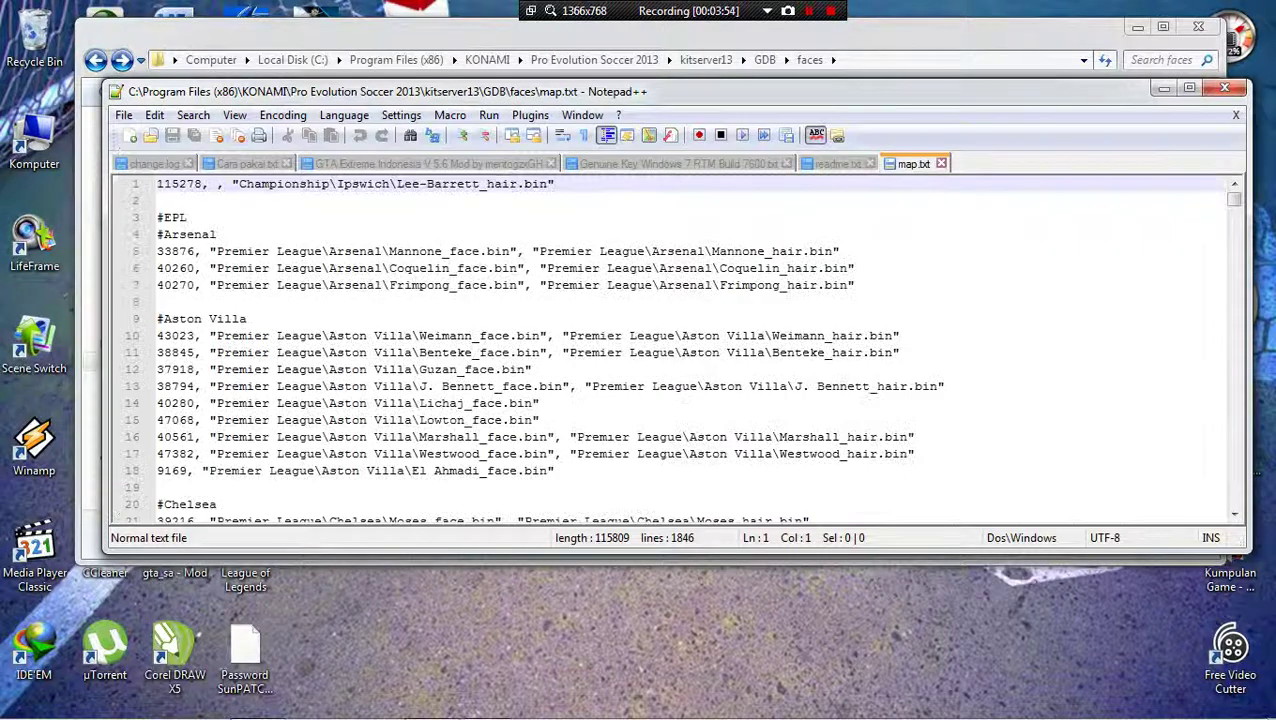
# Check the #Real Madrid entries in the reopened map.txt, and close the file and Notepad++.
pyautogui.moveTo(1236, 210); pyautogui.dragTo(1234, 315)
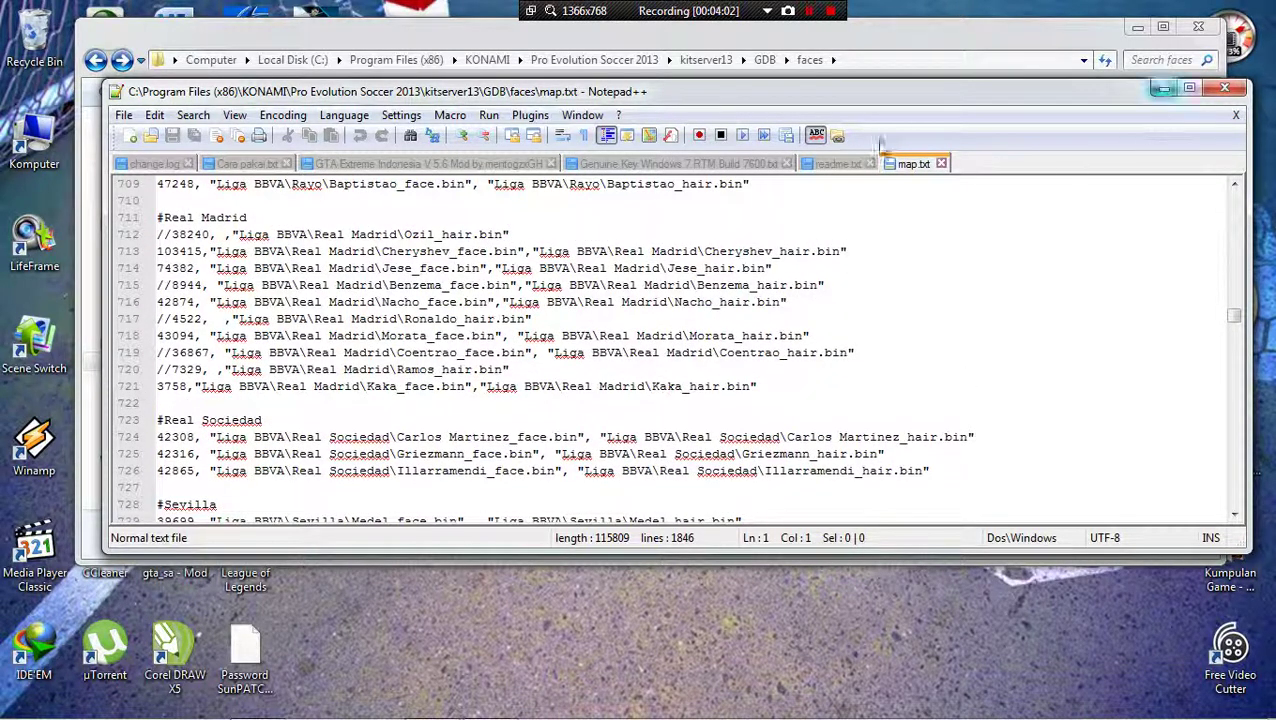
pyautogui.click(1236, 115)
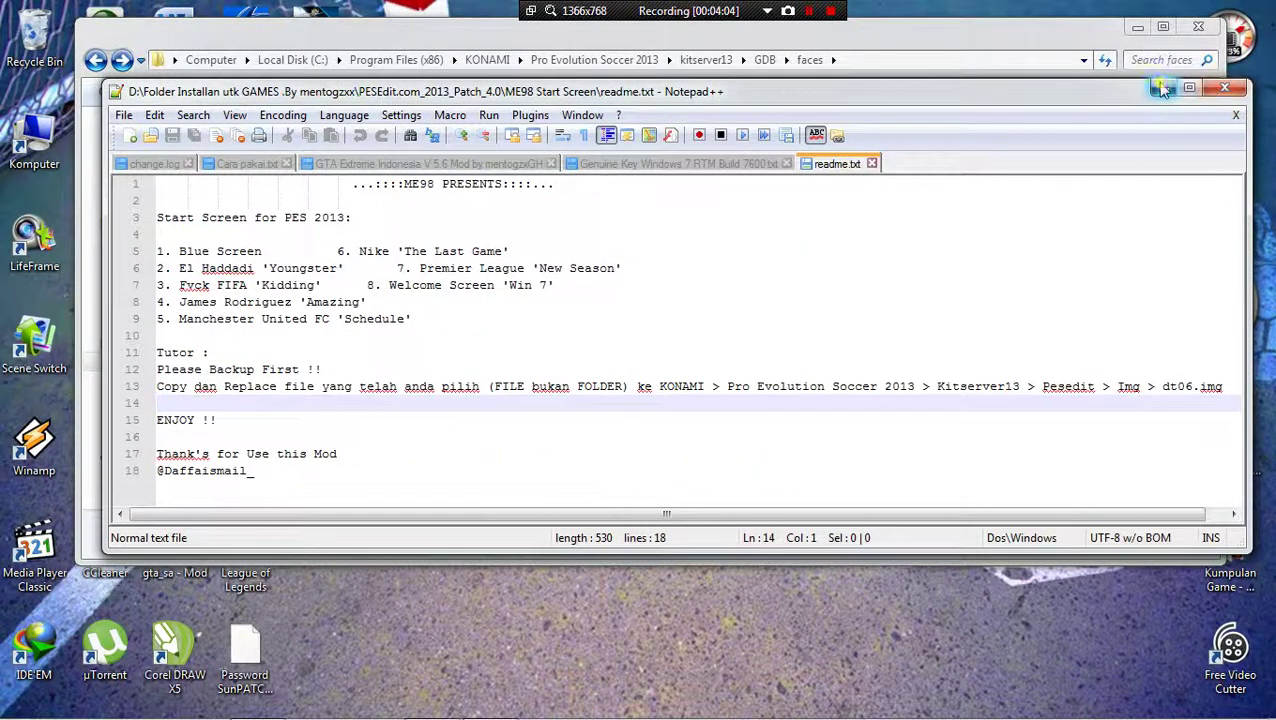
pyautogui.click(1224, 88)
# Check the #Real Madrid entries in the map.txt stored on New Volume (E:), and close the file and Notepad++.
pyautogui.rightClick(441, 345)
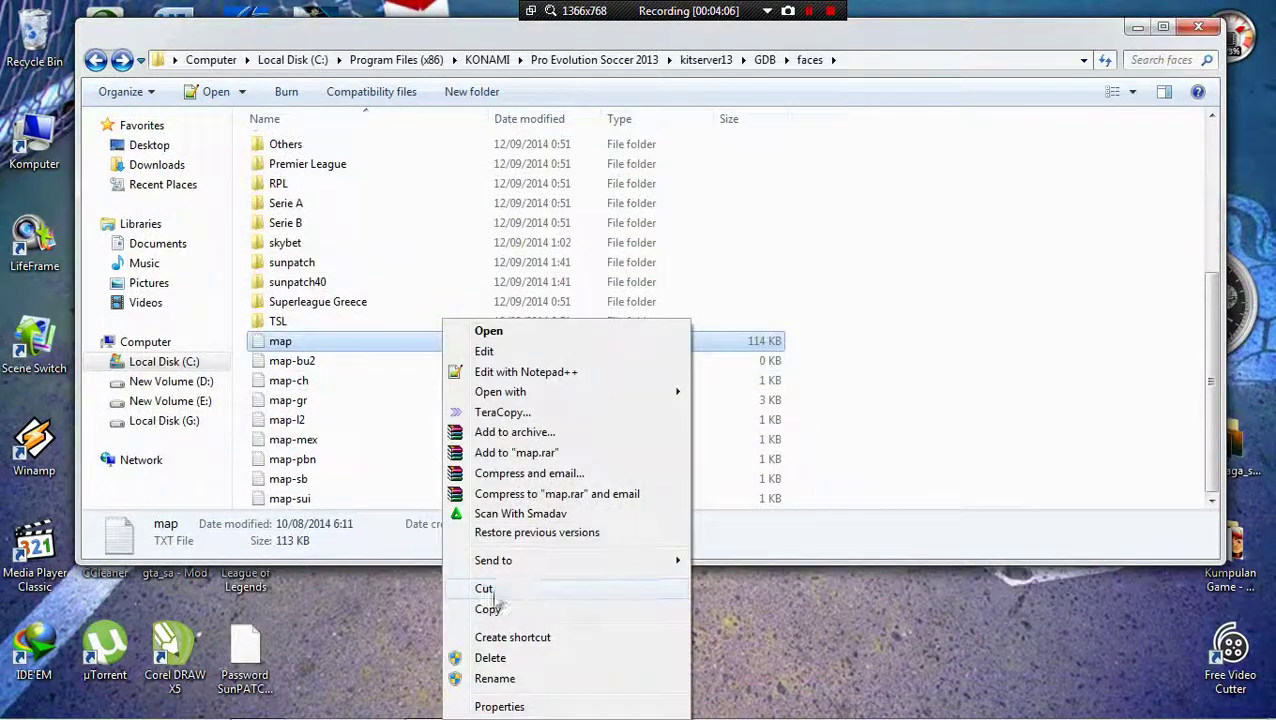
pyautogui.click(205, 420)
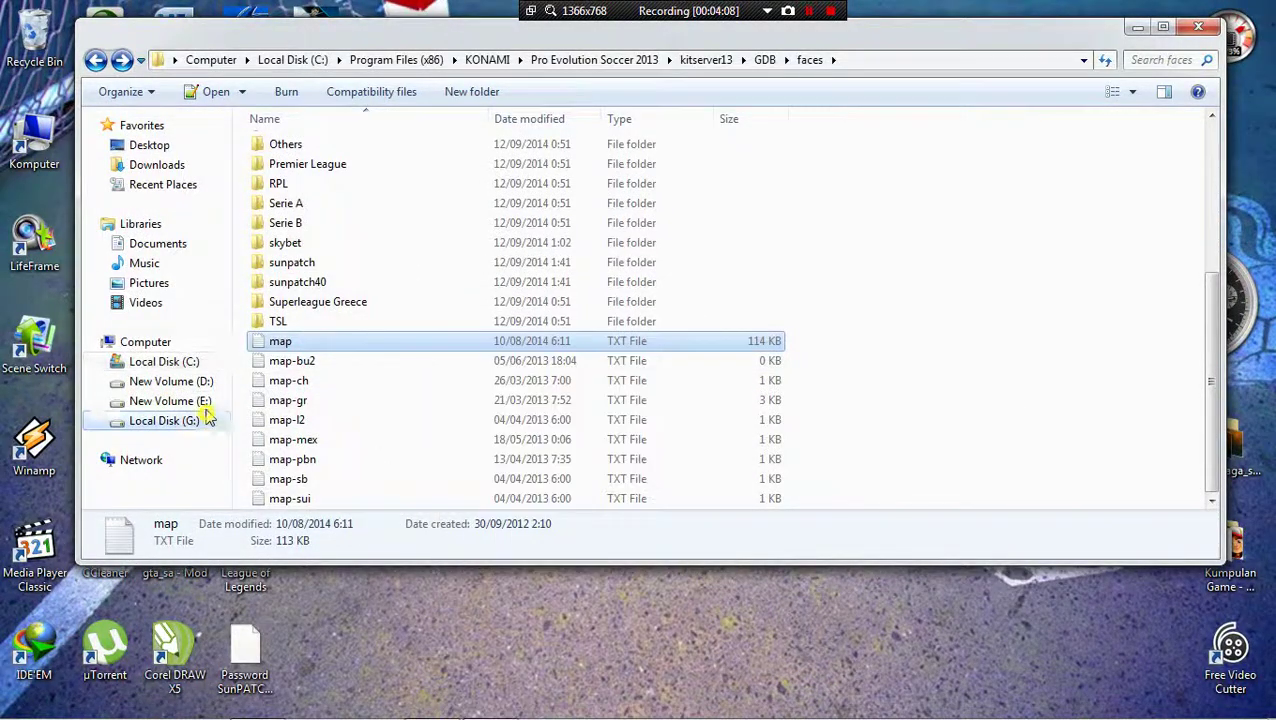
pyautogui.click(172, 401)
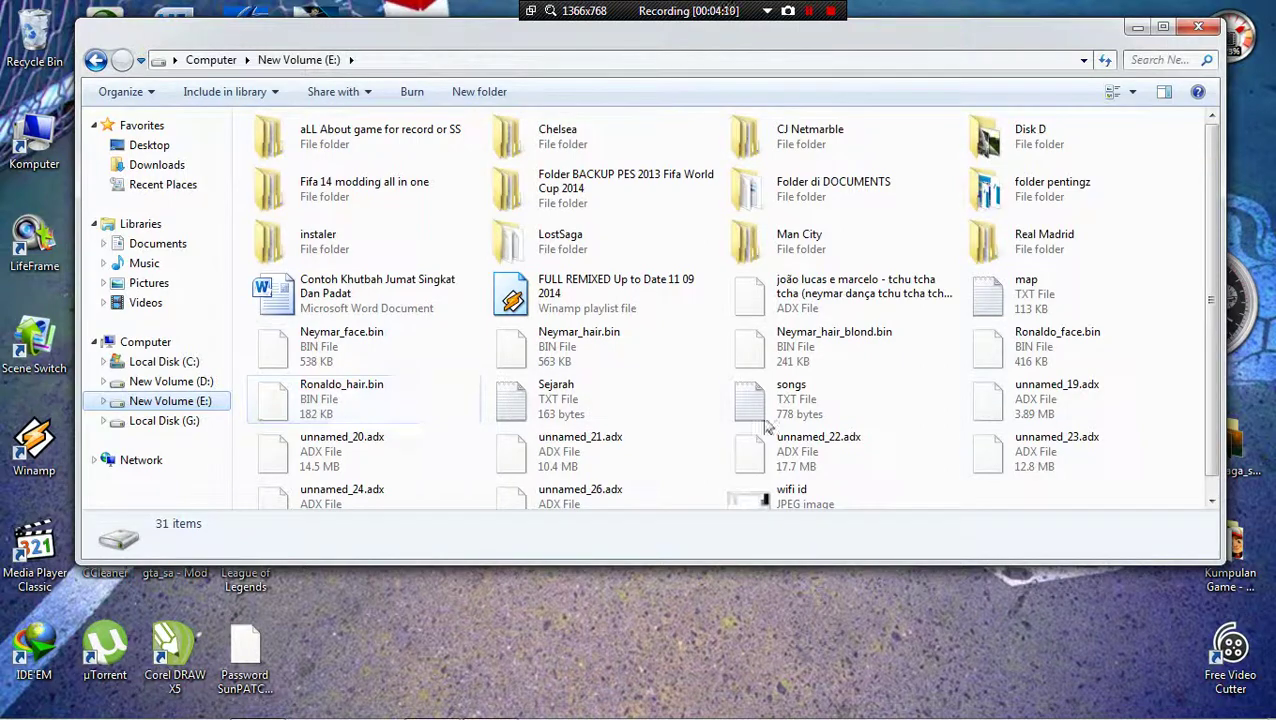
pyautogui.click(1095, 288)
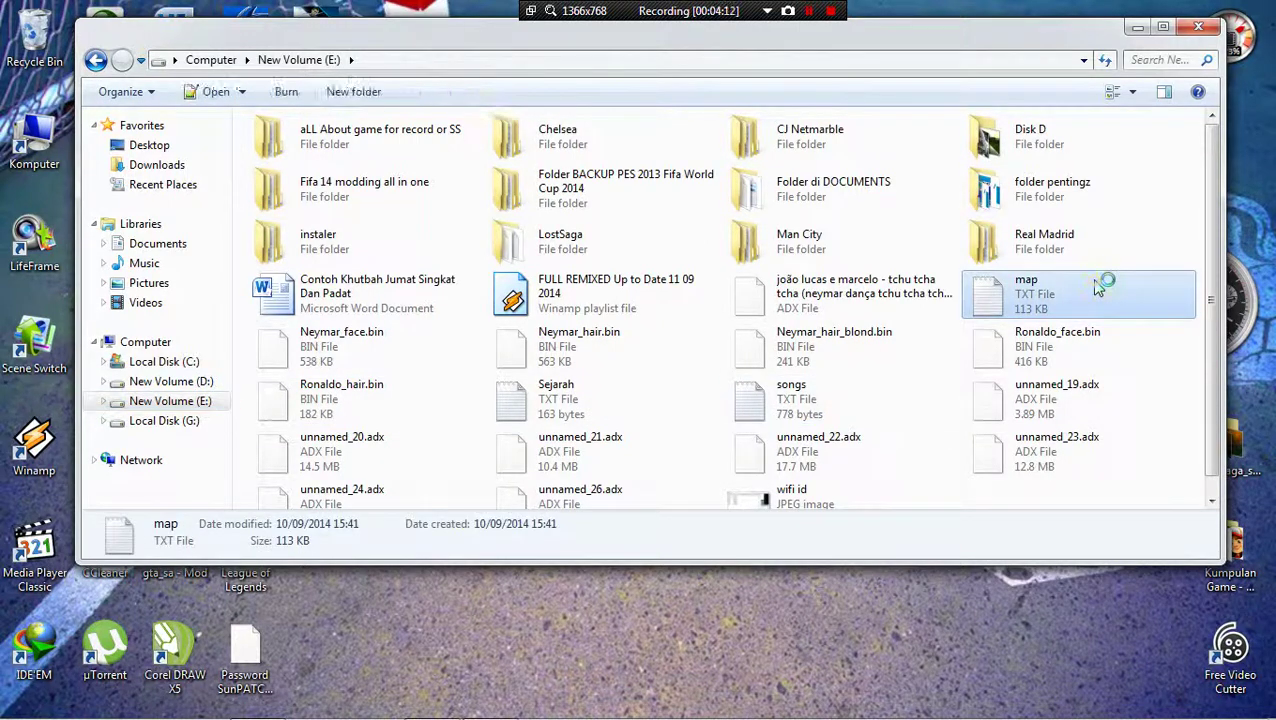
pyautogui.doubleClick(1095, 288)
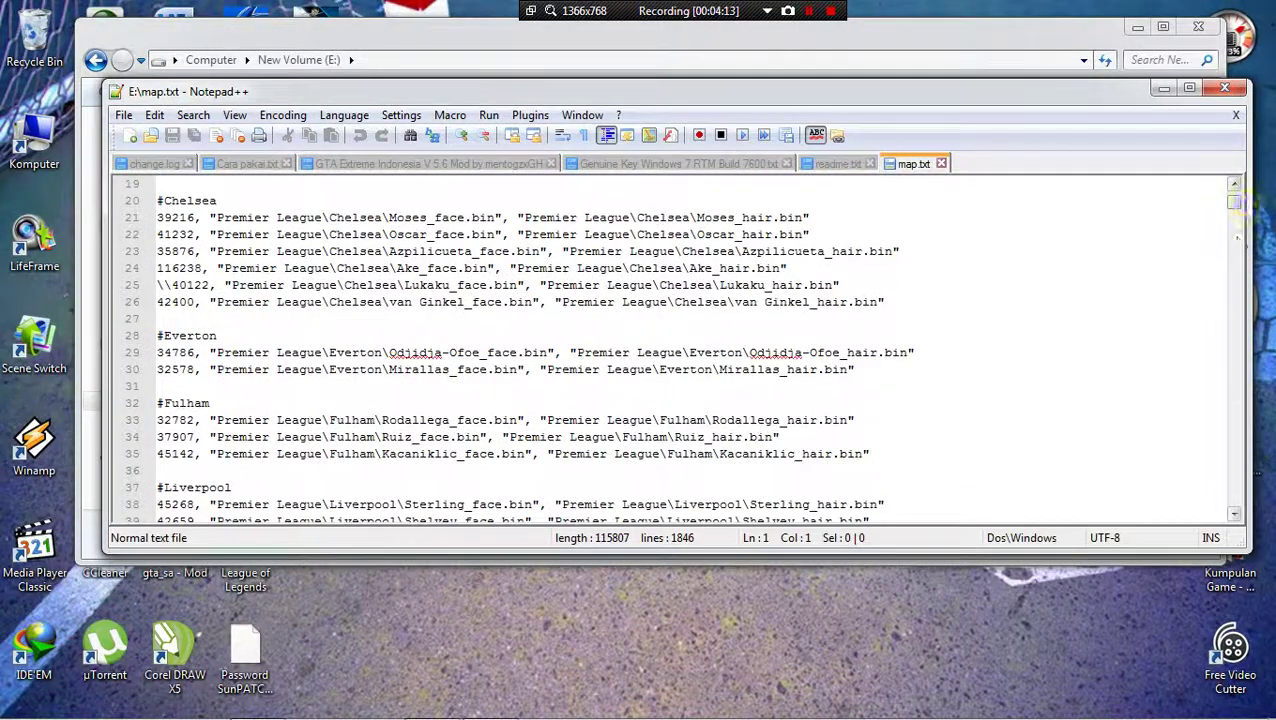
pyautogui.moveTo(1234, 214); pyautogui.dragTo(1236, 326)
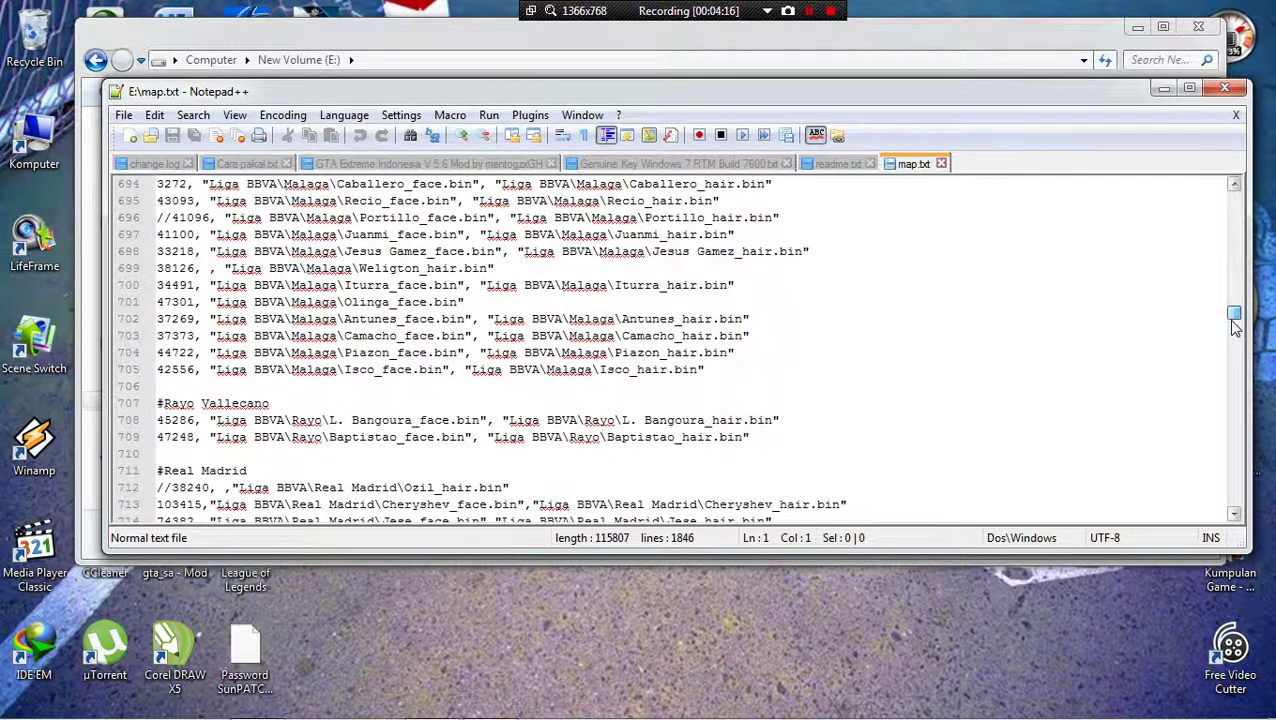
pyautogui.scroll(-5, 670, 350)
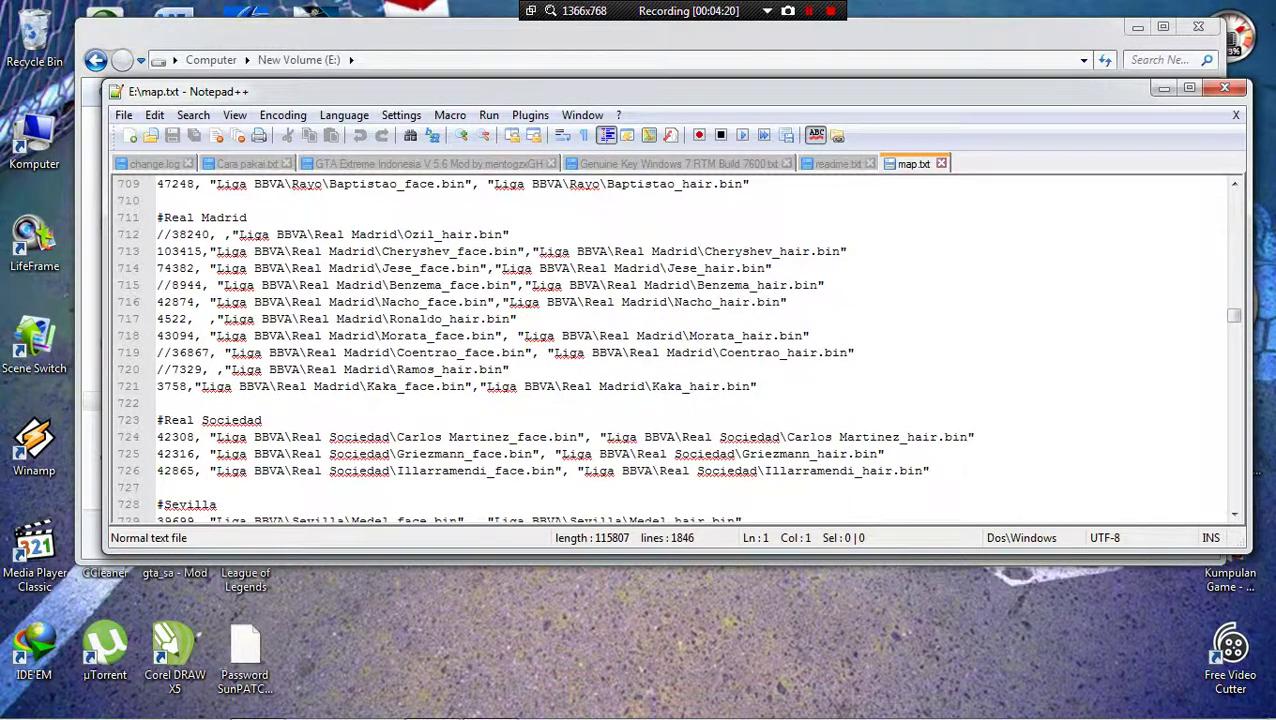
pyautogui.click(941, 164)
pyautogui.click(1190, 89)
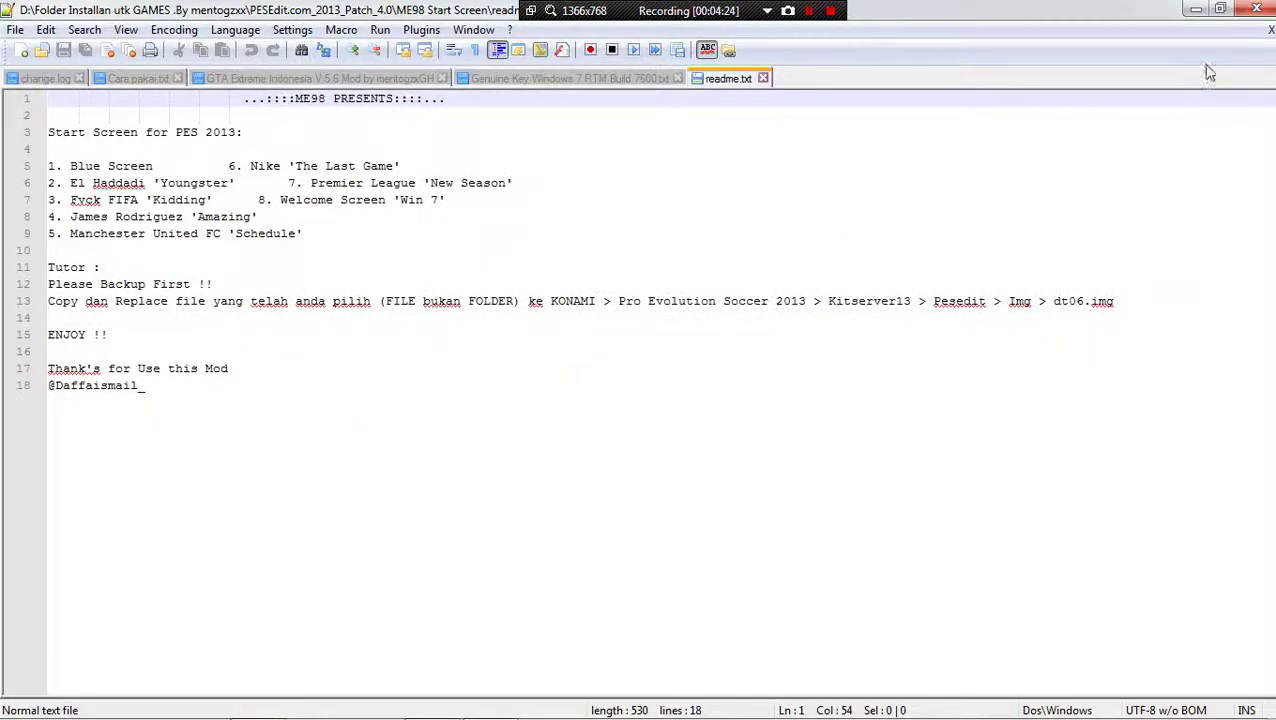
pyautogui.click(1219, 9)
pyautogui.click(1222, 56)
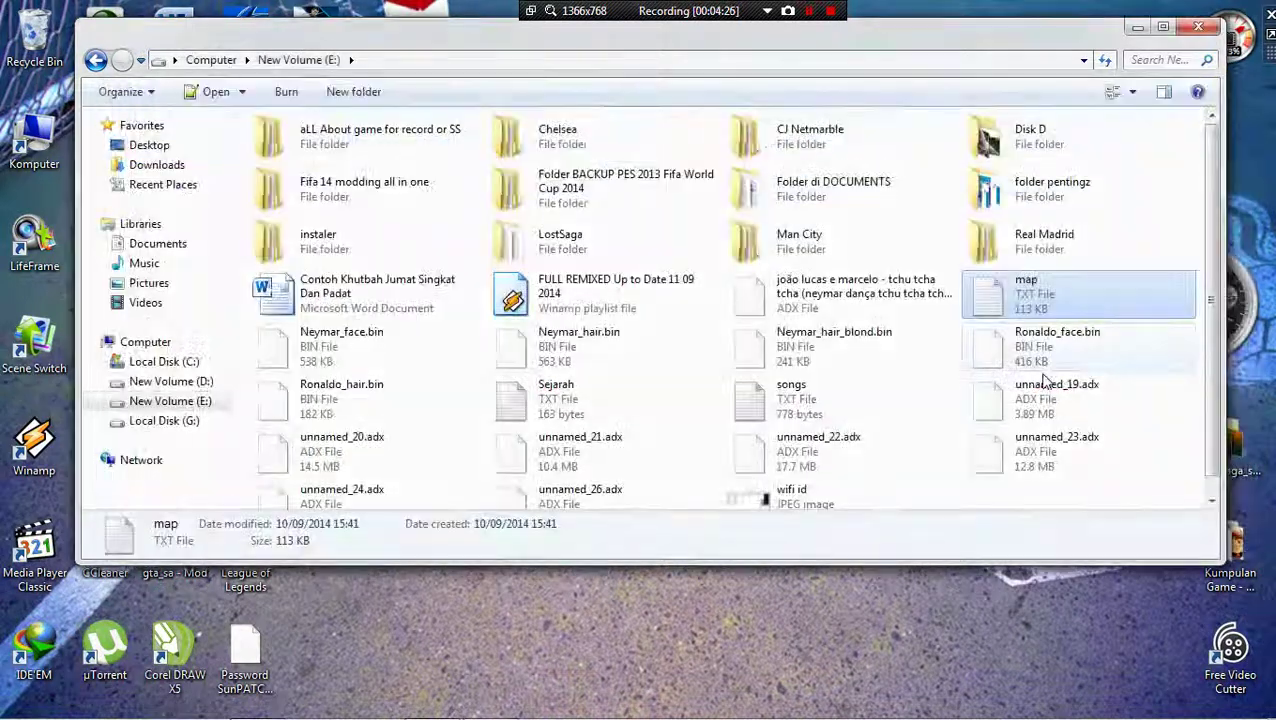
# Copy the map text file from New Volume (E:).
pyautogui.rightClick(1034, 288)
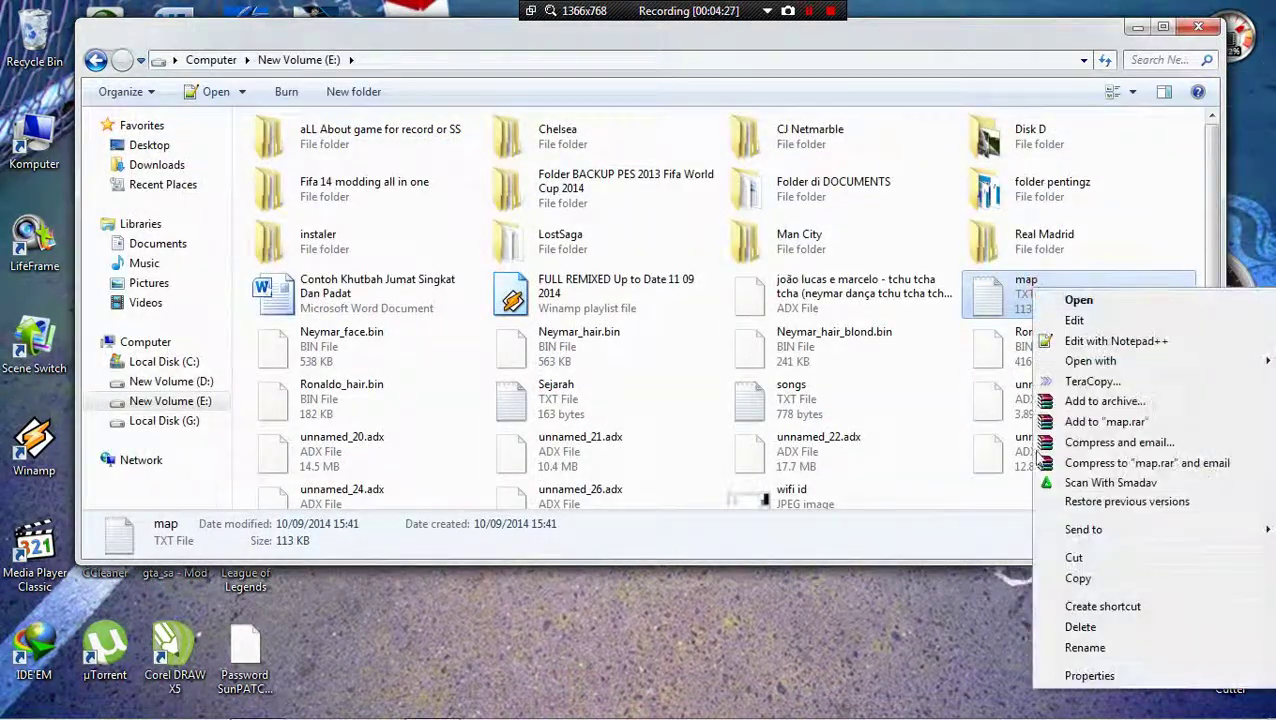
pyautogui.click(1073, 579)
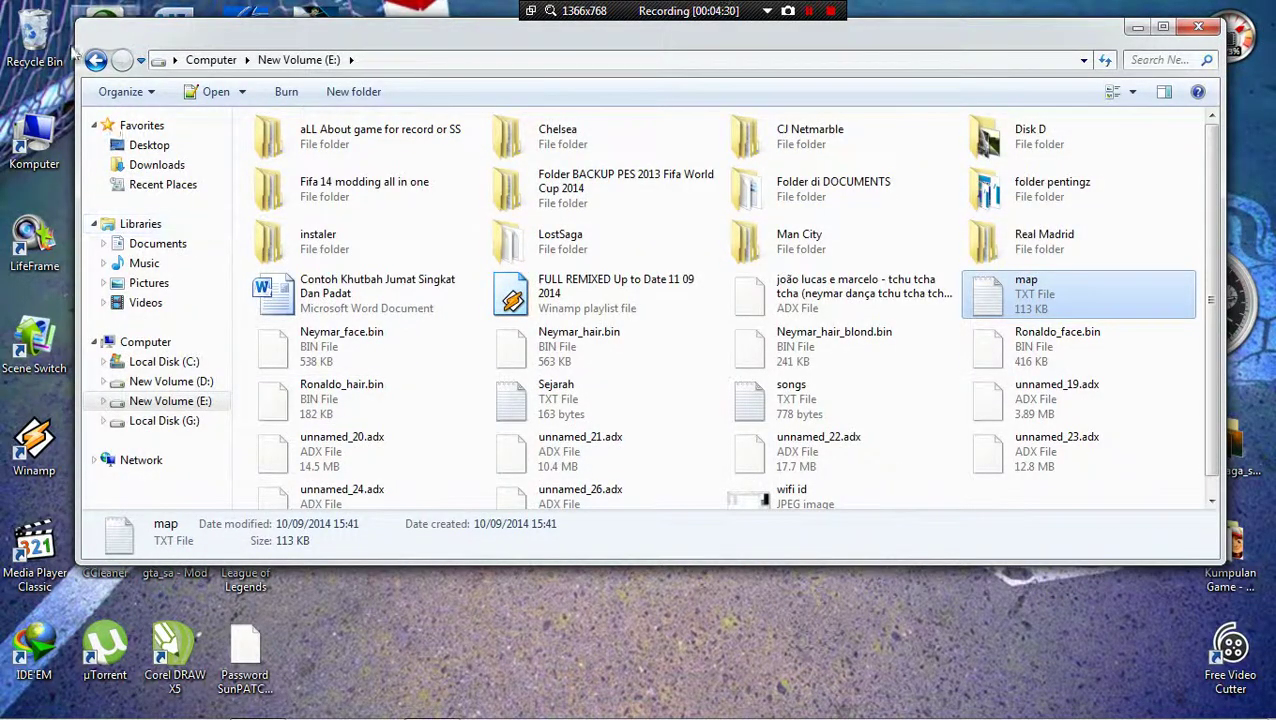
pyautogui.rightClick(1010, 292)
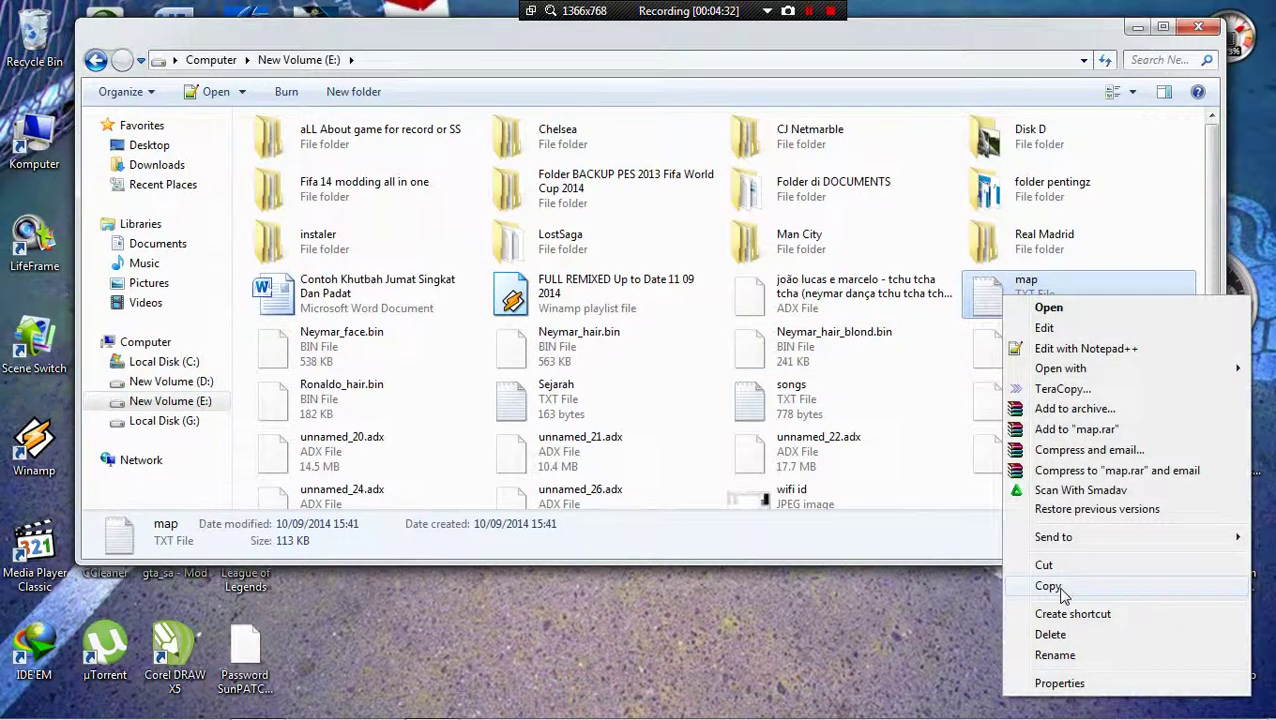
pyautogui.click(1071, 584)
# Go back to the kitserver13 faces folder and switch from there to the root of Local Disk (C:).
pyautogui.click(104, 61)
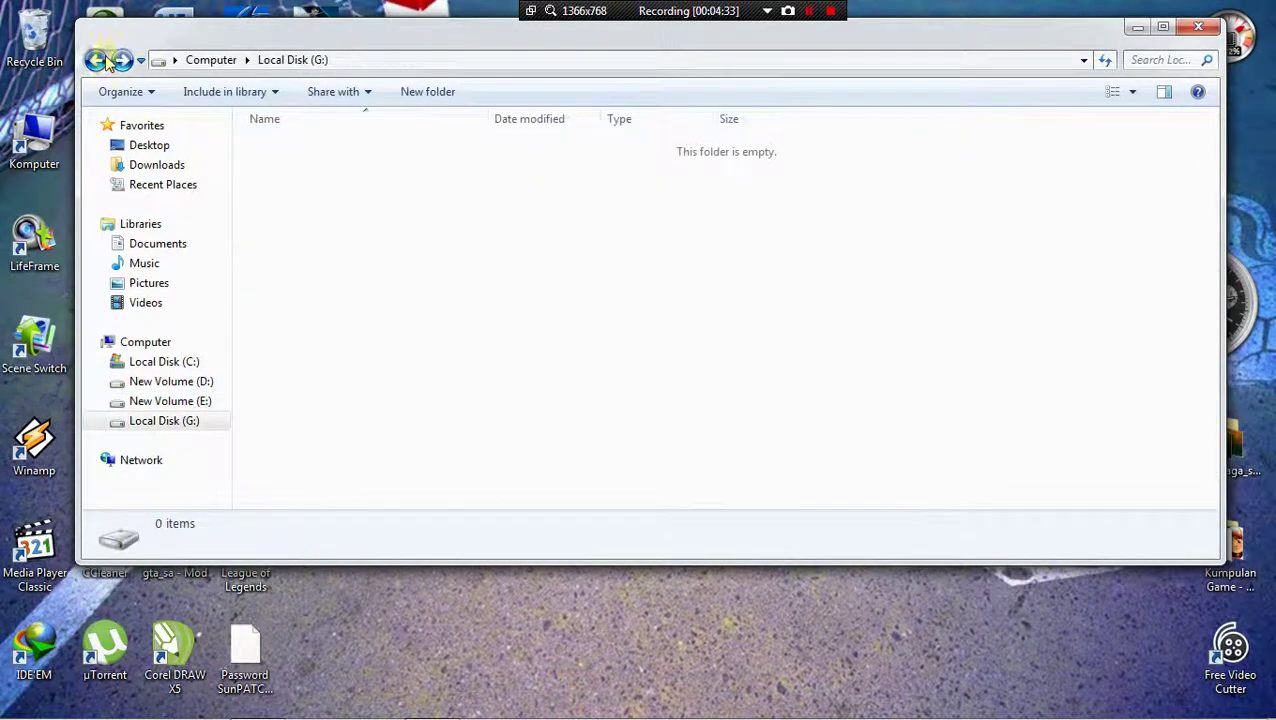
pyautogui.click(104, 61)
pyautogui.click(104, 61)
pyautogui.click(121, 60)
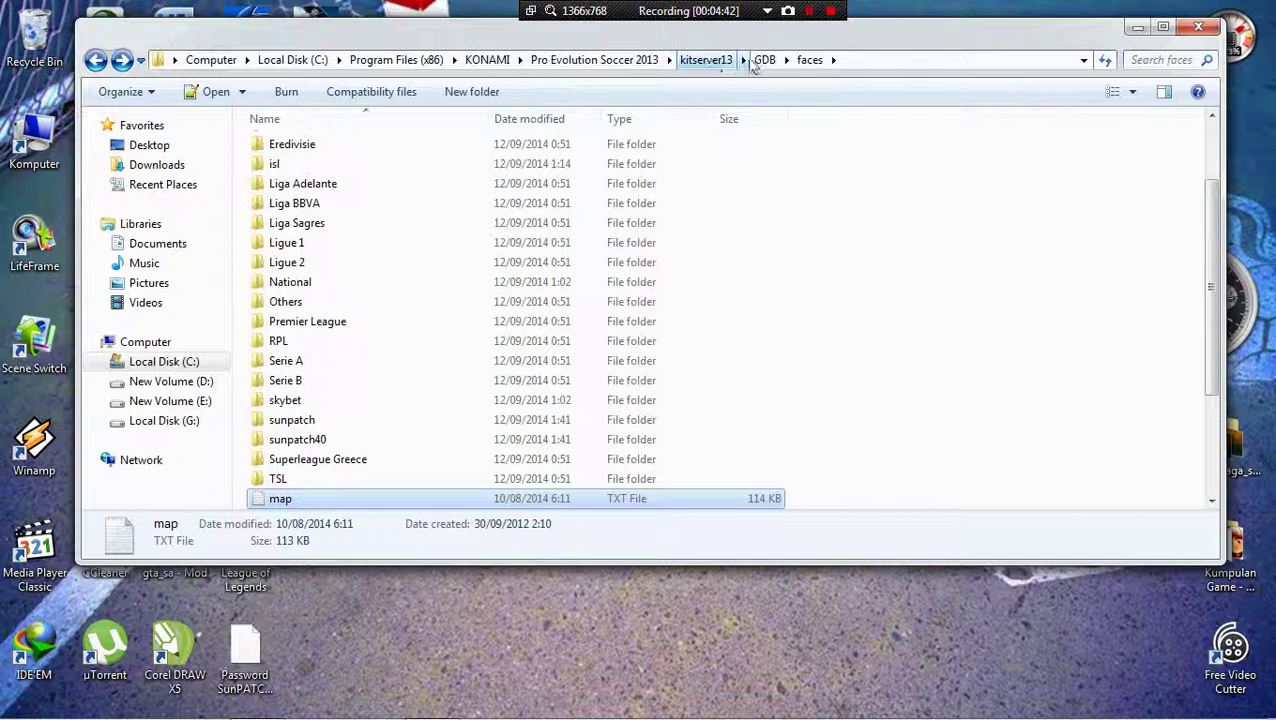
pyautogui.click(413, 61)
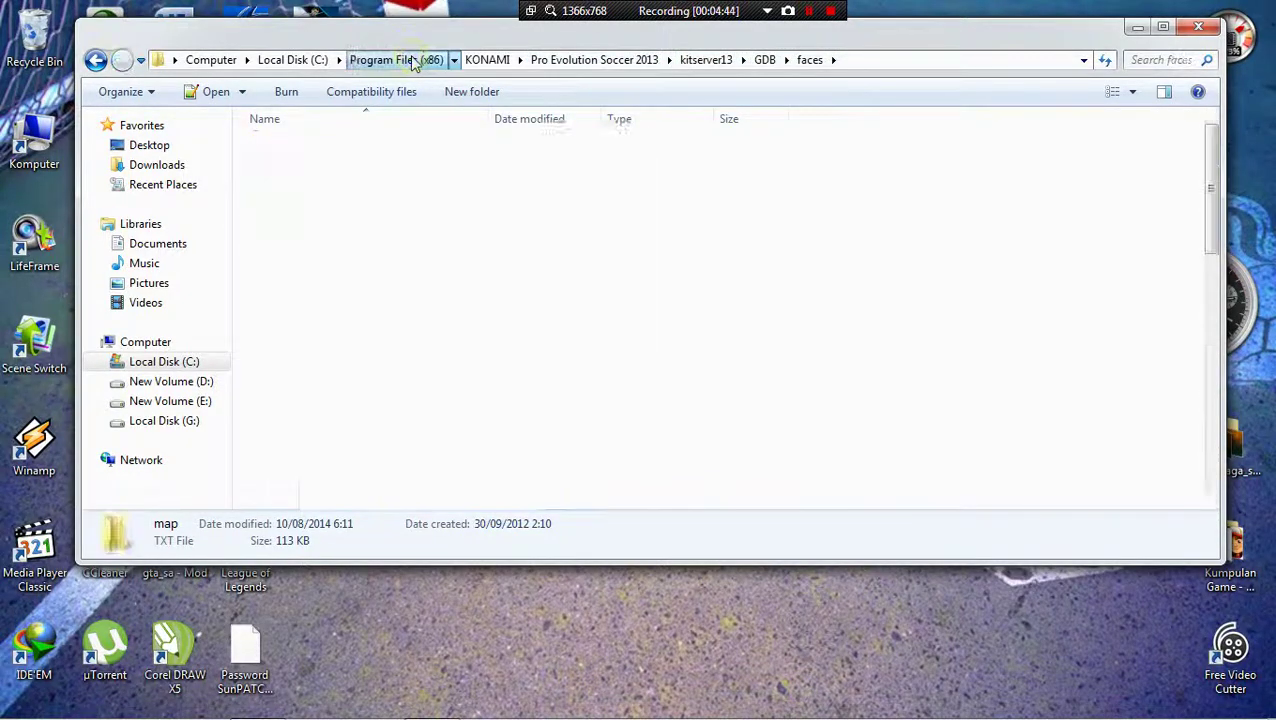
pyautogui.click(300, 61)
# Open the faces folder through Program Files (x86), KONAMI, Pro Evolution Soccer 2013, kitserver13 and GDB.
pyautogui.doubleClick(345, 287)
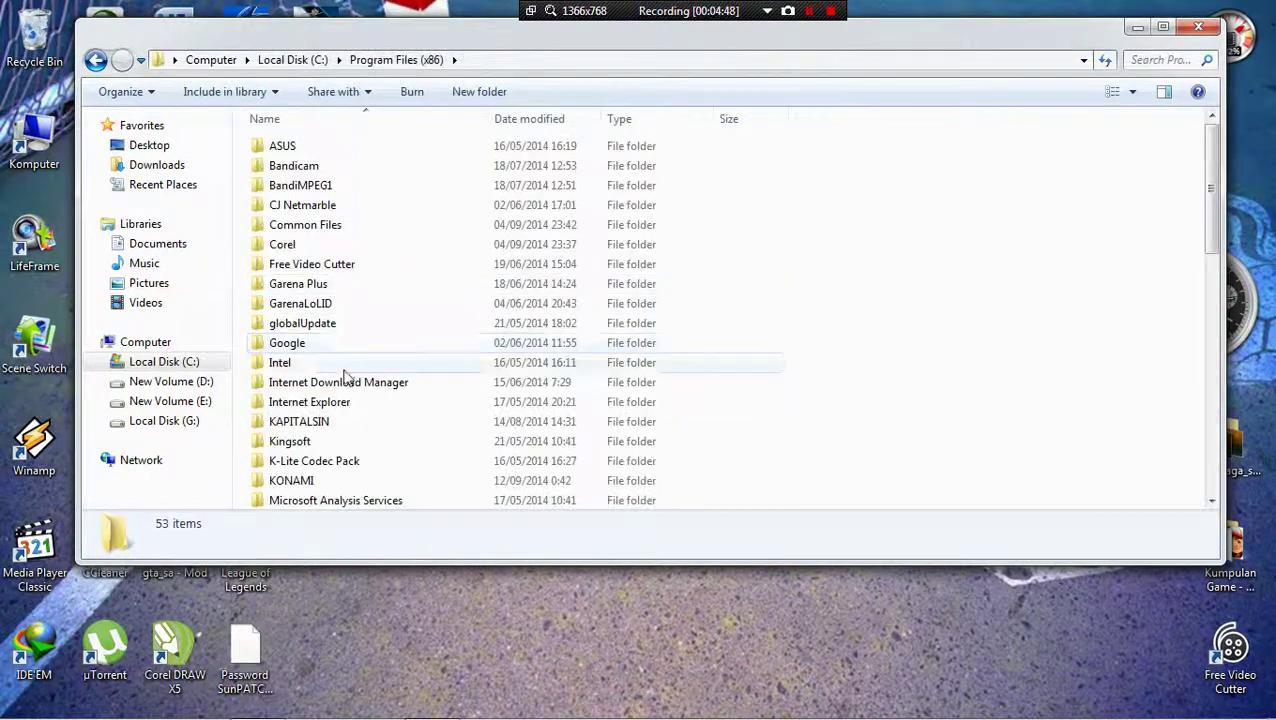
pyautogui.scroll(-2, 345, 377)
pyautogui.doubleClick(342, 383)
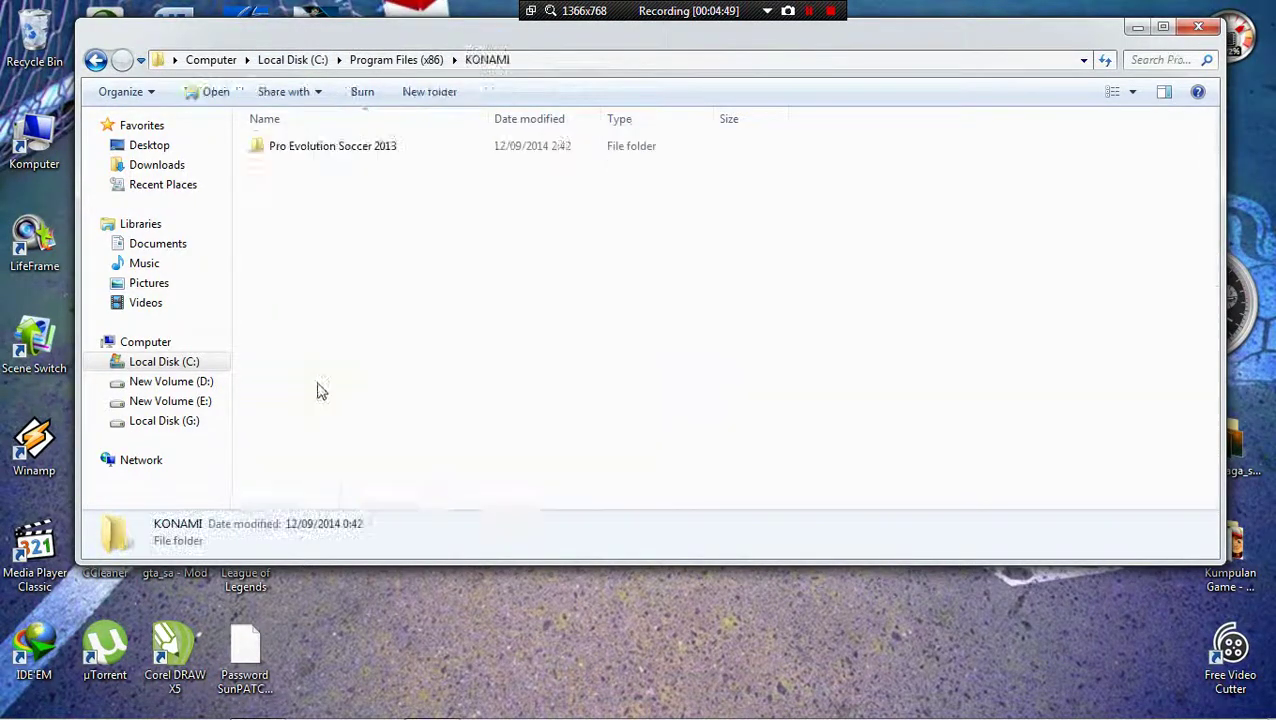
pyautogui.doubleClick(350, 160)
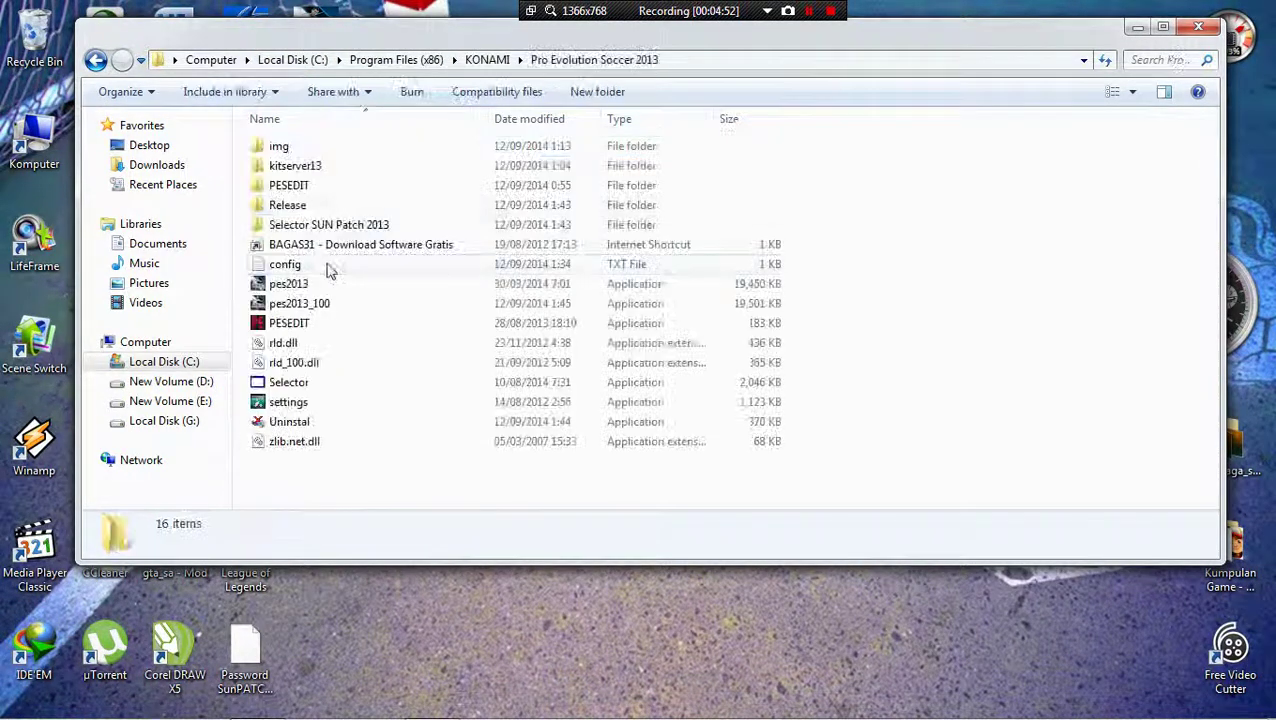
pyautogui.doubleClick(312, 170)
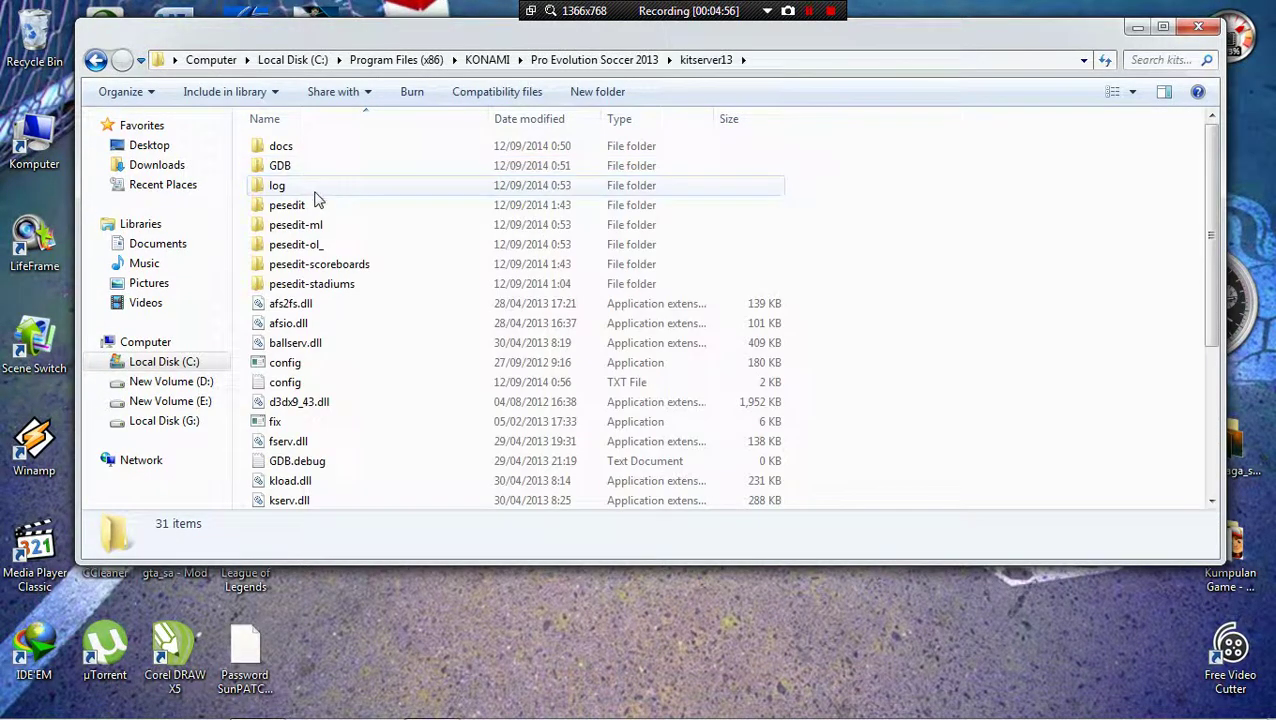
pyautogui.click(316, 150)
pyautogui.doubleClick(316, 168)
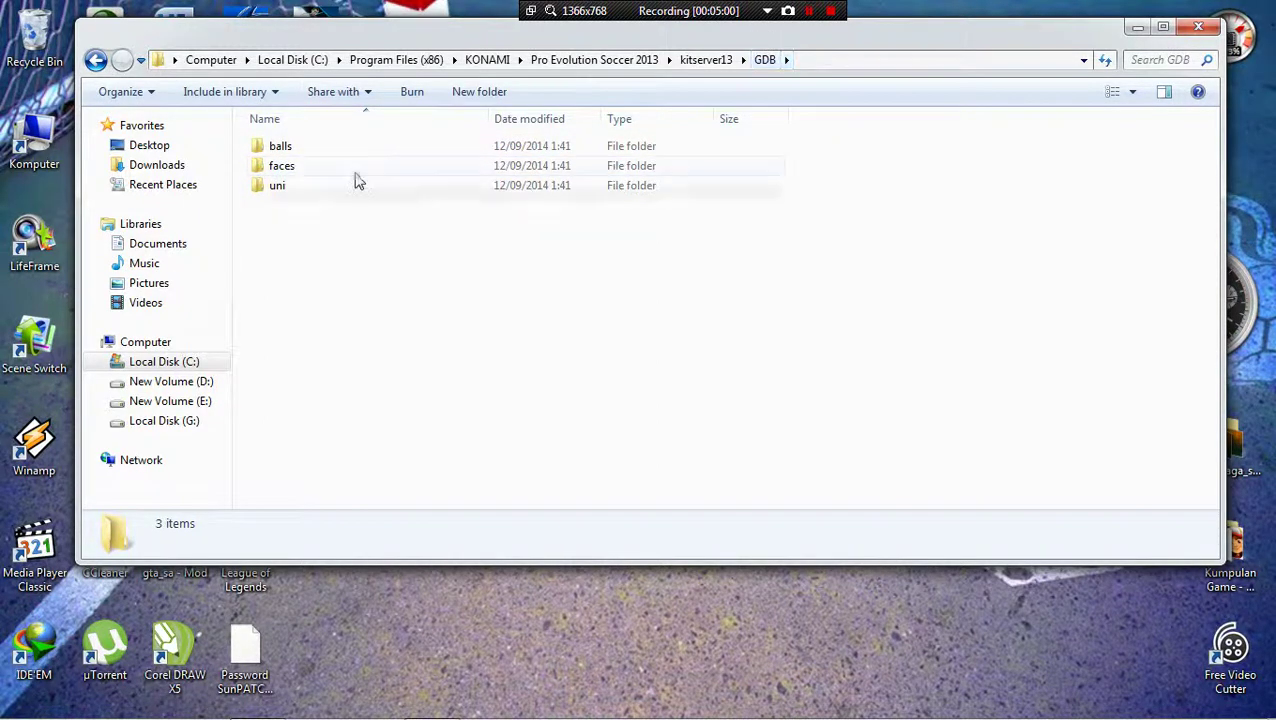
pyautogui.click(357, 179)
pyautogui.doubleClick(357, 179)
# Paste the copied map.txt into the faces folder, replacing the existing file and granting administrator permission.
pyautogui.scroll(-4, 336, 370)
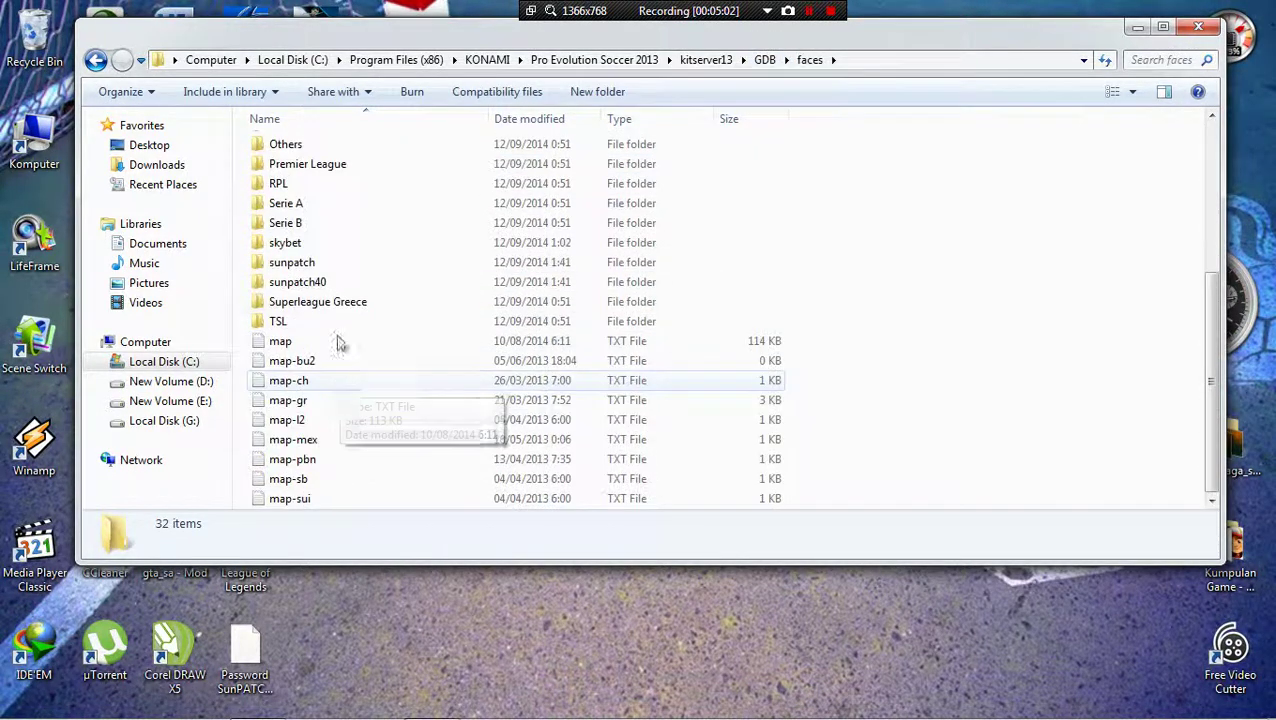
pyautogui.click(322, 351)
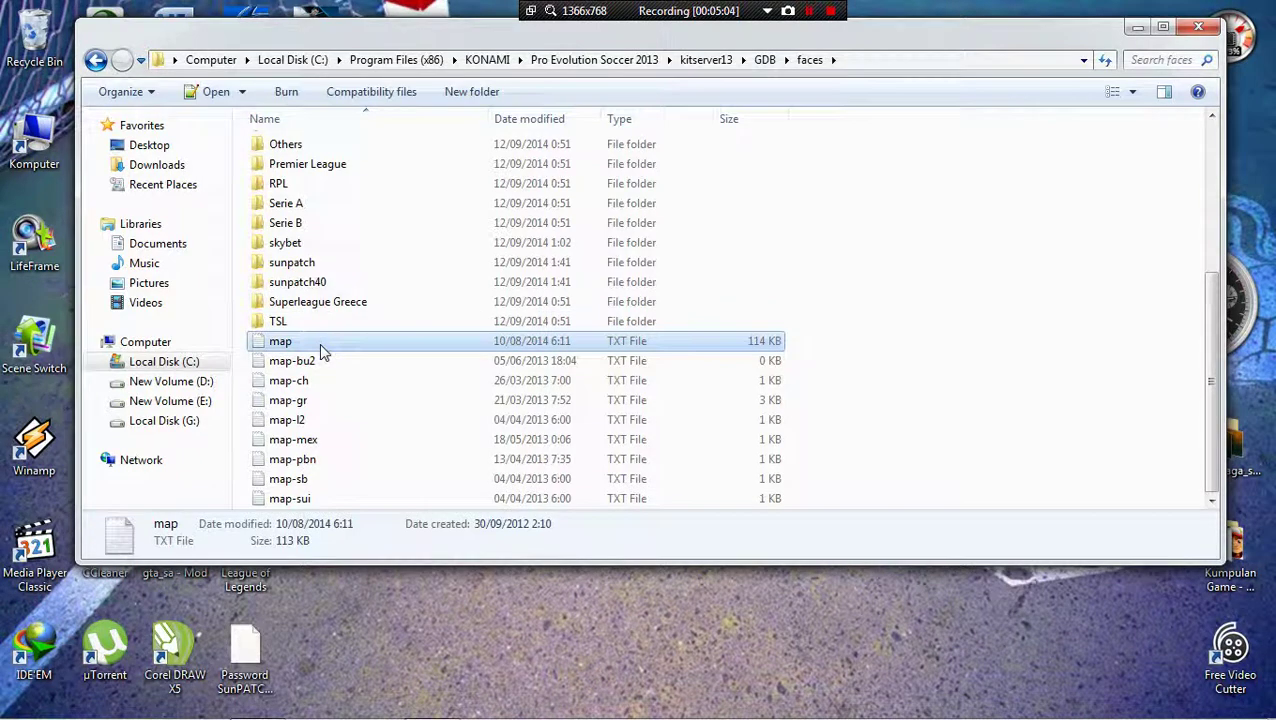
pyautogui.rightClick(950, 313)
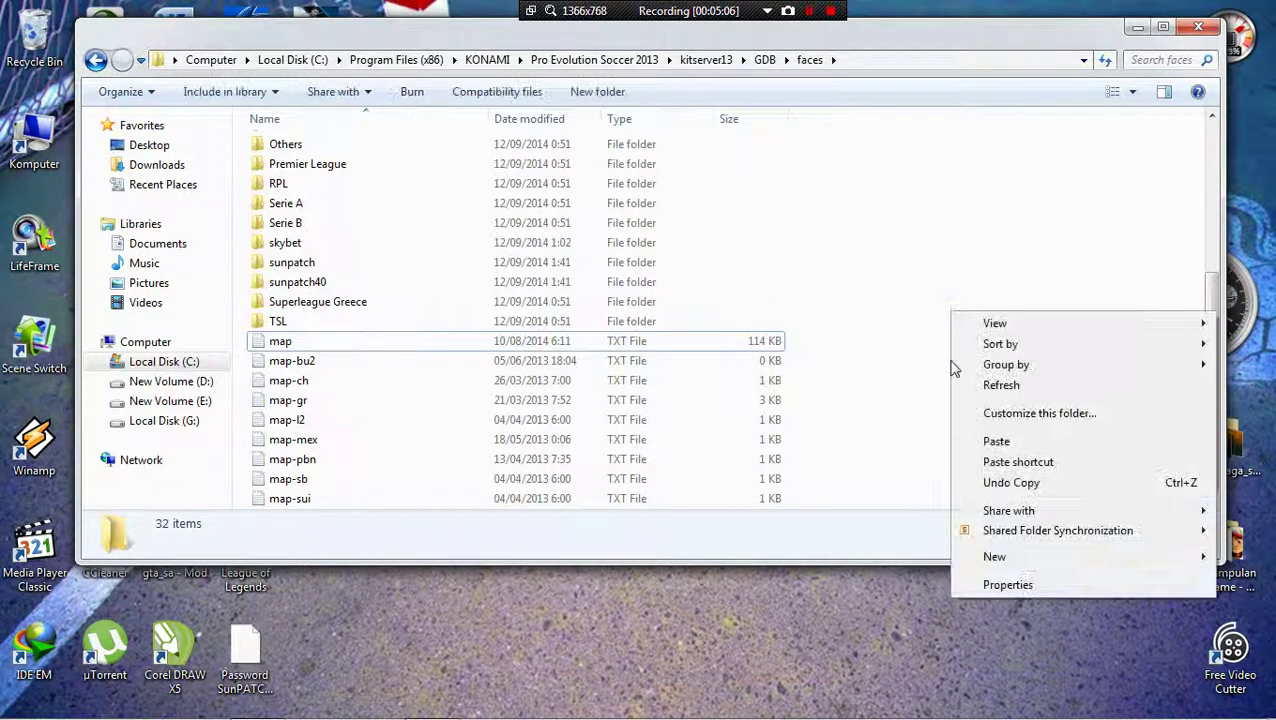
pyautogui.click(978, 445)
pyautogui.click(1012, 509)
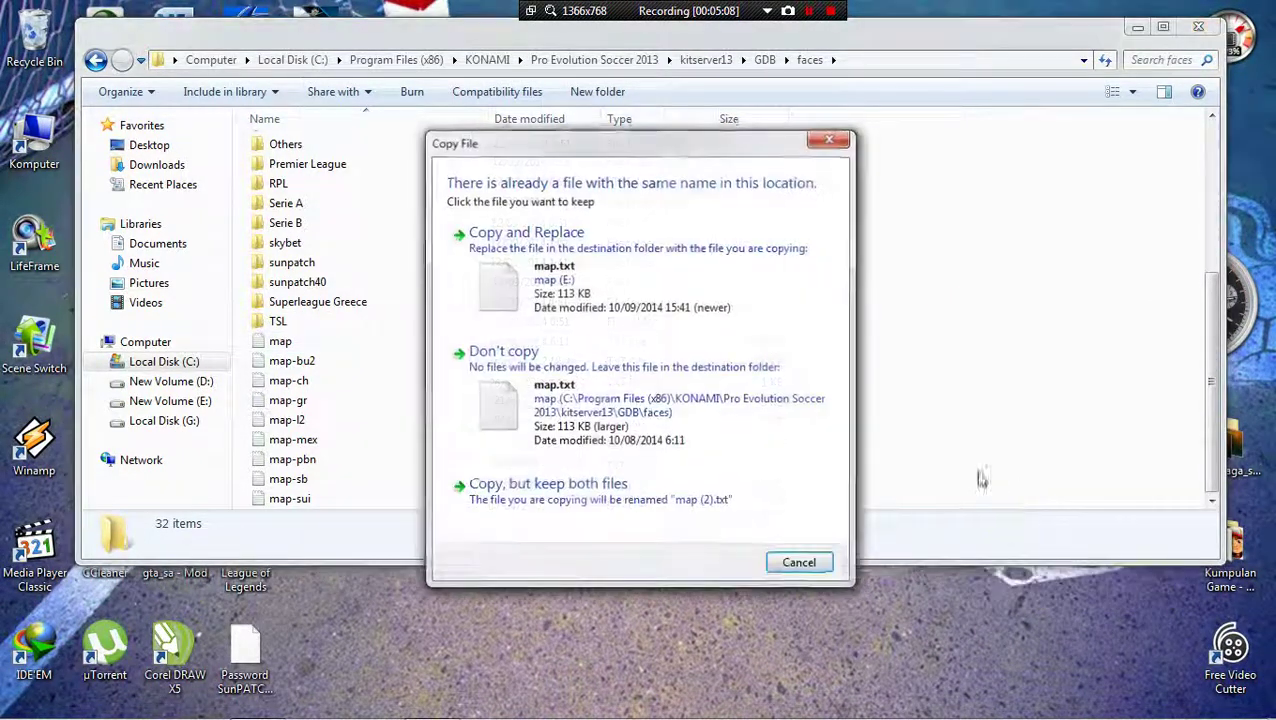
pyautogui.click(785, 295)
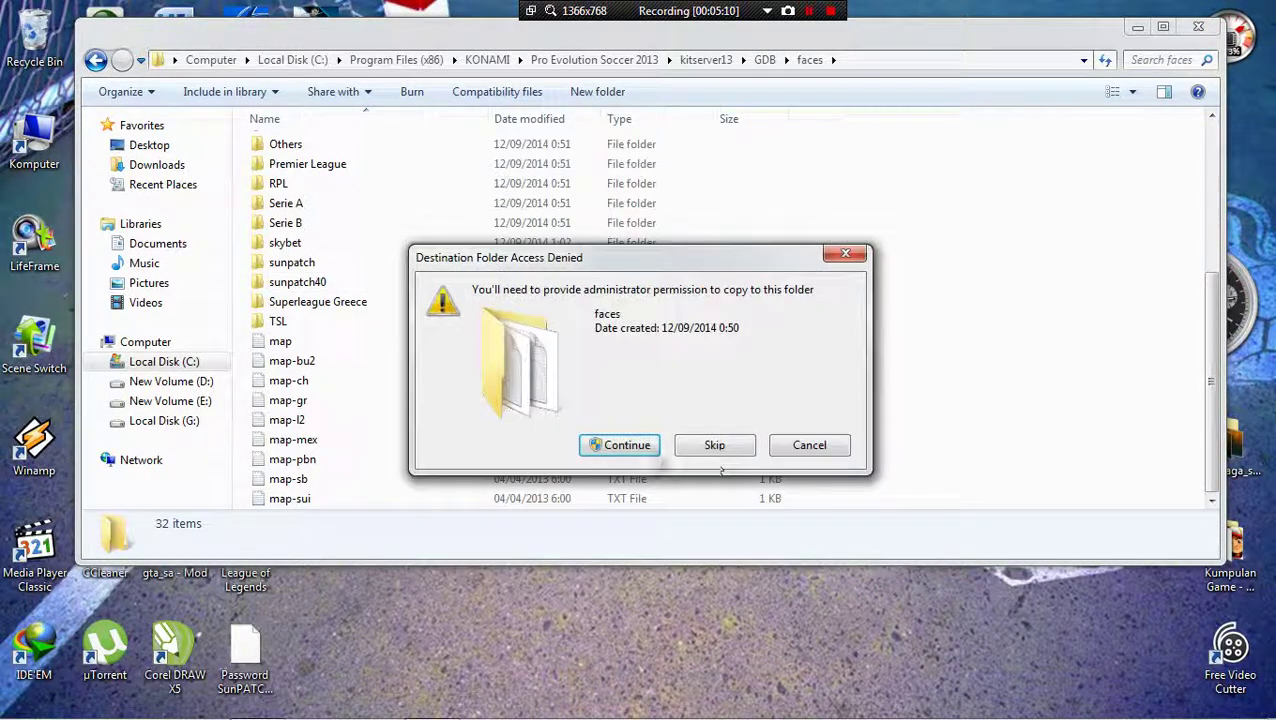
pyautogui.click(617, 446)
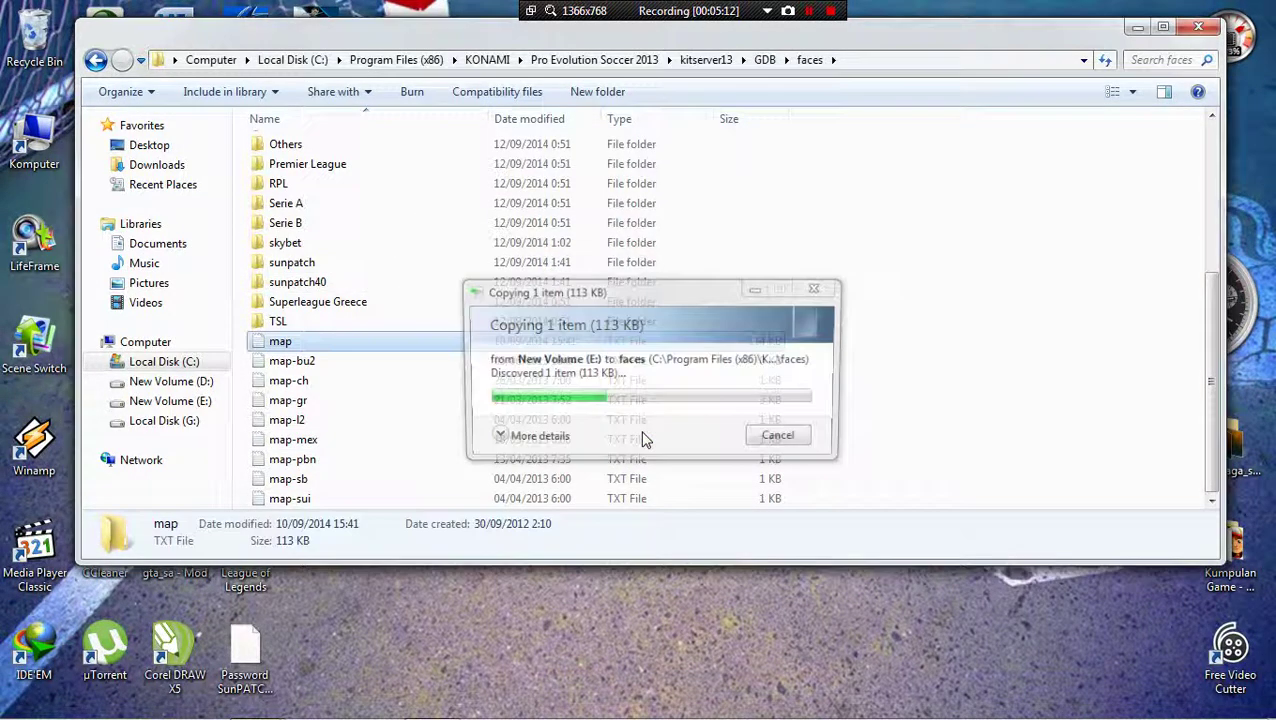
# Check the 4522 Ronaldo_hair.bin entry under #Real Madrid in the replaced map.txt, and close the file and Notepad++.
pyautogui.doubleClick(392, 342)
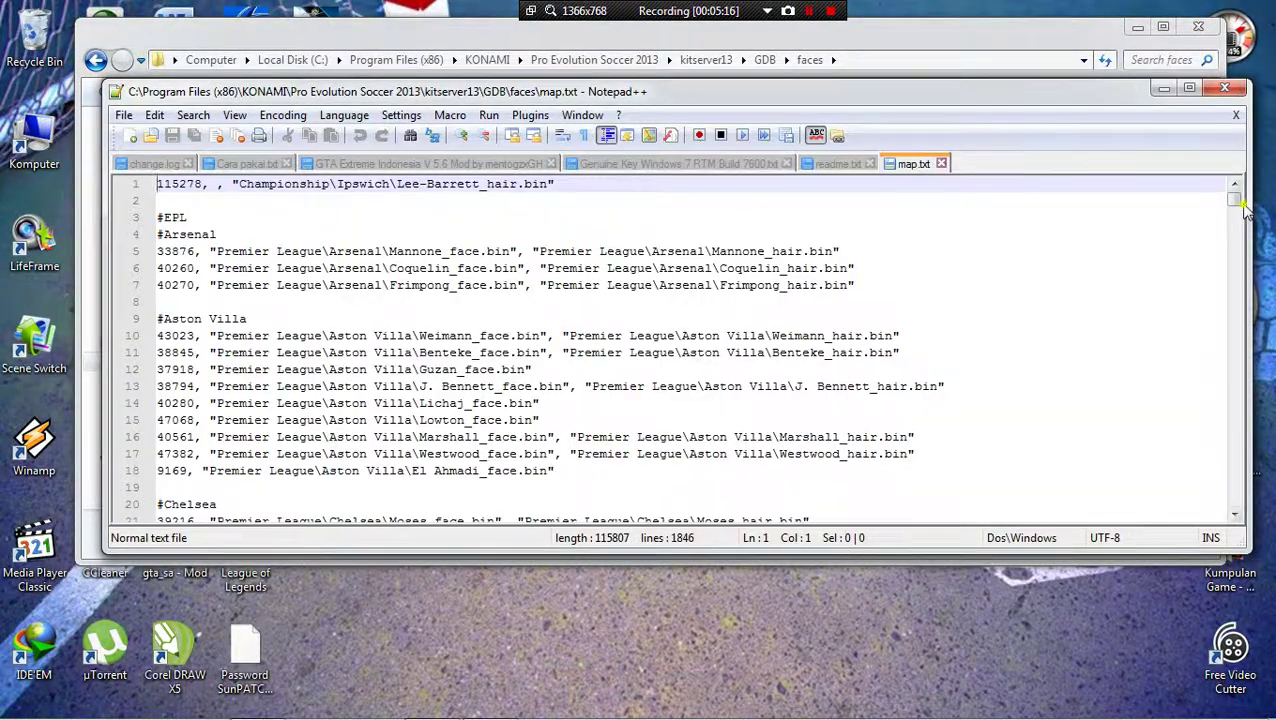
pyautogui.moveTo(1236, 207); pyautogui.dragTo(1232, 320)
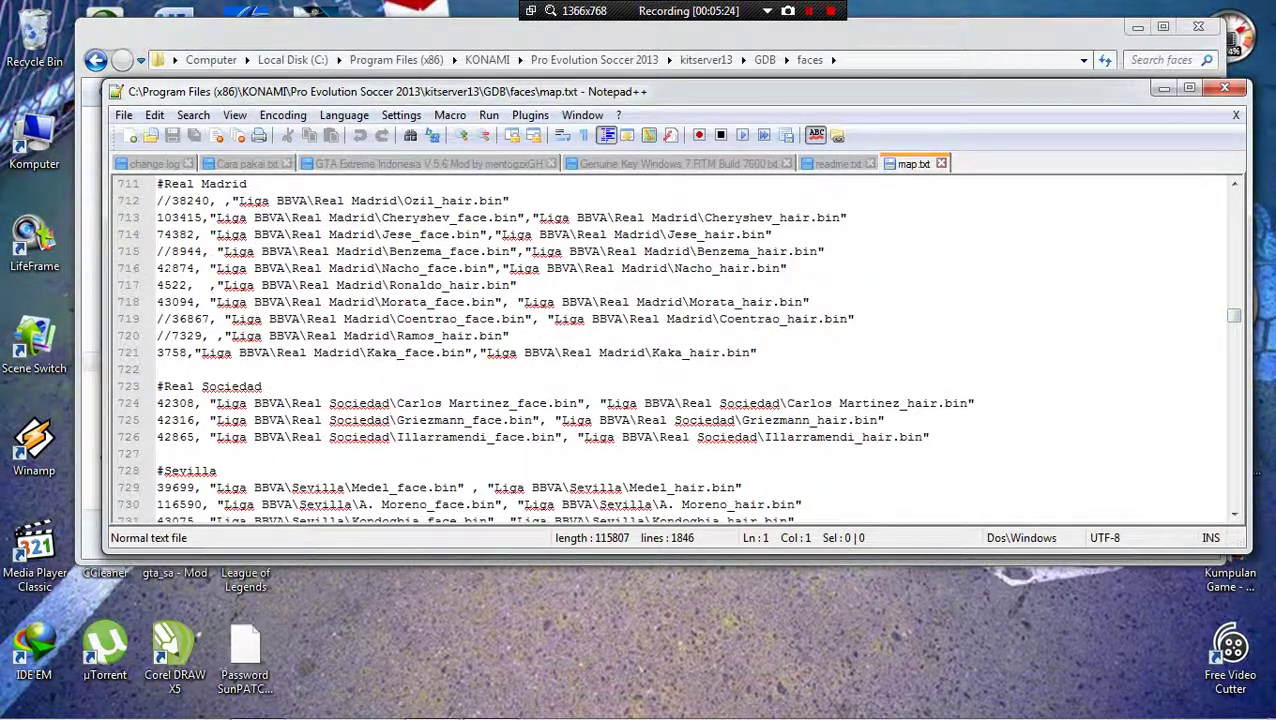
pyautogui.click(158, 285)
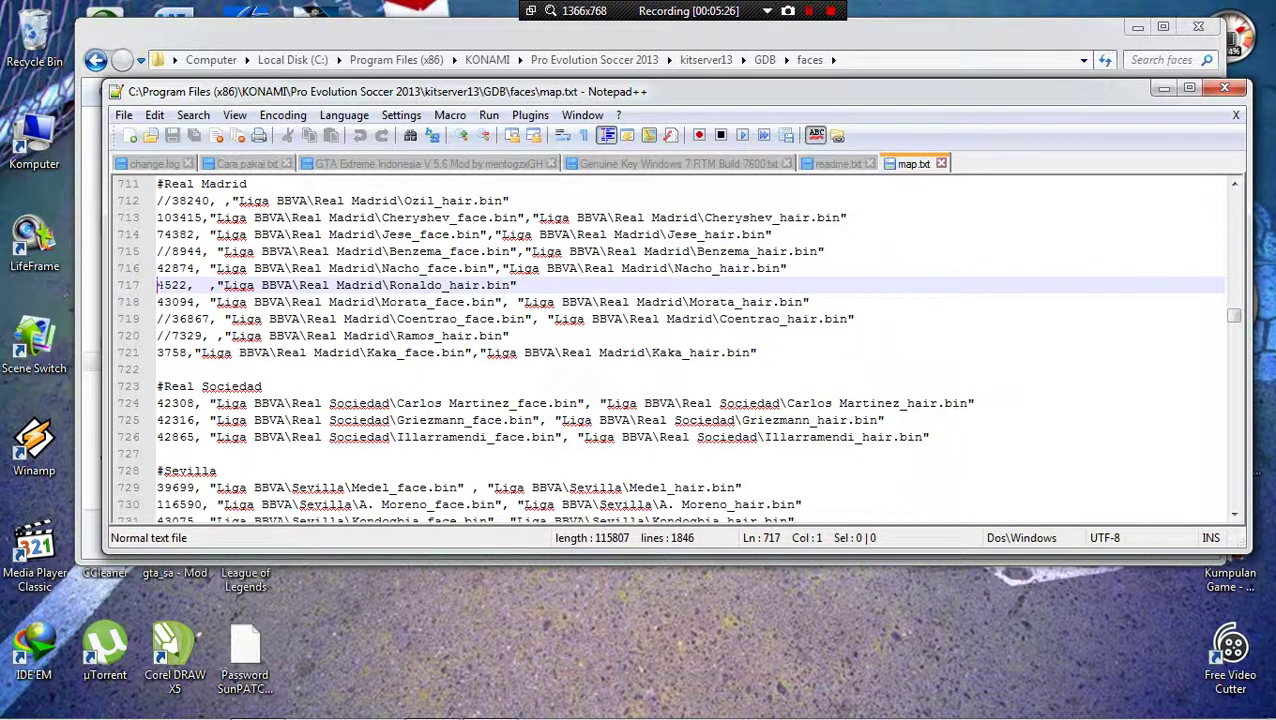
pyautogui.click(171, 268)
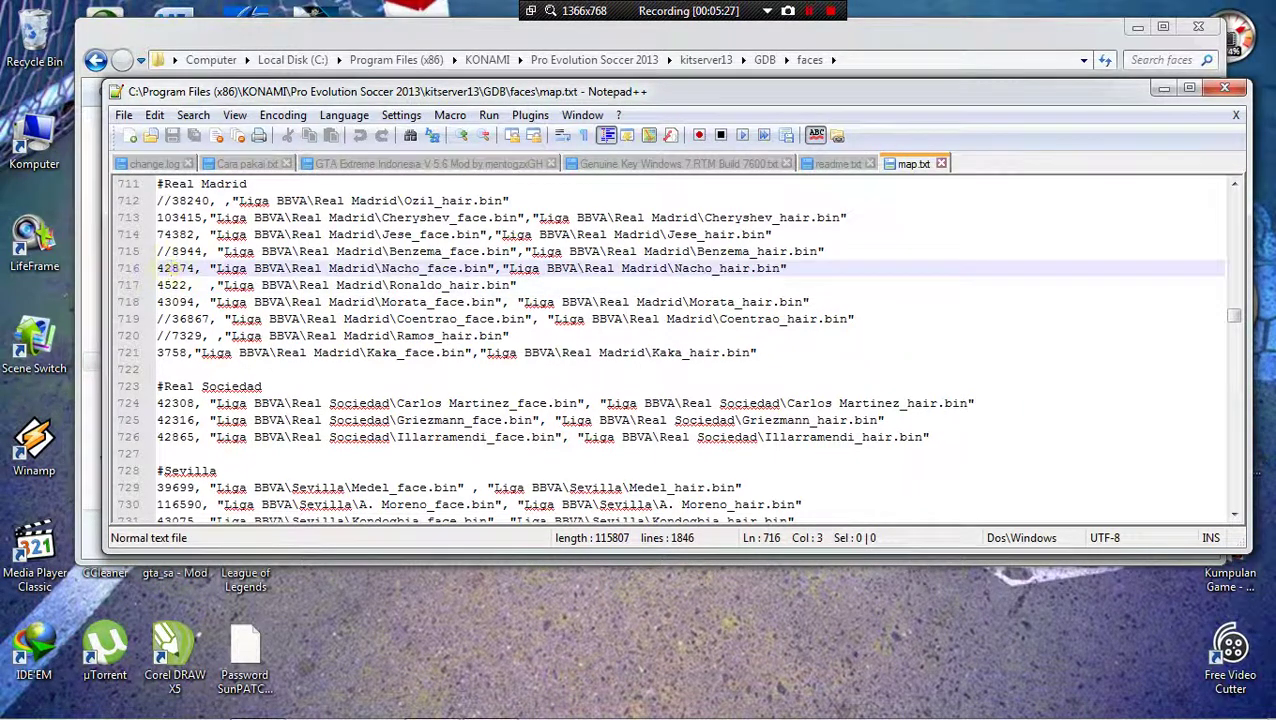
pyautogui.click(943, 165)
pyautogui.click(1225, 89)
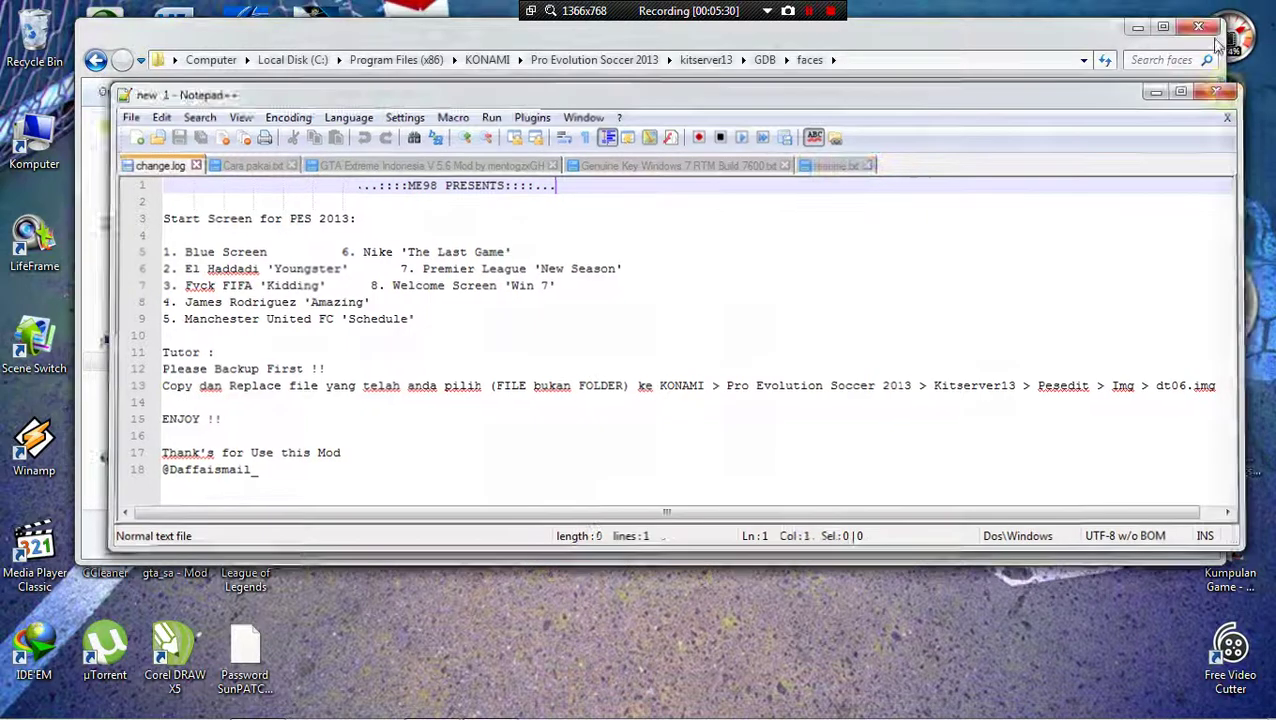
# Close the faces folder window and start Pro Evolution Soccer 2013, ignoring the system requirements warning, up to the main menu.
pyautogui.click(1198, 27)
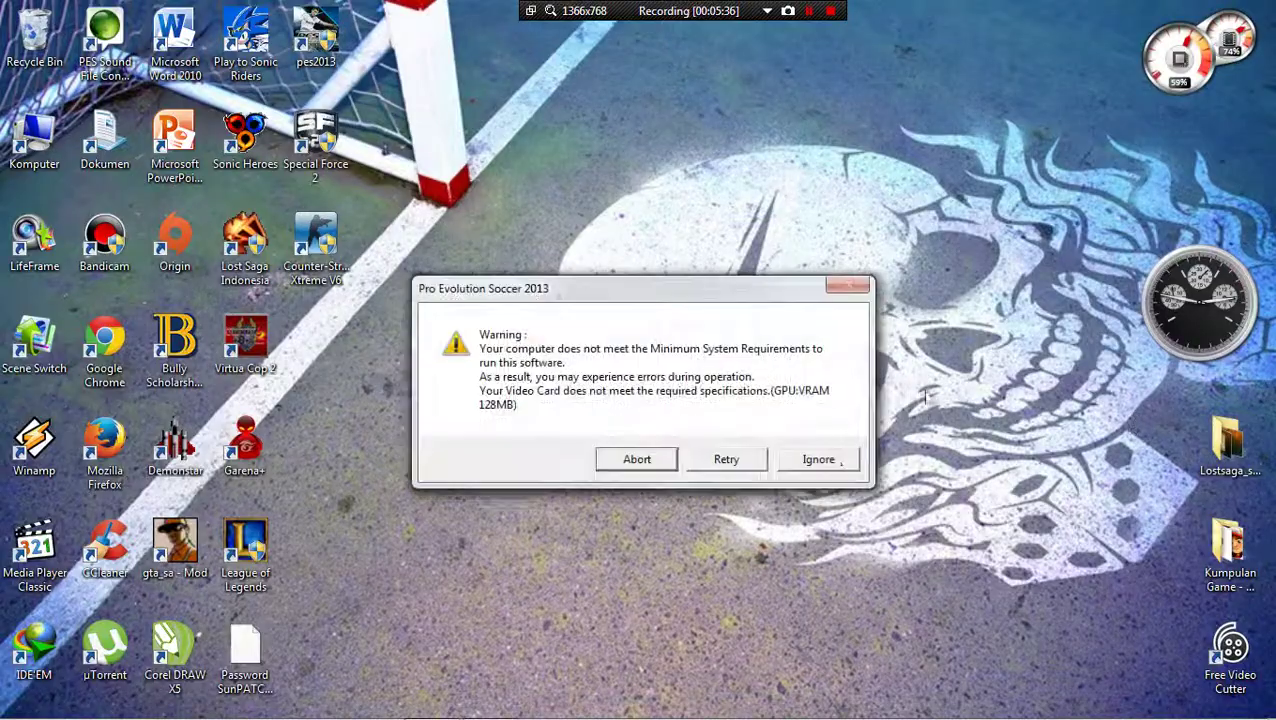
pyautogui.click(818, 456)
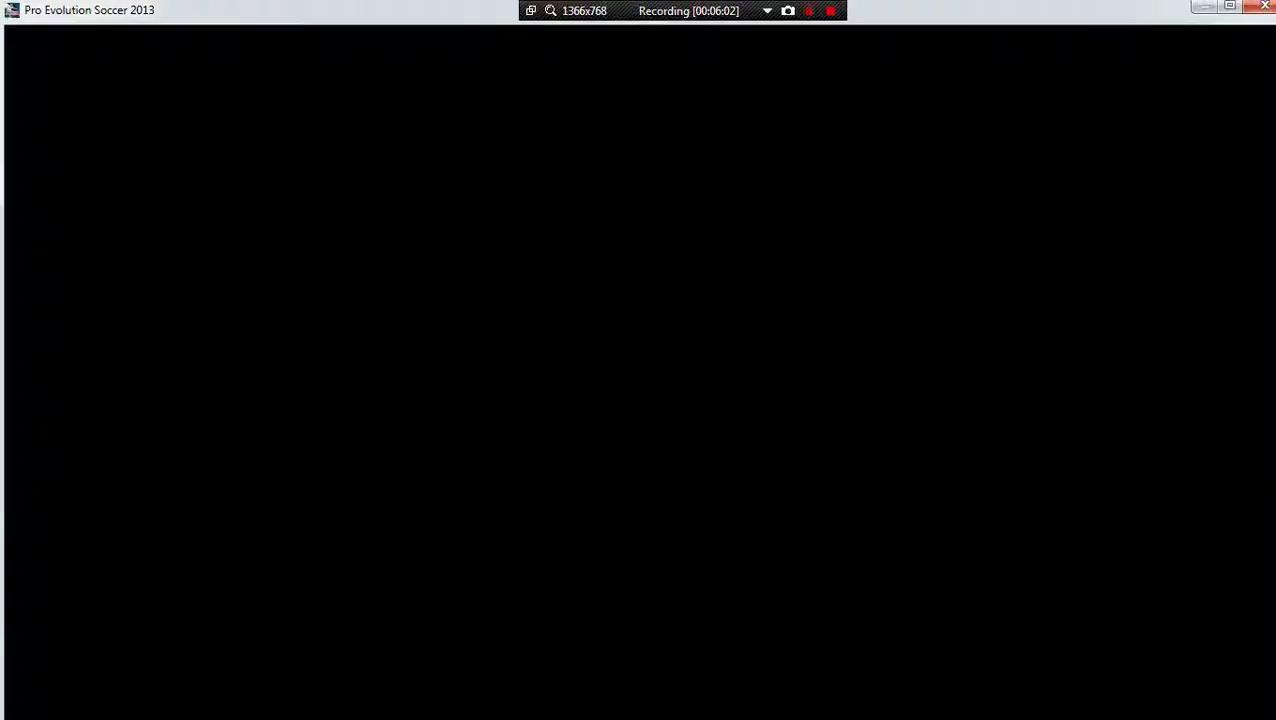
pyautogui.press('Return')
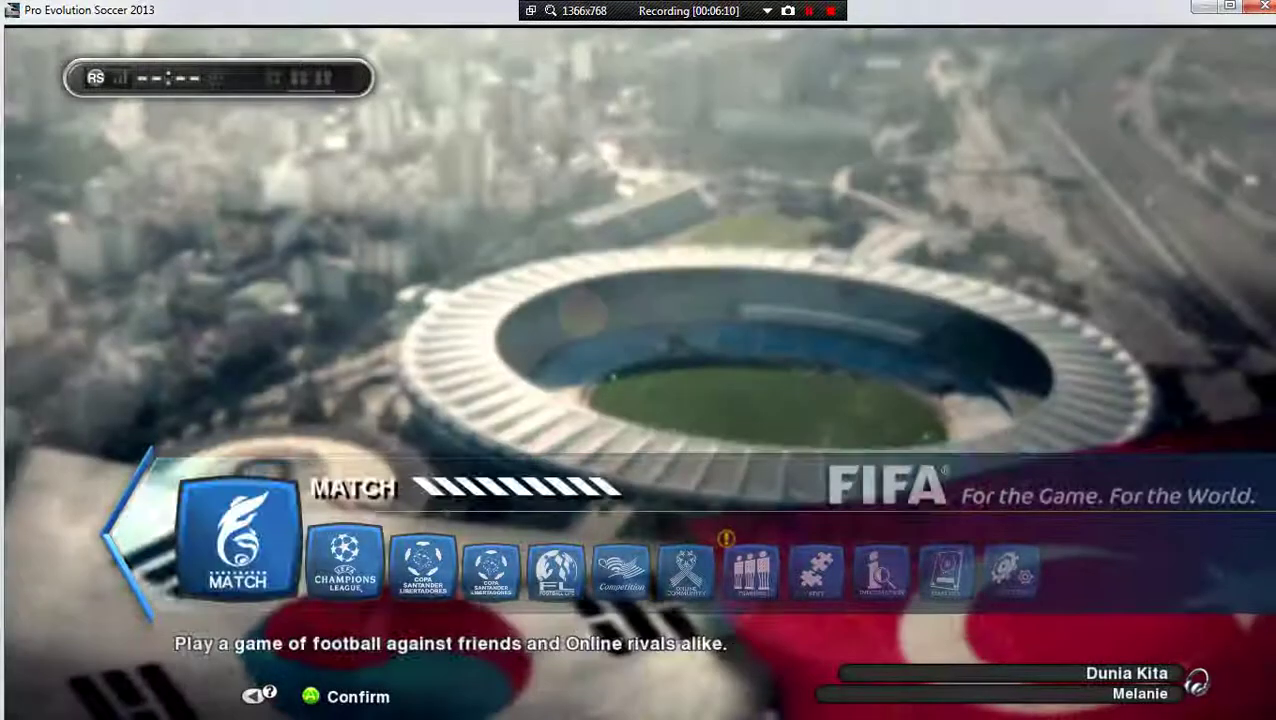
# Enter the game's Edit mode and open Edit Player under Players.
pyautogui.press('Left')
pyautogui.press('Left')
pyautogui.press('Left')
pyautogui.press('Left')
pyautogui.press('Left')
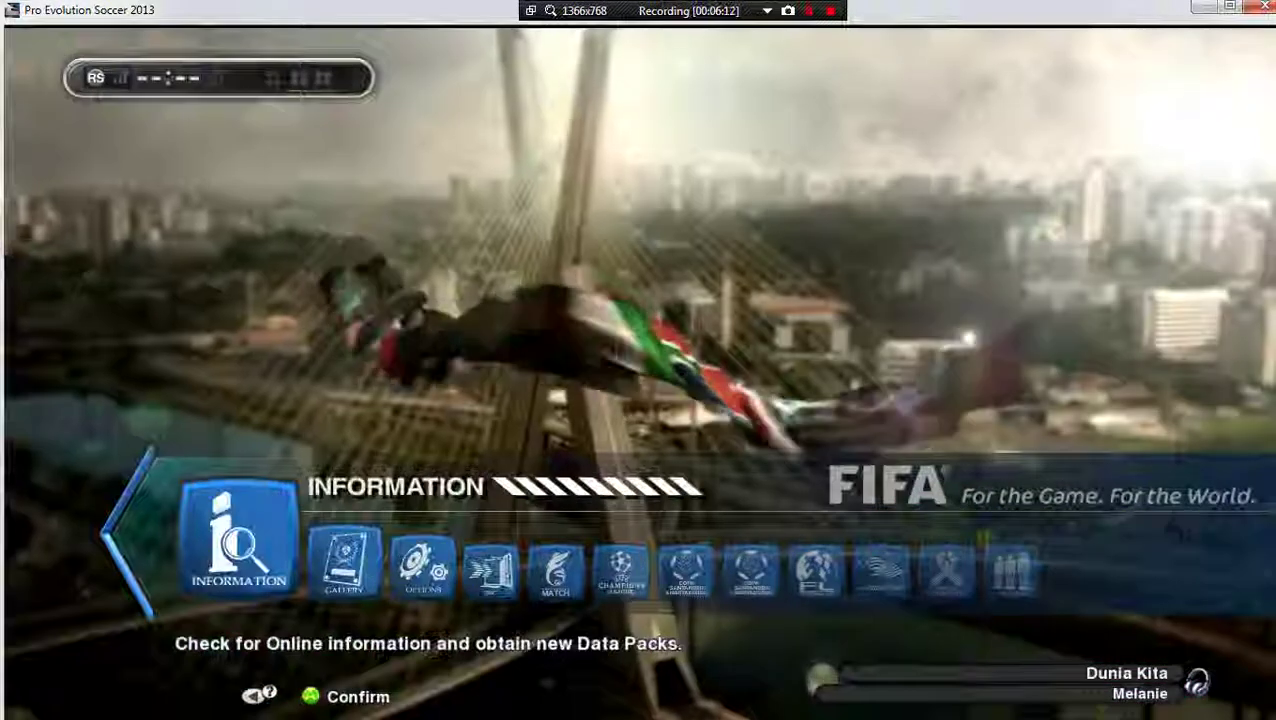
pyautogui.press('Return')
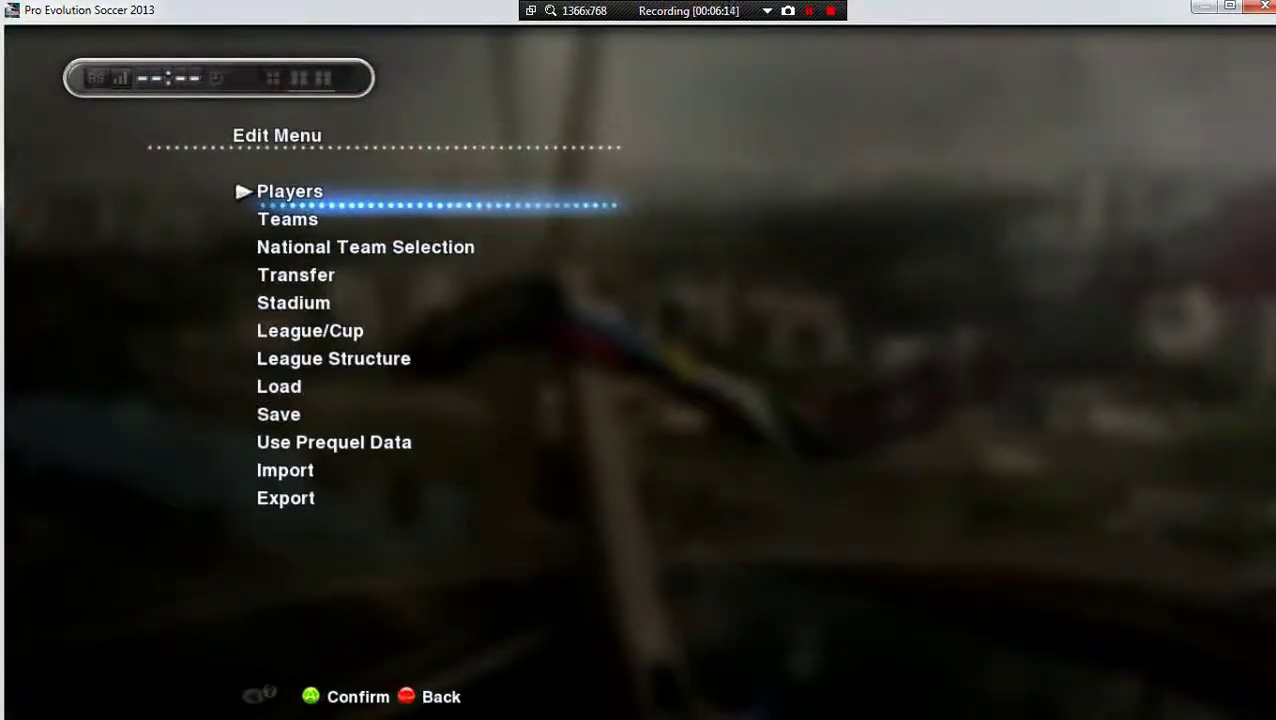
pyautogui.press('Down')
pyautogui.press('Up')
pyautogui.press('Return')
pyautogui.press('Down')
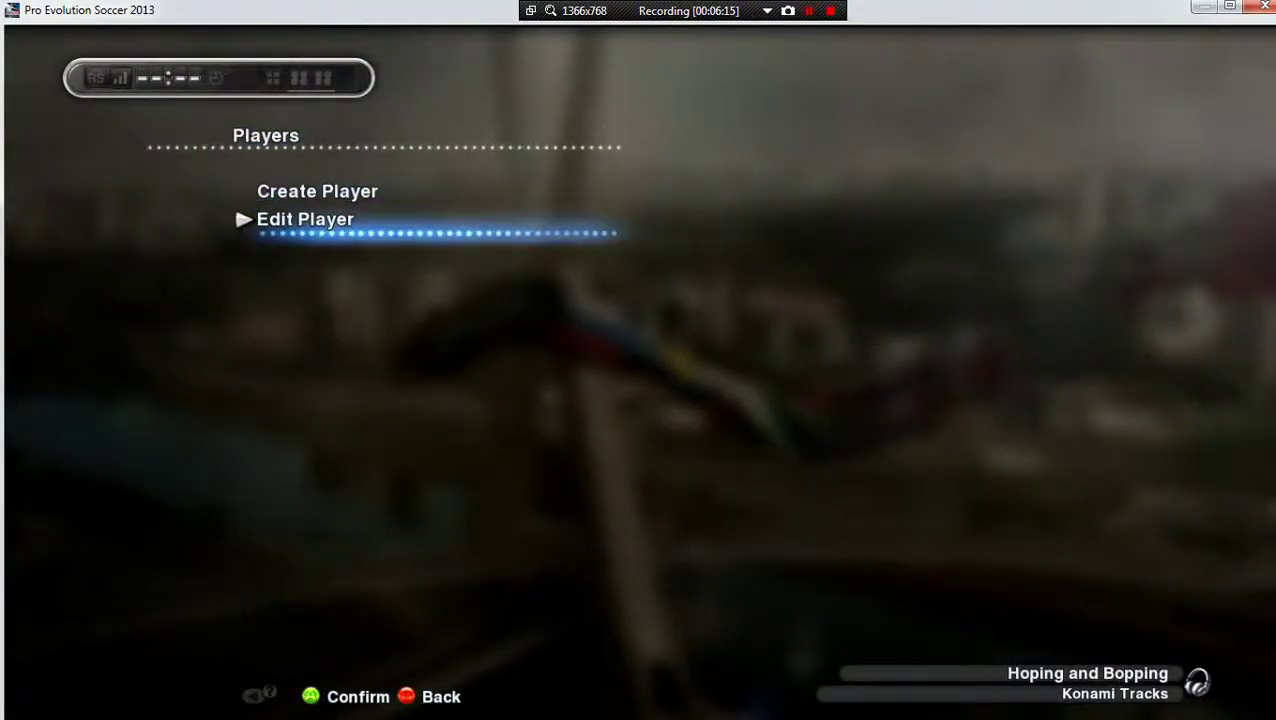
pyautogui.press('Return')
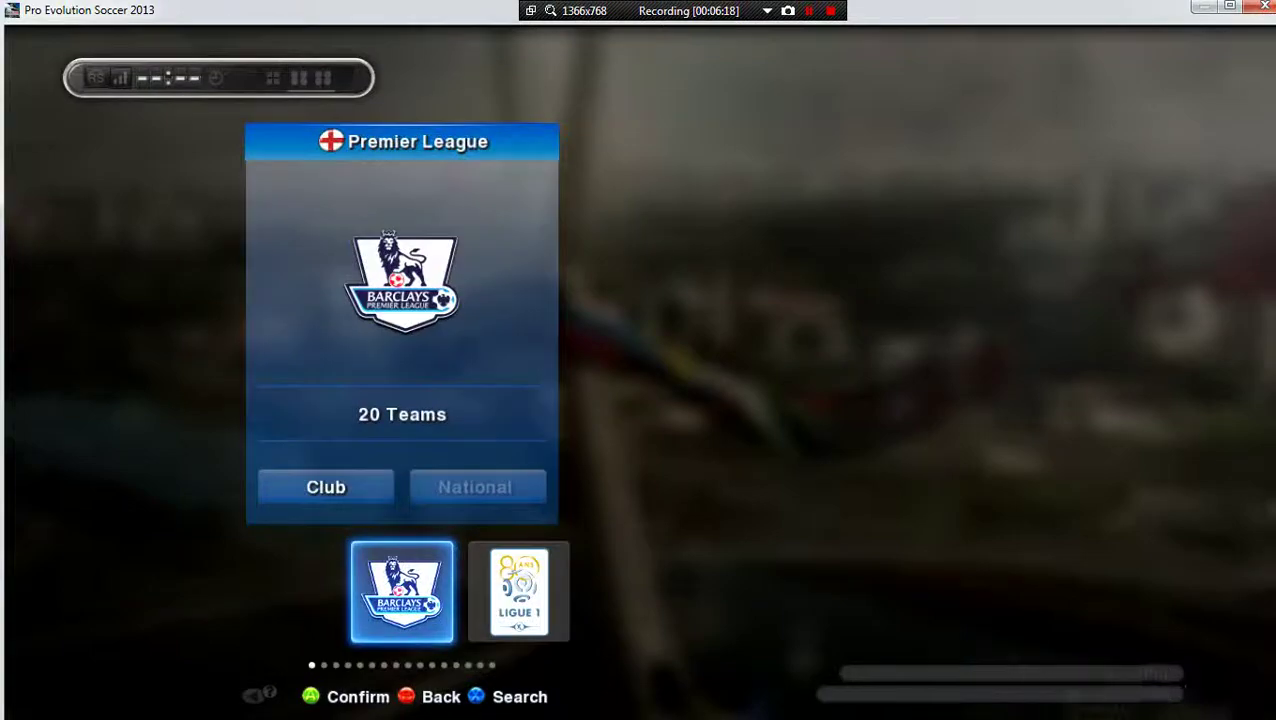
# Choose LIGA BBVA as the league of the player to edit.
pyautogui.press('Right')
pyautogui.press('Right')
pyautogui.press('Right')
pyautogui.press('Right')
pyautogui.press('Right')
pyautogui.press('Return')
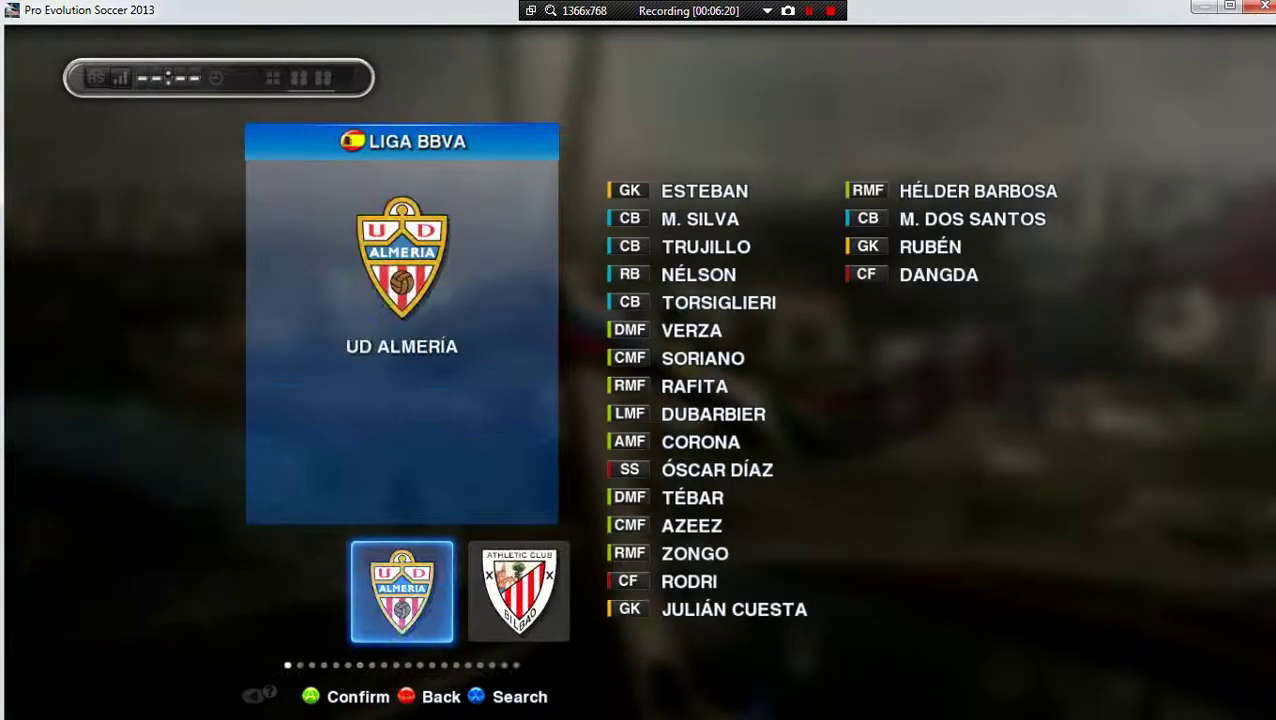
# Select Real Madrid among the LIGA BBVA clubs and open its squad list.
pyautogui.press('Right')
pyautogui.press('Right')
pyautogui.press('Right')
pyautogui.press('Right')
pyautogui.press('Right')
pyautogui.press('Right')
pyautogui.press('Right')
pyautogui.press('Right')
pyautogui.press('Right')
pyautogui.press('Right')
pyautogui.press('Right')
pyautogui.press('Right')
pyautogui.press('Right')
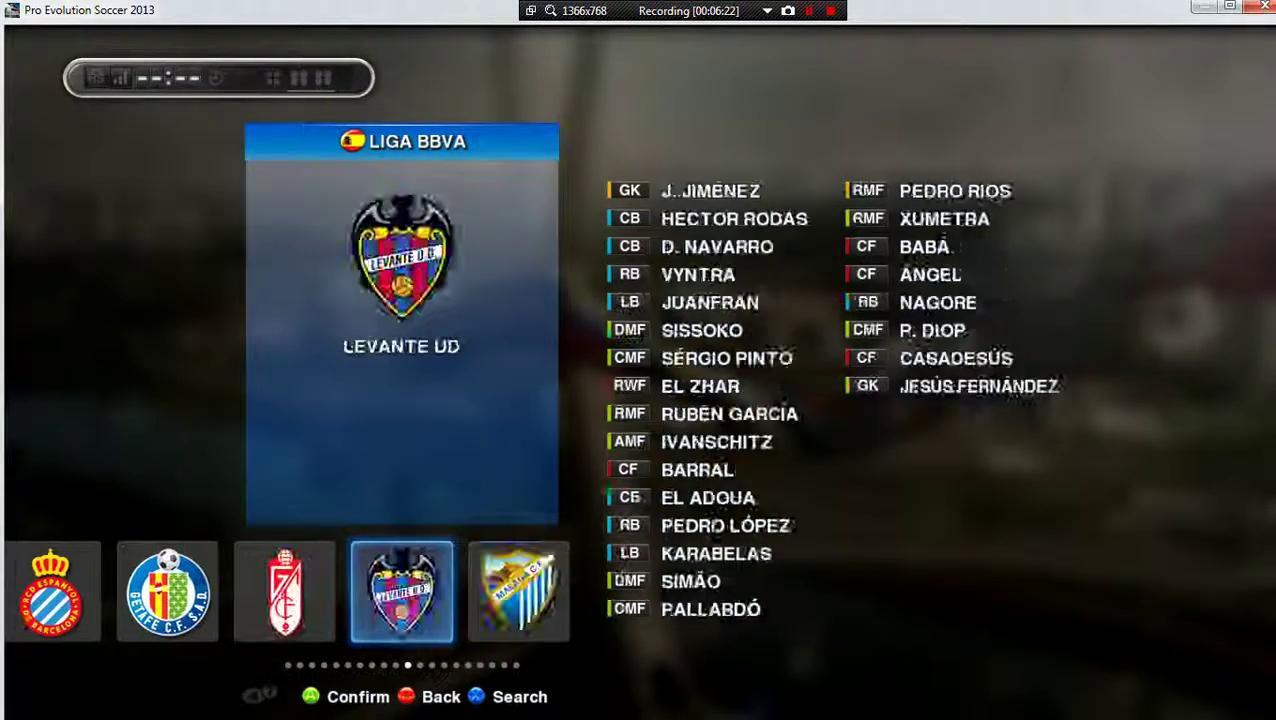
pyautogui.press('Right')
pyautogui.press('Return')
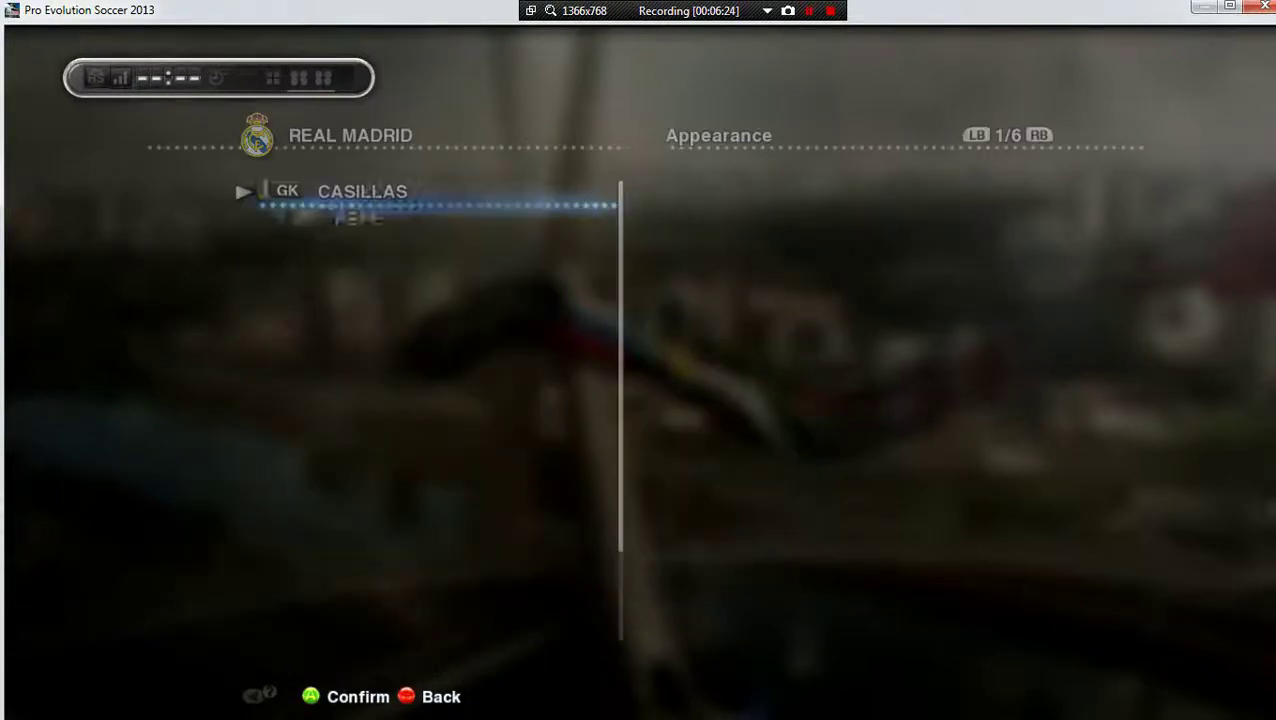
# Open Cristiano Ronaldo from the Real Madrid squad for editing.
pyautogui.press('Down')
pyautogui.press('Down')
pyautogui.press('Down')
pyautogui.press('Down')
pyautogui.press('Down')
pyautogui.press('Down')
pyautogui.press('Down')
pyautogui.press('Down')
pyautogui.press('Down')
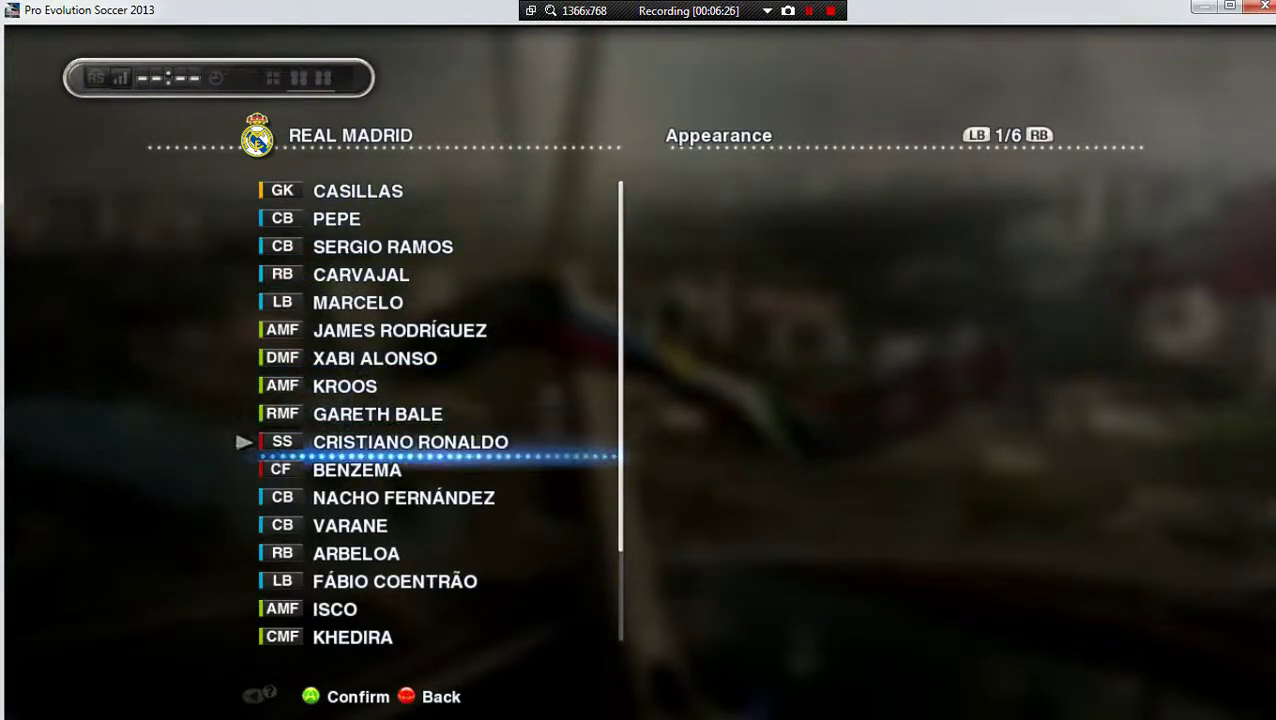
pyautogui.press('Return')
# Open the Face settings of Cristiano Ronaldo to bring up his player model.
pyautogui.press('Down')
pyautogui.press('Down')
pyautogui.press('Down')
pyautogui.press('Down')
pyautogui.press('Down')
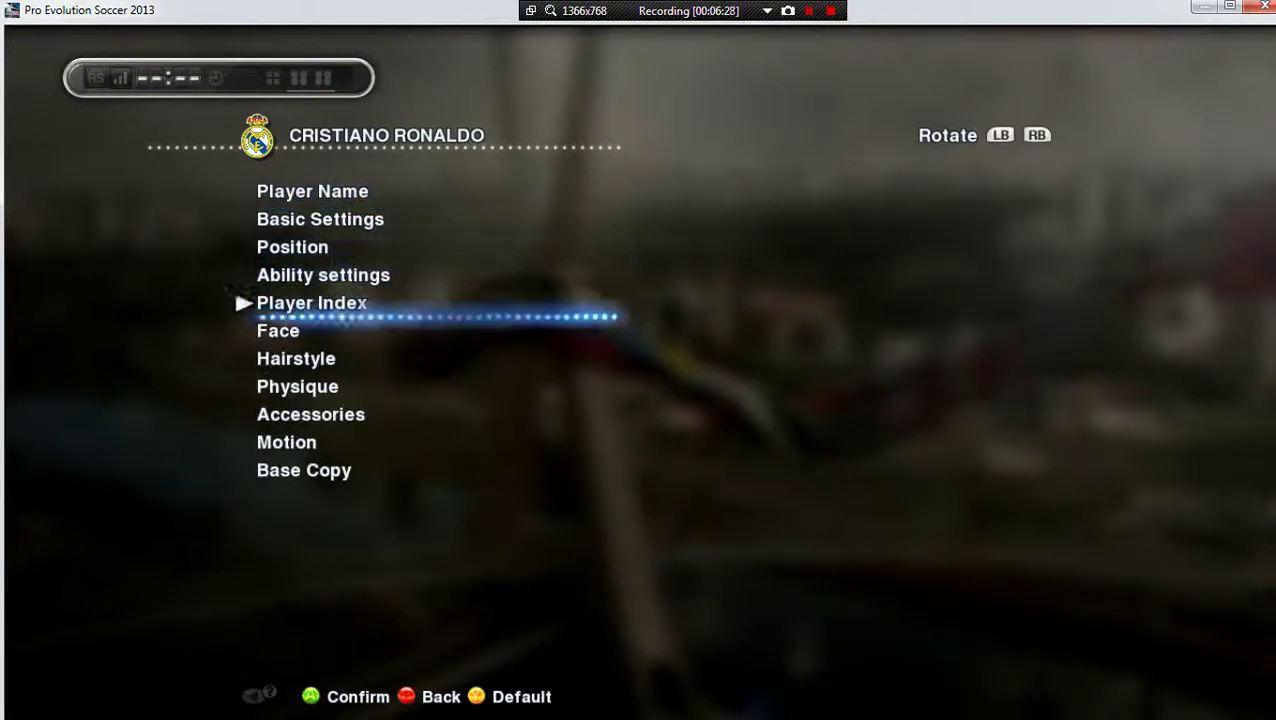
pyautogui.press('Return')
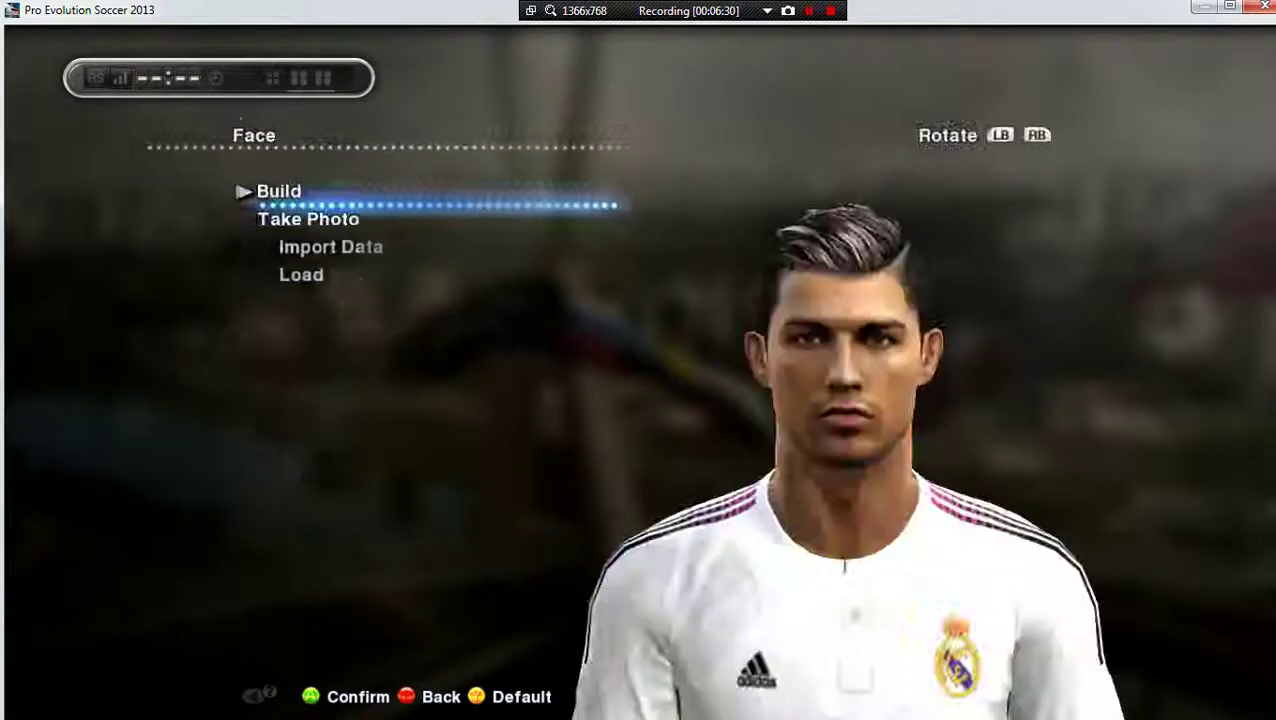
# Rotate Cristiano Ronaldo's model in both directions to examine the new face and hair from the front and sides.
pyautogui.press('e')
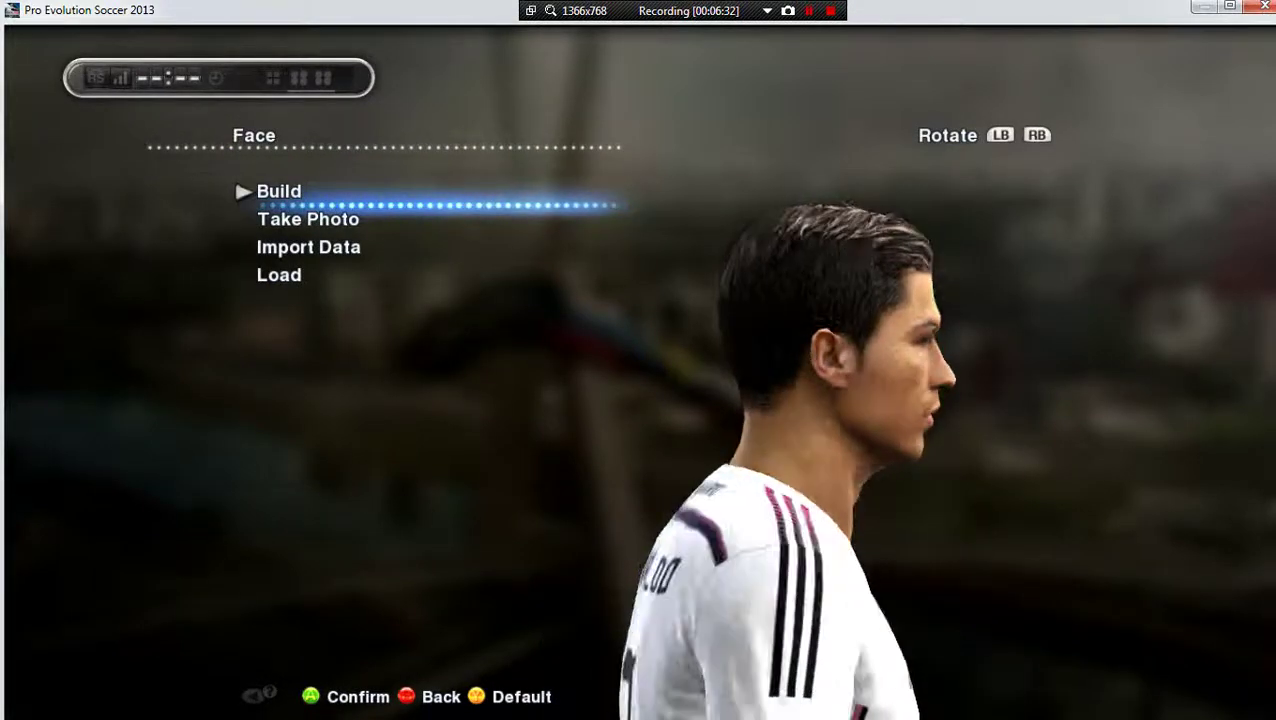
pyautogui.press('q')
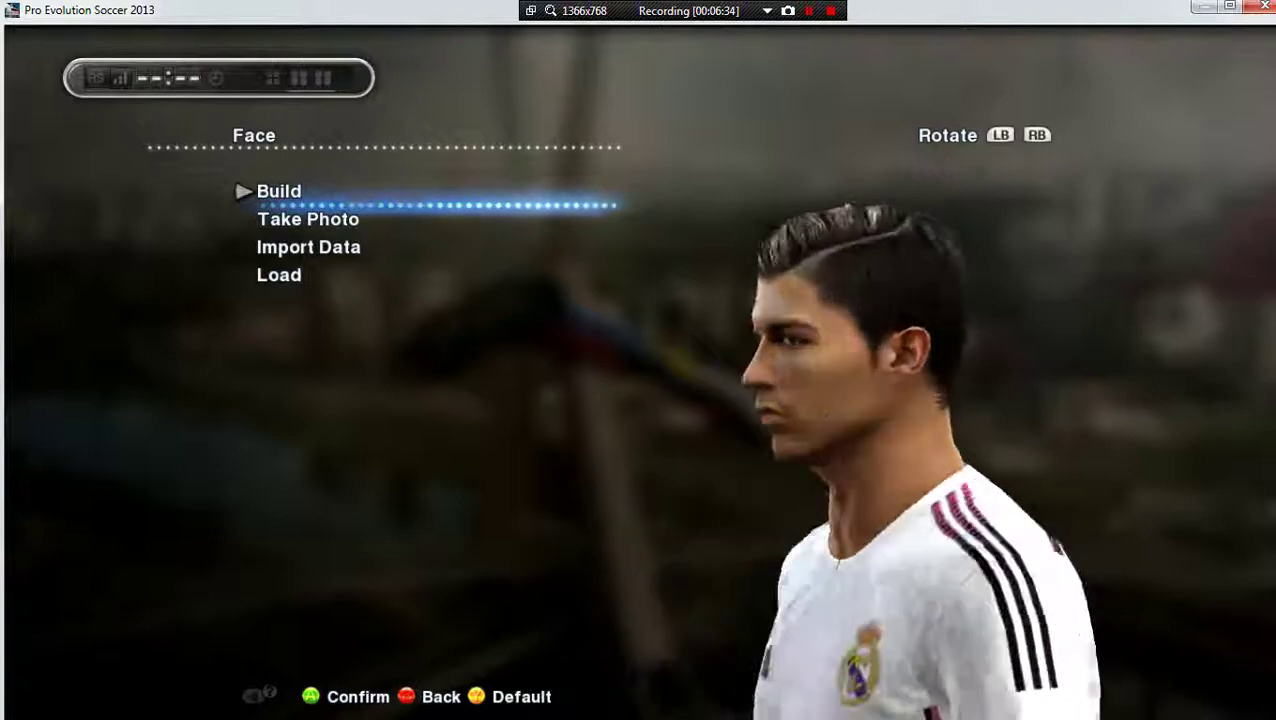
pyautogui.press('e')
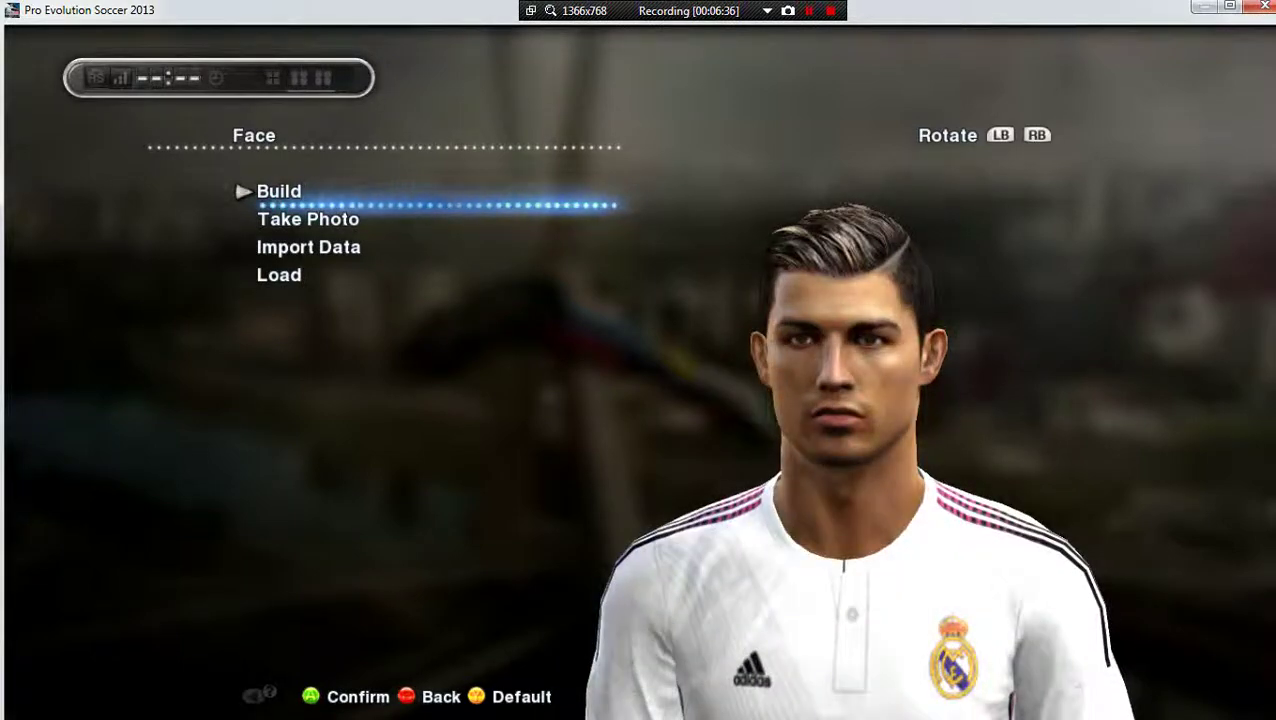
pyautogui.press('e')
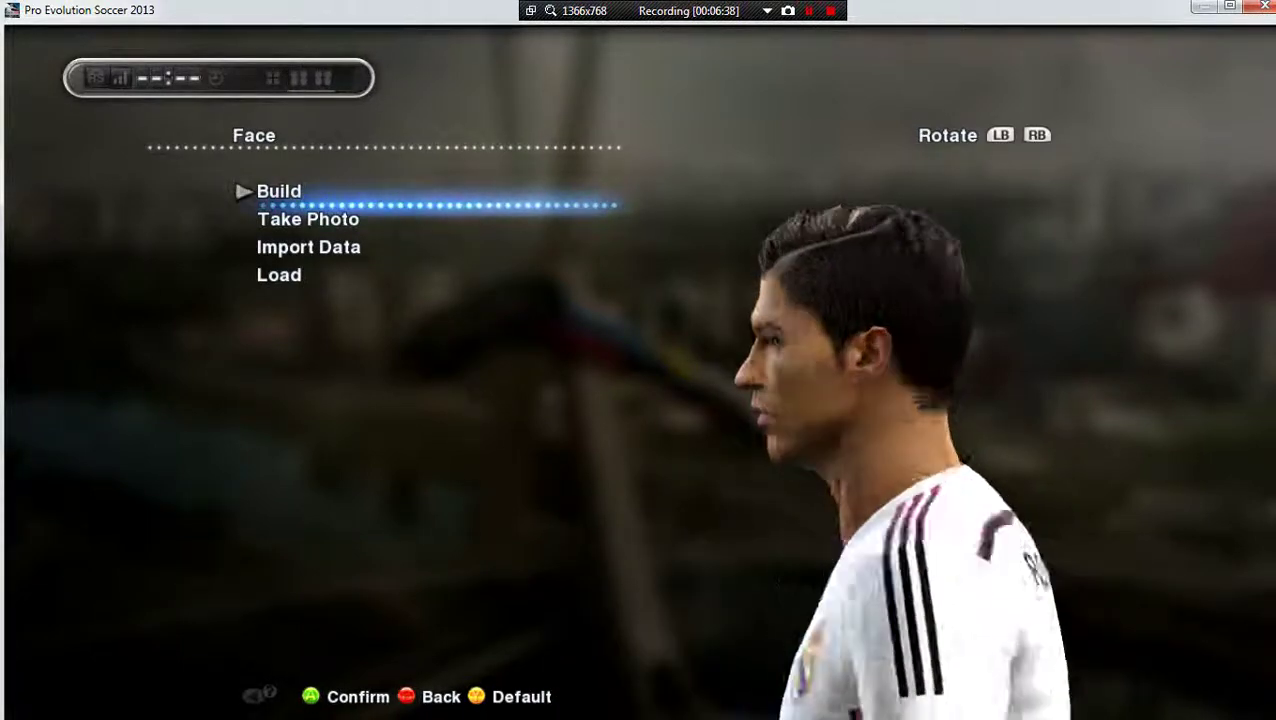
pyautogui.press('e')
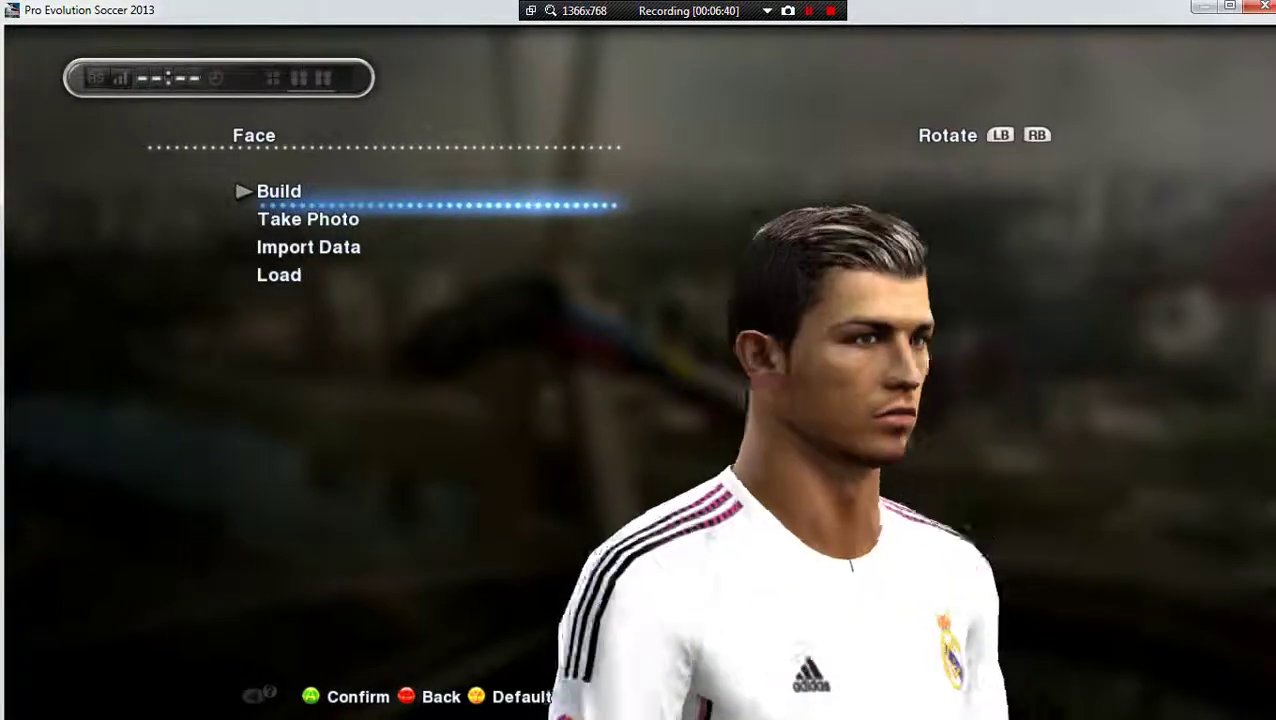